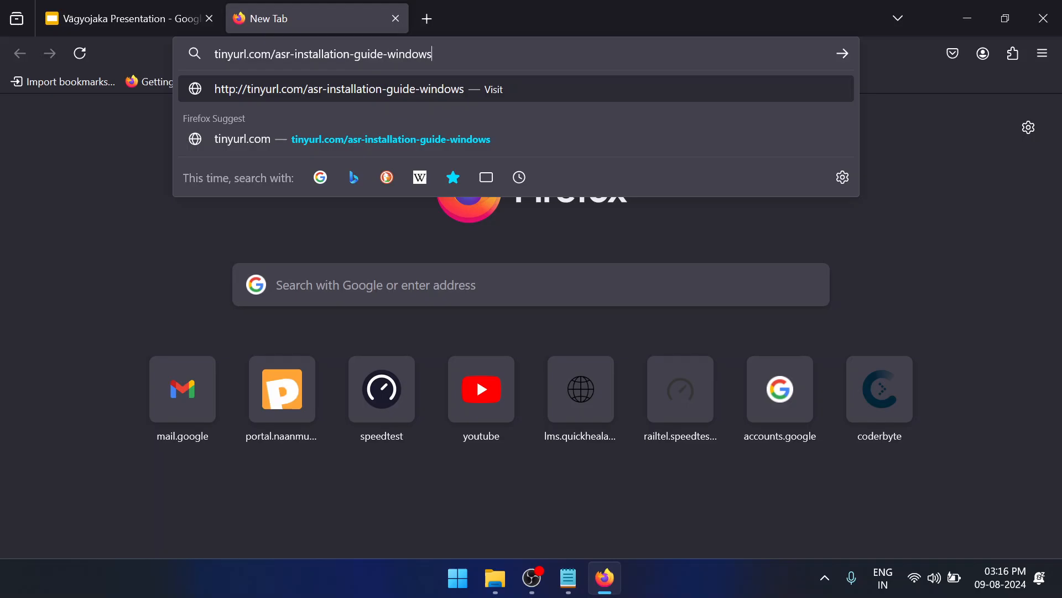
Open the guide at tinyurl.com/asr-installation-guide-windows and download ASR-Post-Editor-Installer-5-5-4.exe through its Windows download link
{"action": "key", "text": "Return"}
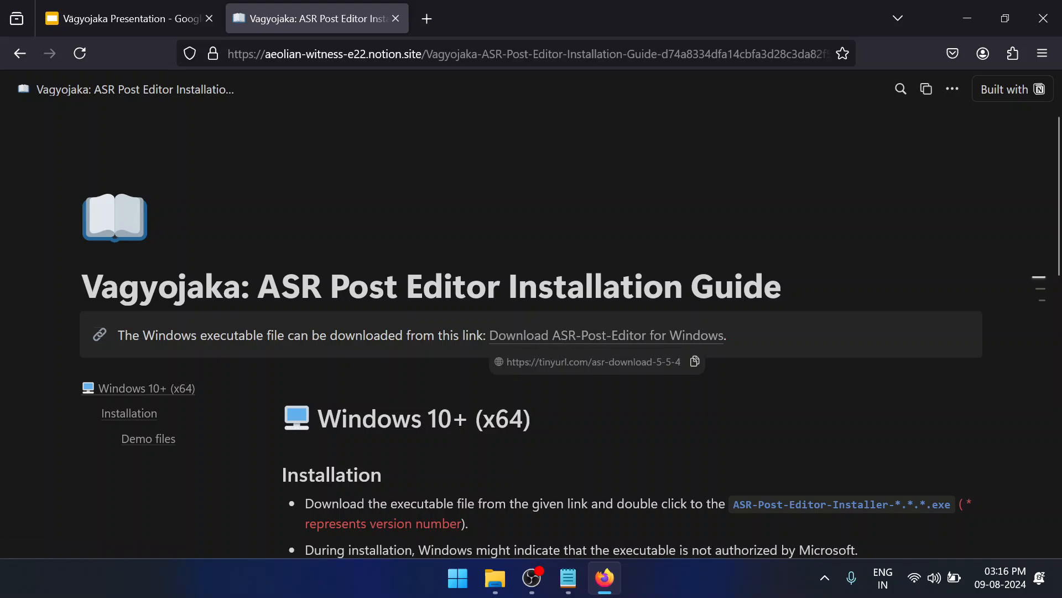
{"action": "left_click", "coordinate": [596, 337]}
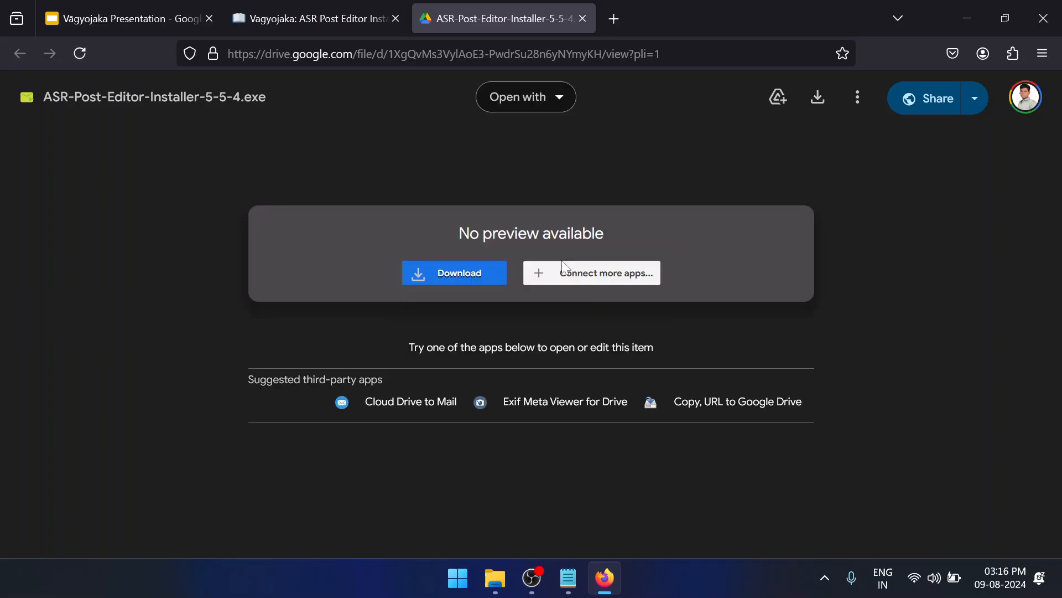
{"action": "left_click", "coordinate": [464, 274]}
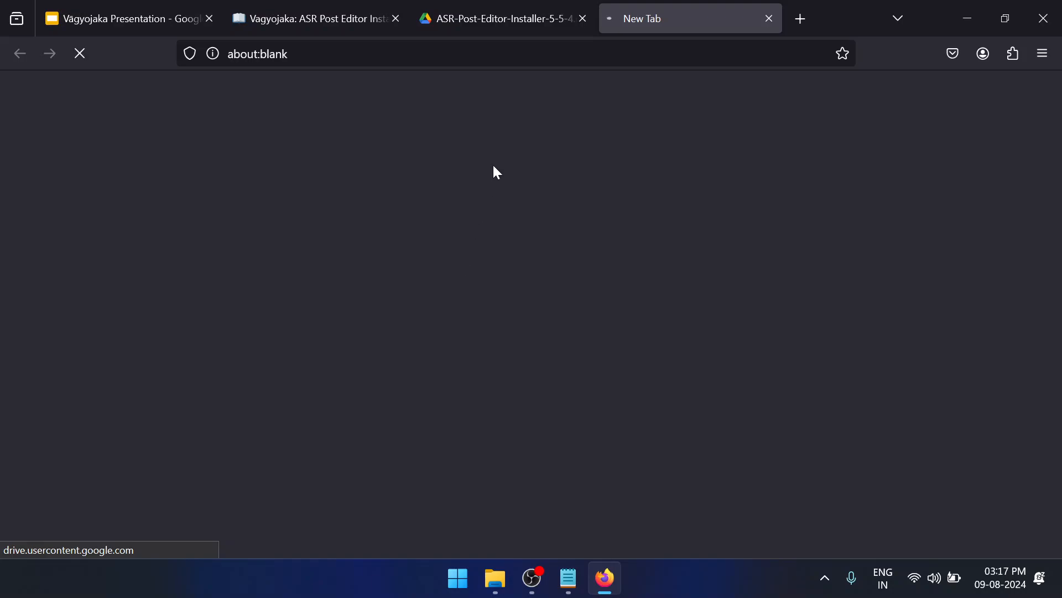
{"action": "left_click", "coordinate": [550, 9]}
{"action": "left_click", "coordinate": [431, 274]}
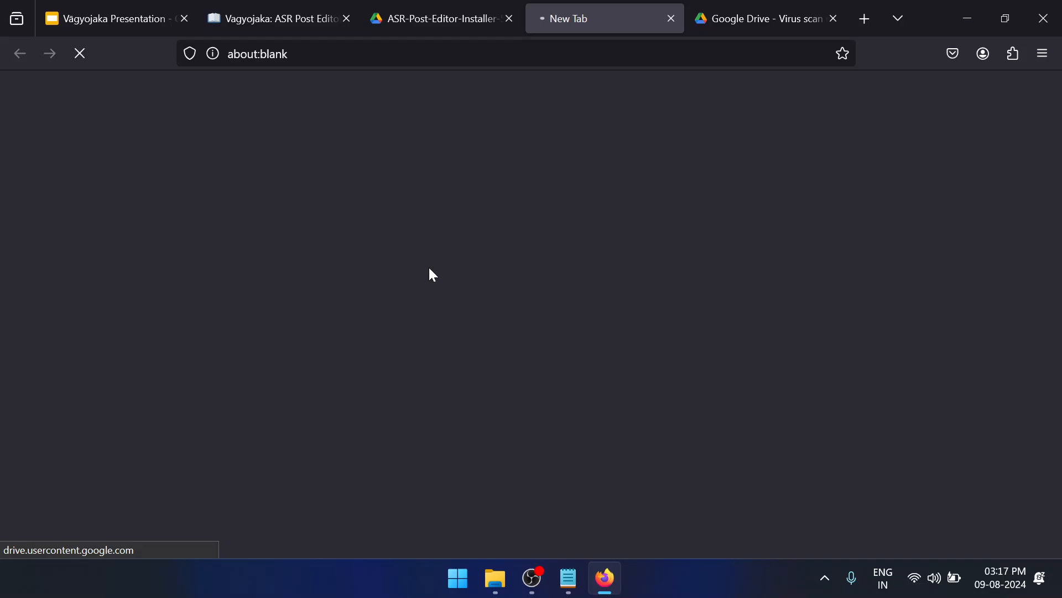
{"action": "left_click", "coordinate": [774, 8]}
{"action": "left_click", "coordinate": [671, 18]}
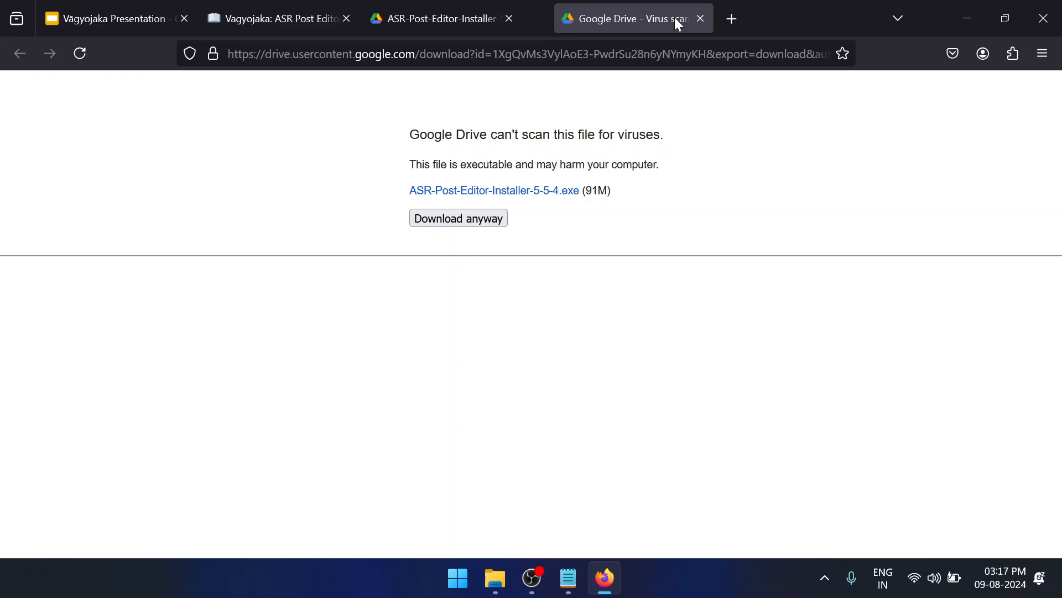
{"action": "left_click", "coordinate": [476, 218]}
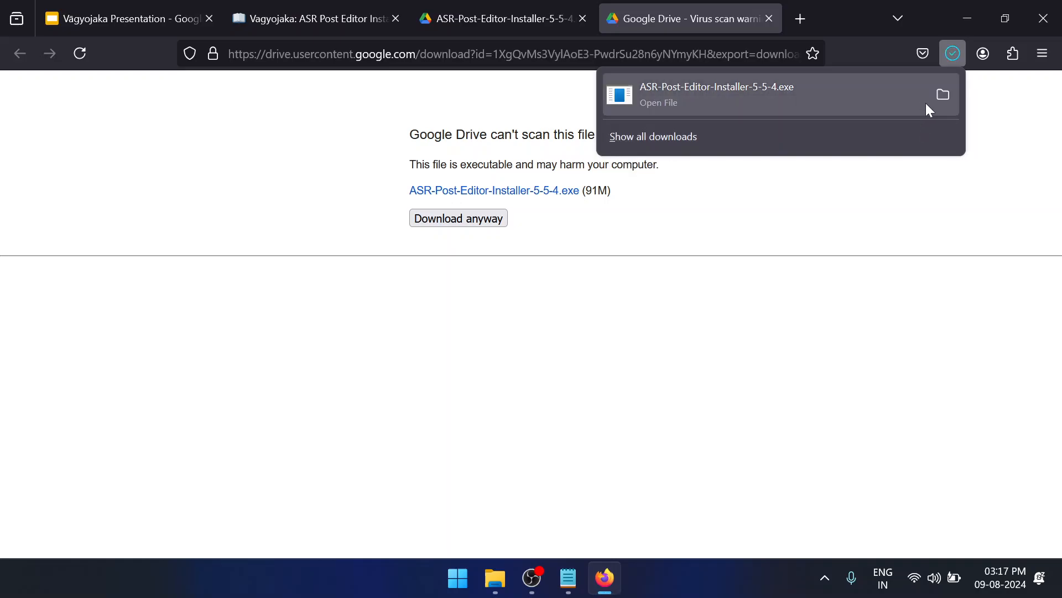
Run the downloaded ASR-Post-Editor-Installer-5-5-4.exe from its folder, allowing it past the Microsoft Defender SmartScreen block
{"action": "left_click", "coordinate": [939, 105]}
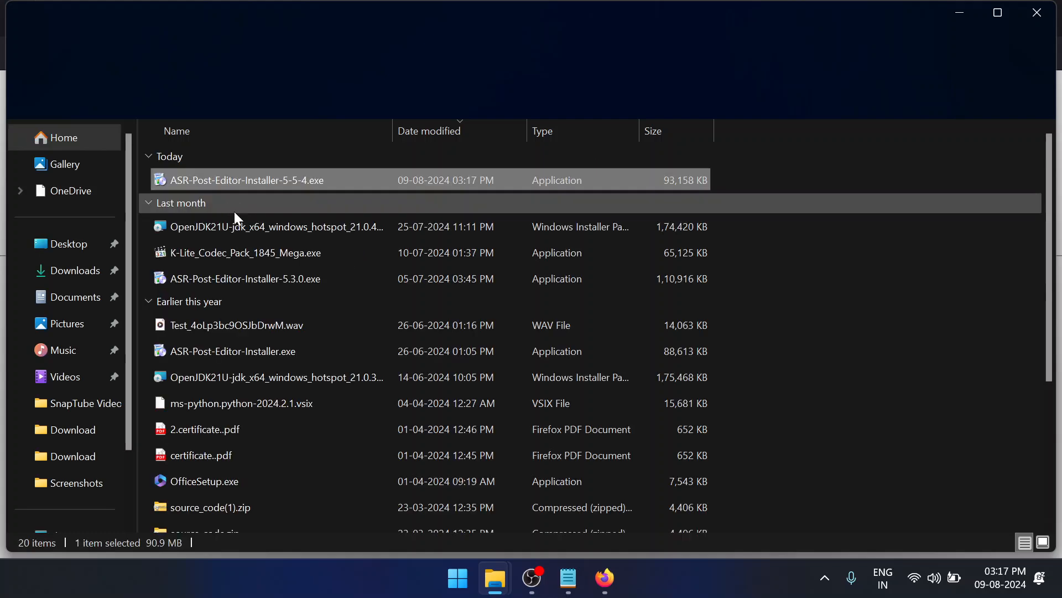
{"action": "double_click", "coordinate": [306, 171]}
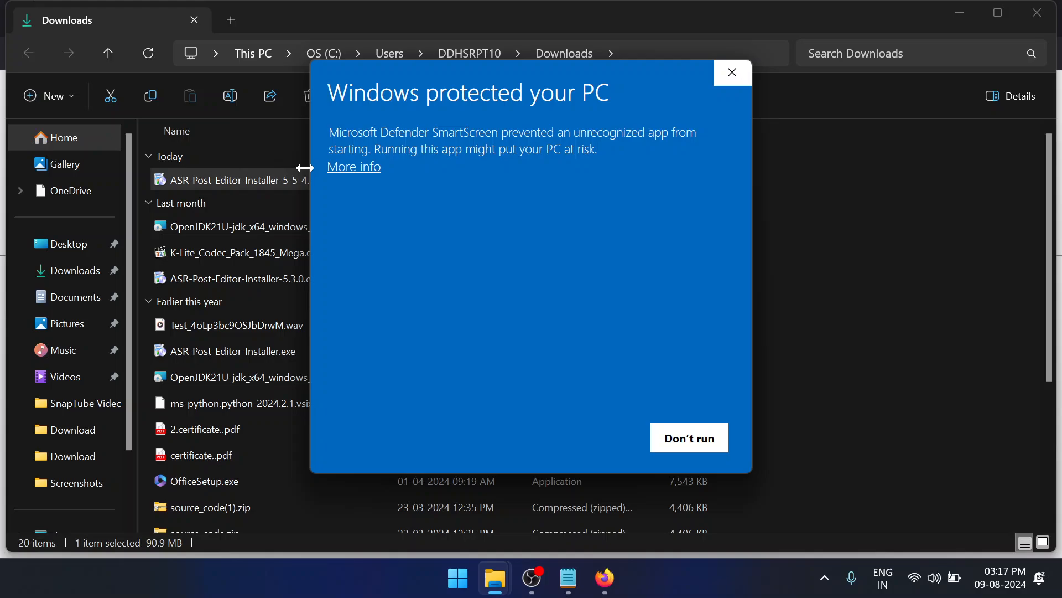
{"action": "left_click", "coordinate": [373, 168]}
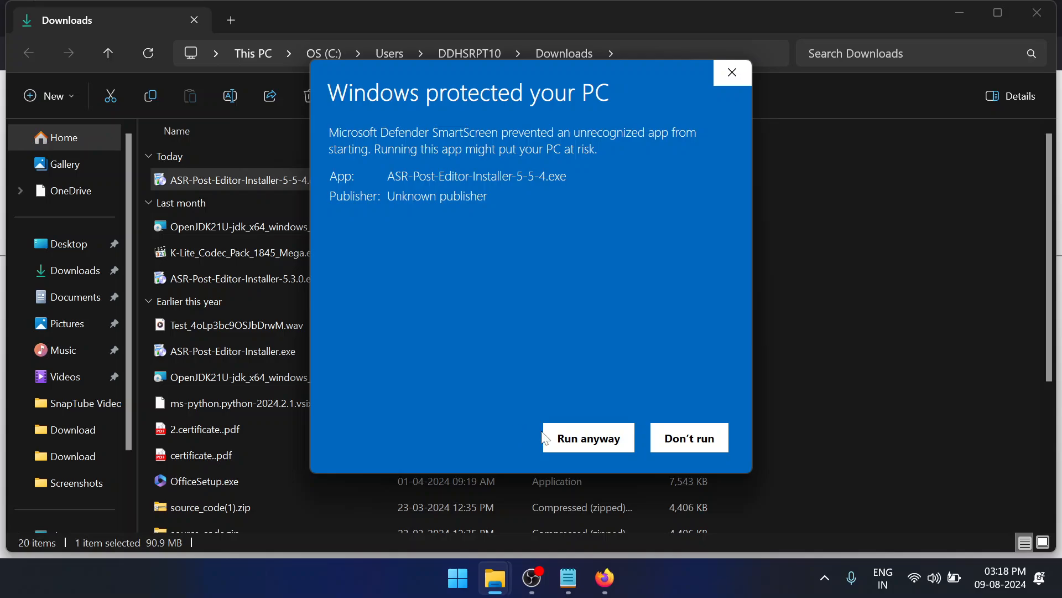
{"action": "left_click", "coordinate": [588, 441]}
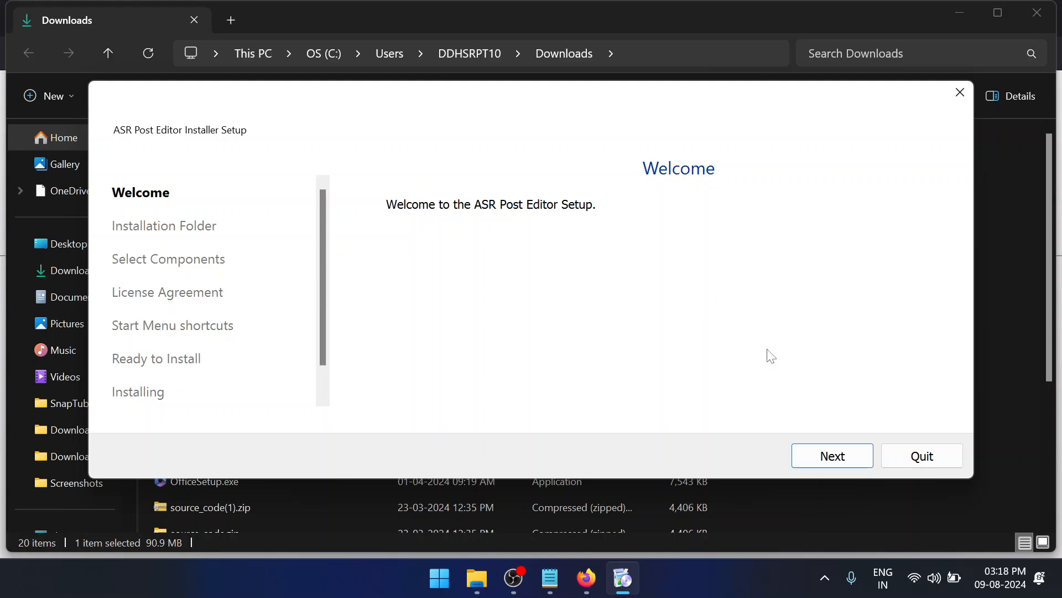
Start installing the ASR Post Editor component into C:\ASRPostEditor with Start Menu shortcuts under ASR Post Editor
{"action": "left_click", "coordinate": [833, 457]}
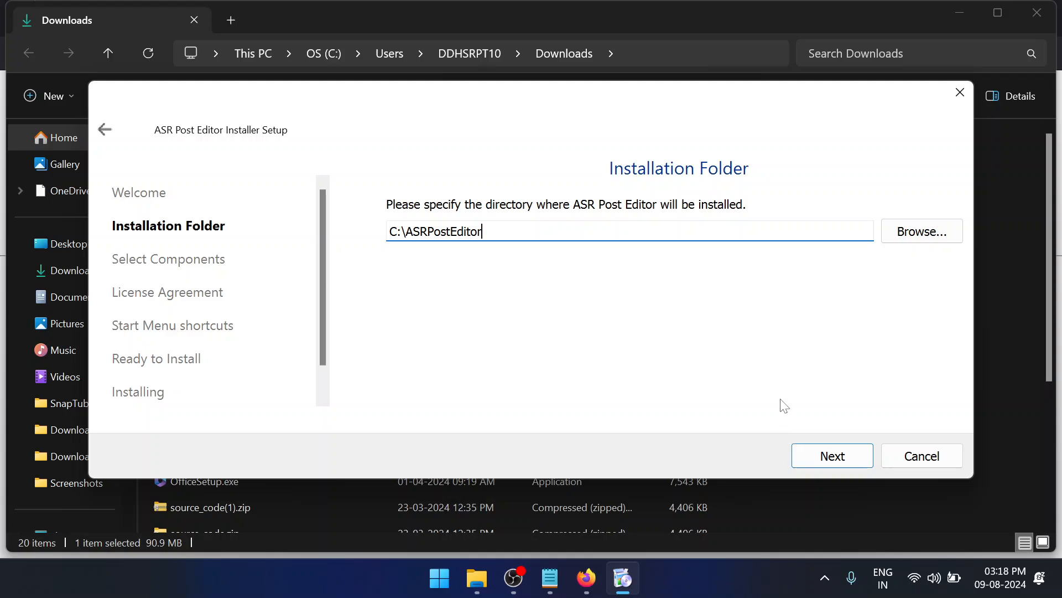
{"action": "left_click", "coordinate": [797, 453]}
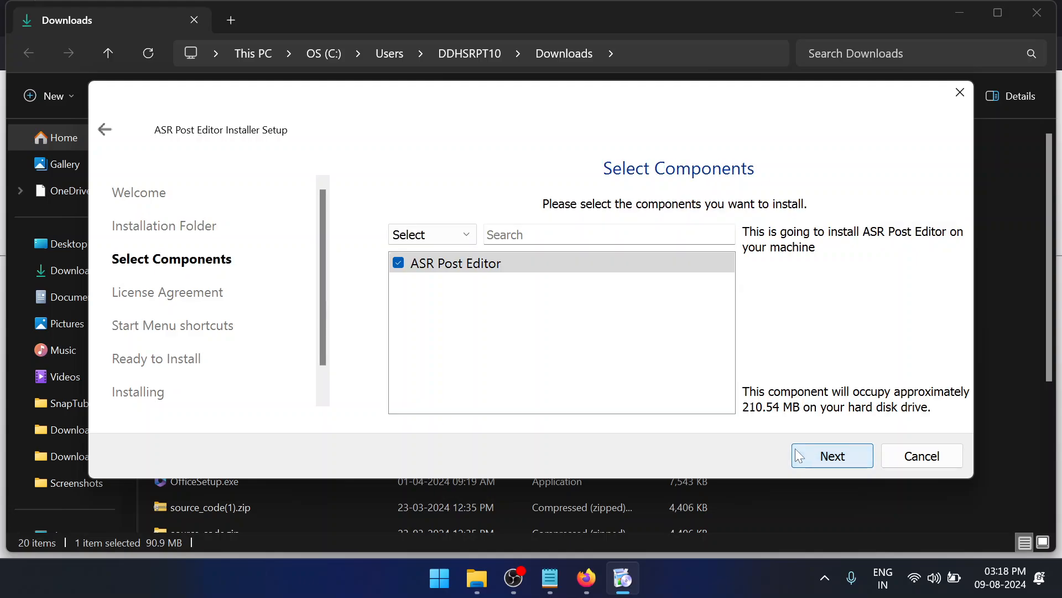
{"action": "left_click", "coordinate": [824, 454]}
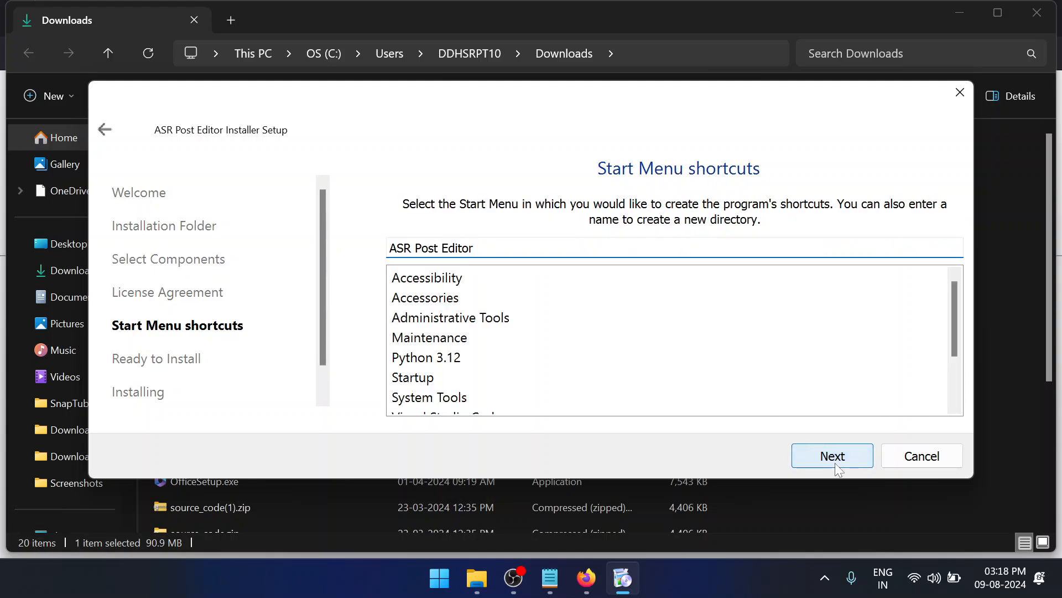
{"action": "left_click", "coordinate": [835, 463]}
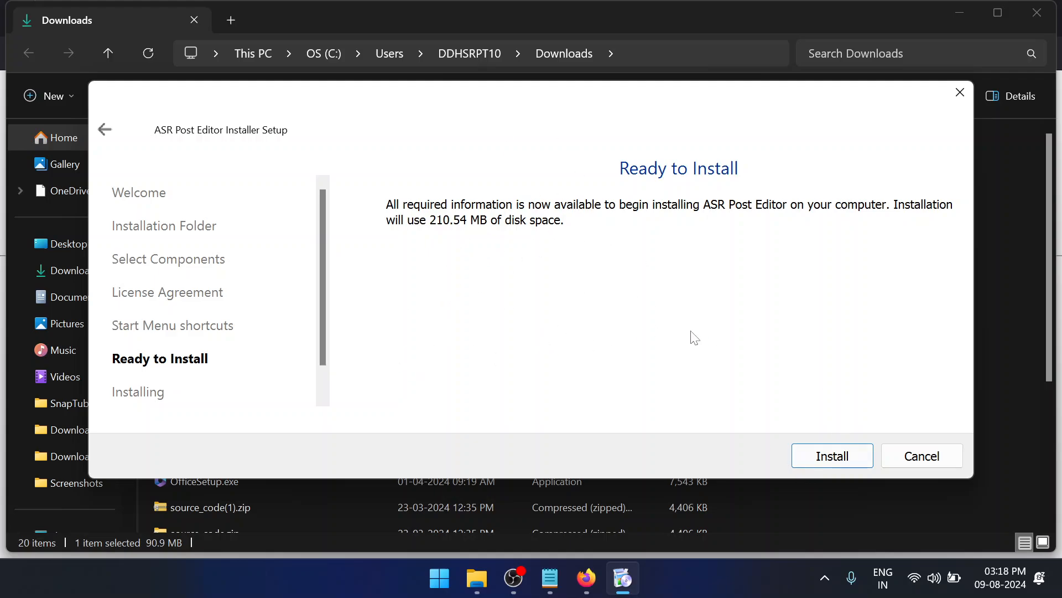
{"action": "left_click", "coordinate": [830, 453]}
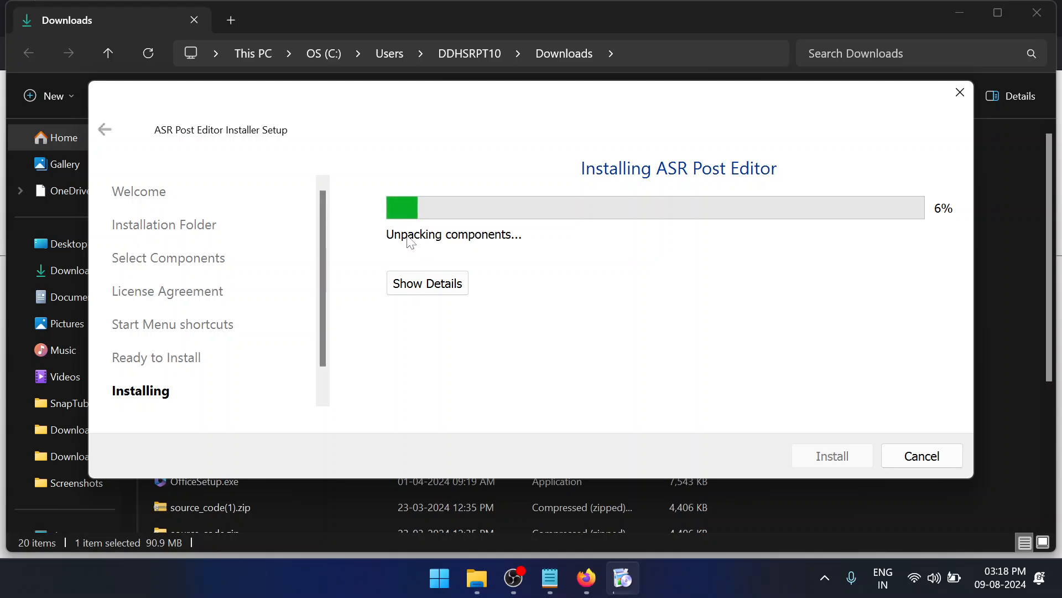
Show the installation details and finish the ASR Post Editor setup once all components are installed
{"action": "left_click", "coordinate": [405, 283]}
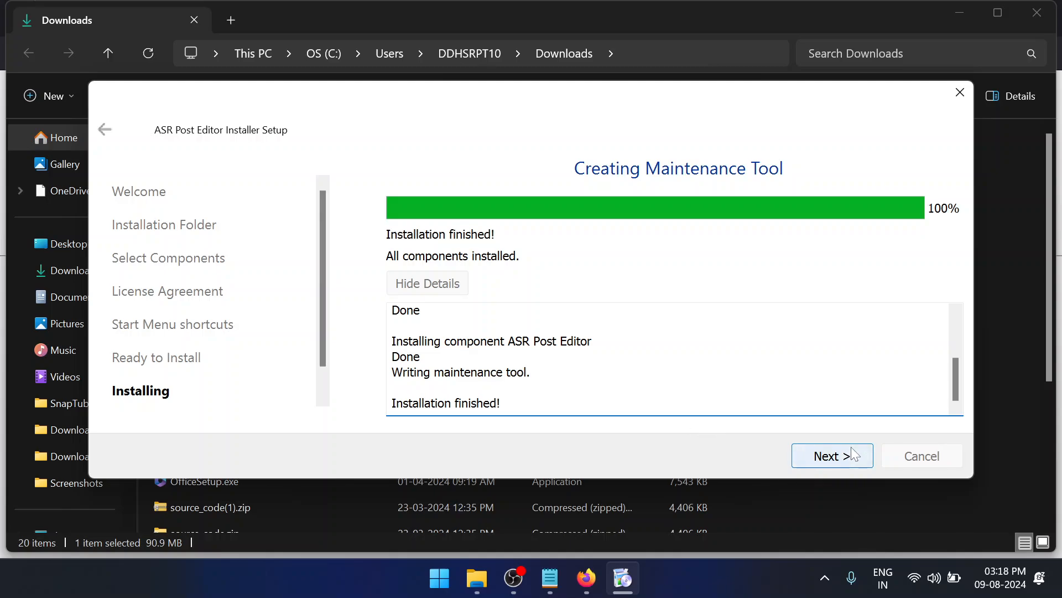
{"action": "left_click", "coordinate": [853, 454]}
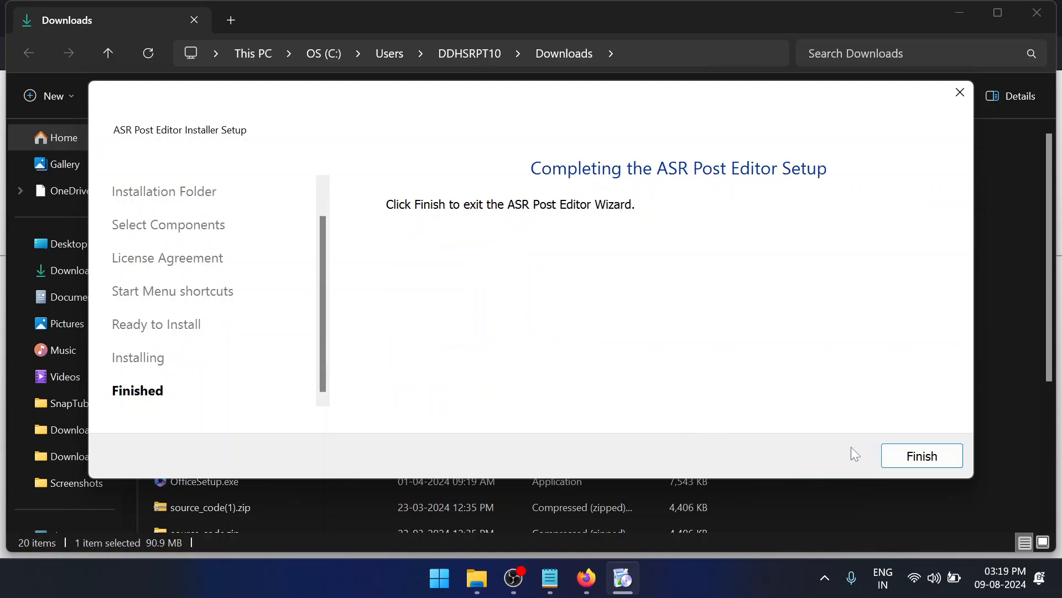
{"action": "left_click", "coordinate": [889, 462]}
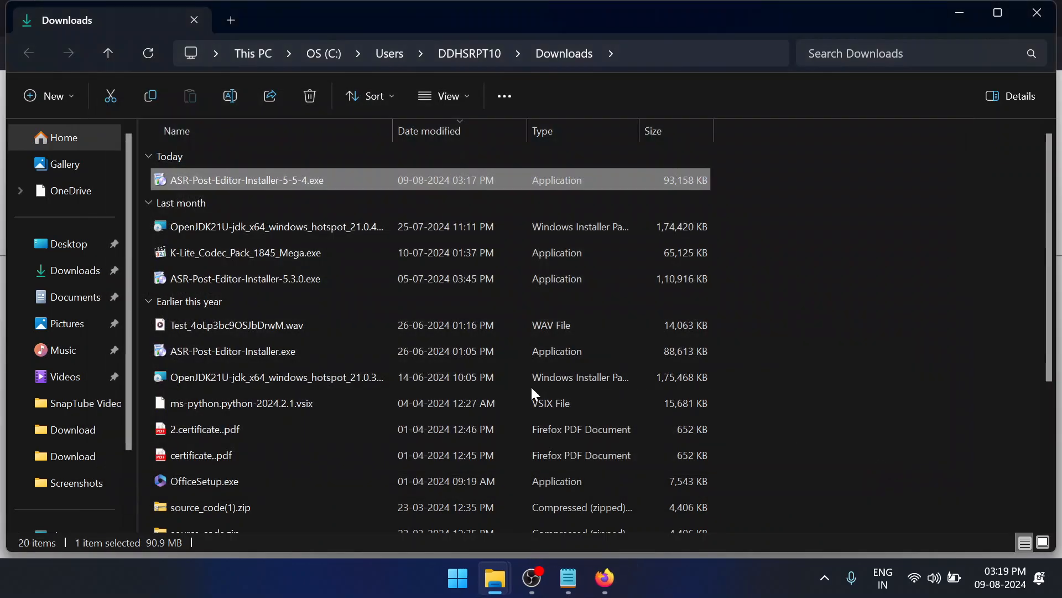
Search Windows for "asr", launch ASR Post Editor and move its window toward the middle of the desktop
{"action": "left_click", "coordinate": [464, 577]}
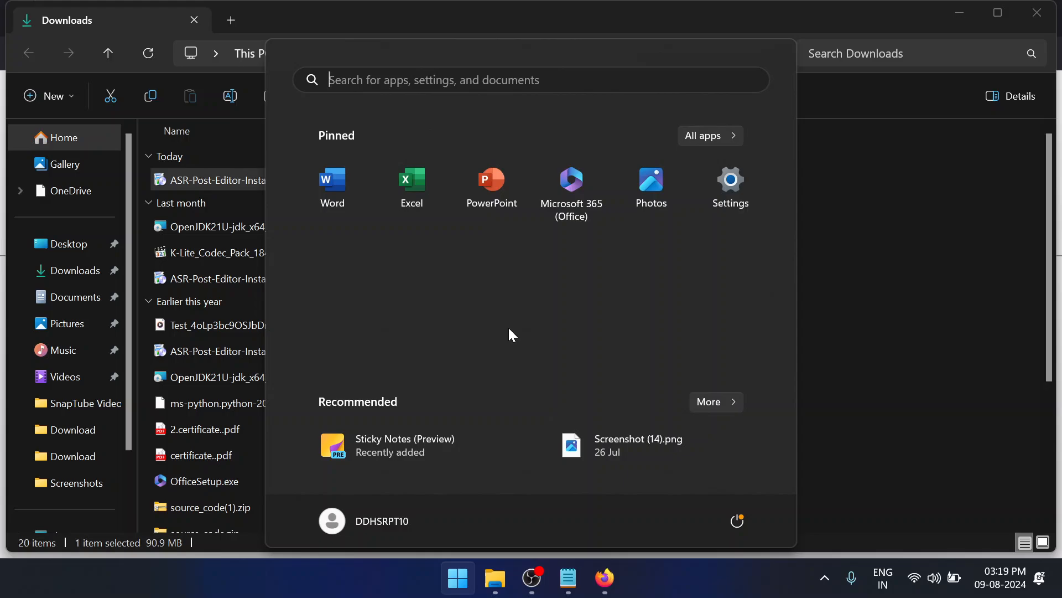
{"action": "type", "text": "asr"}
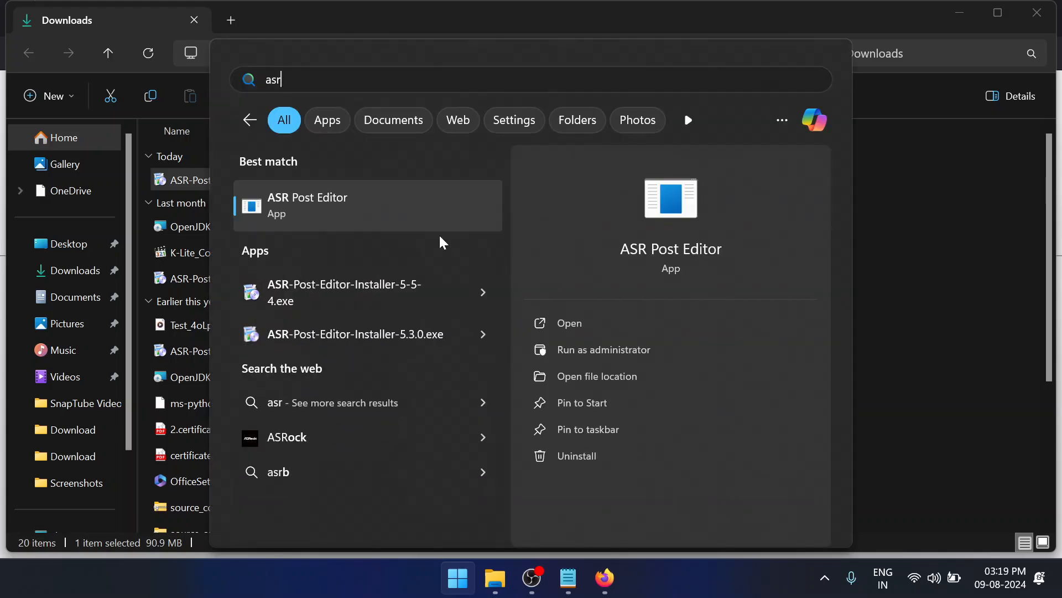
{"action": "left_click", "coordinate": [416, 212]}
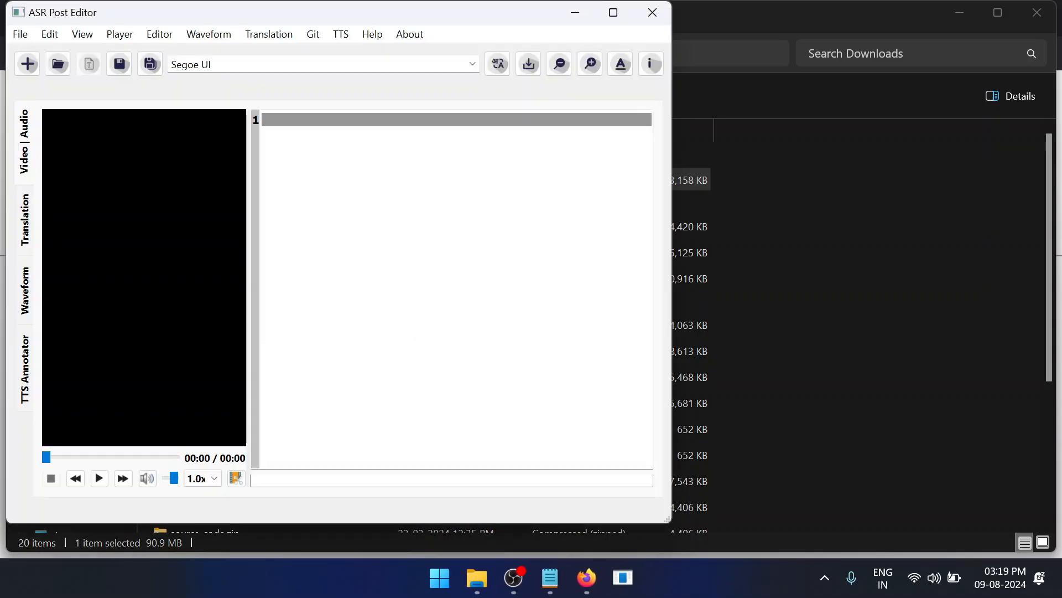
{"action": "left_click_drag", "start_coordinate": [408, 10], "coordinate": [607, 36]}
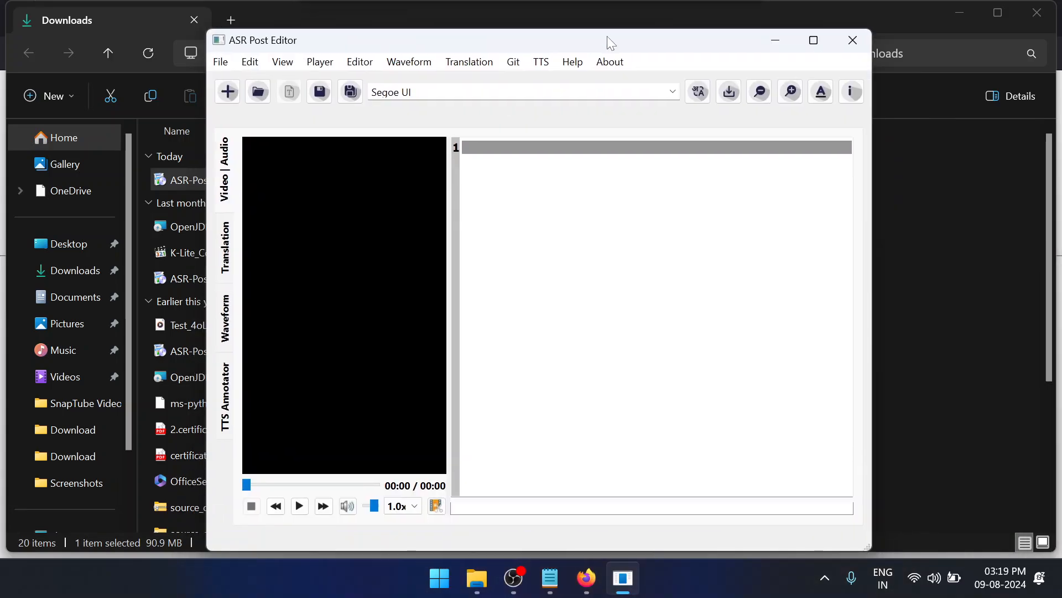
Switch to Firefox and download Media-And-Transcripts.zip through the link in the installation guide's Demo files section
{"action": "left_click", "coordinate": [587, 578]}
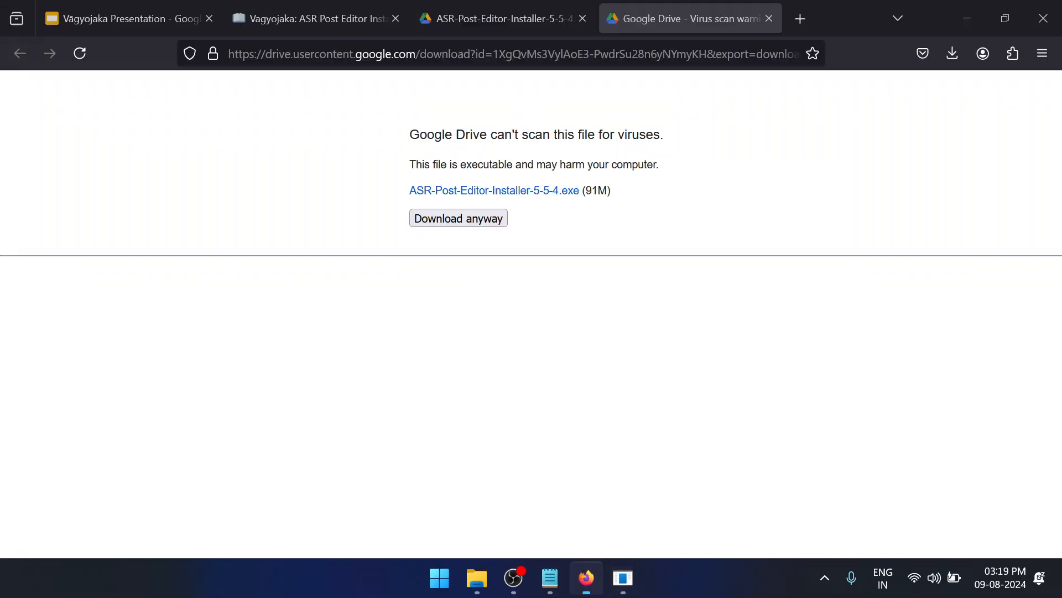
{"action": "left_click", "coordinate": [316, 7]}
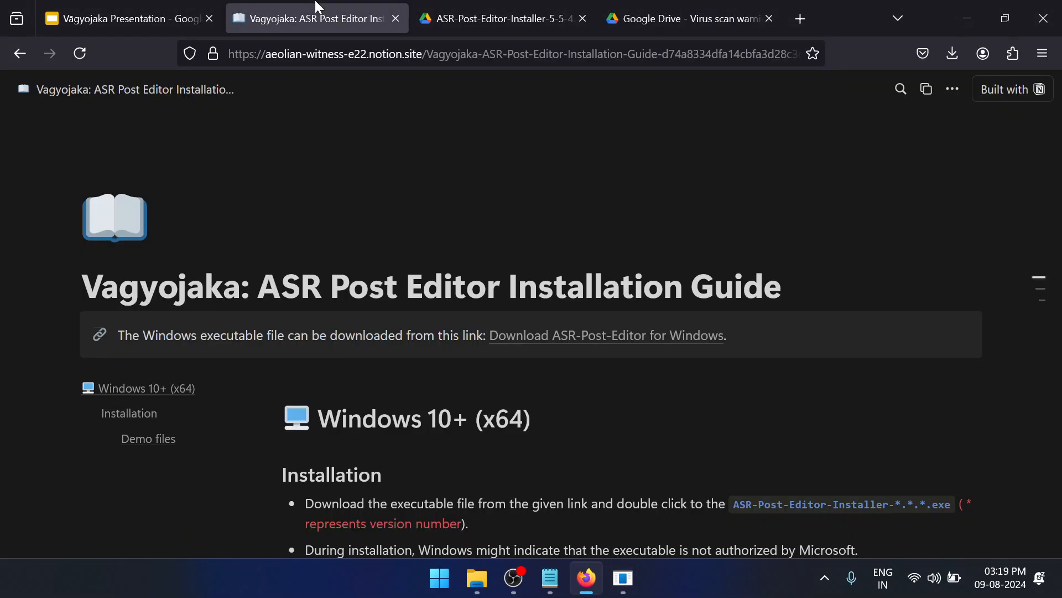
{"action": "scroll", "coordinate": [531, 321], "scroll_direction": "down", "scroll_amount": 7}
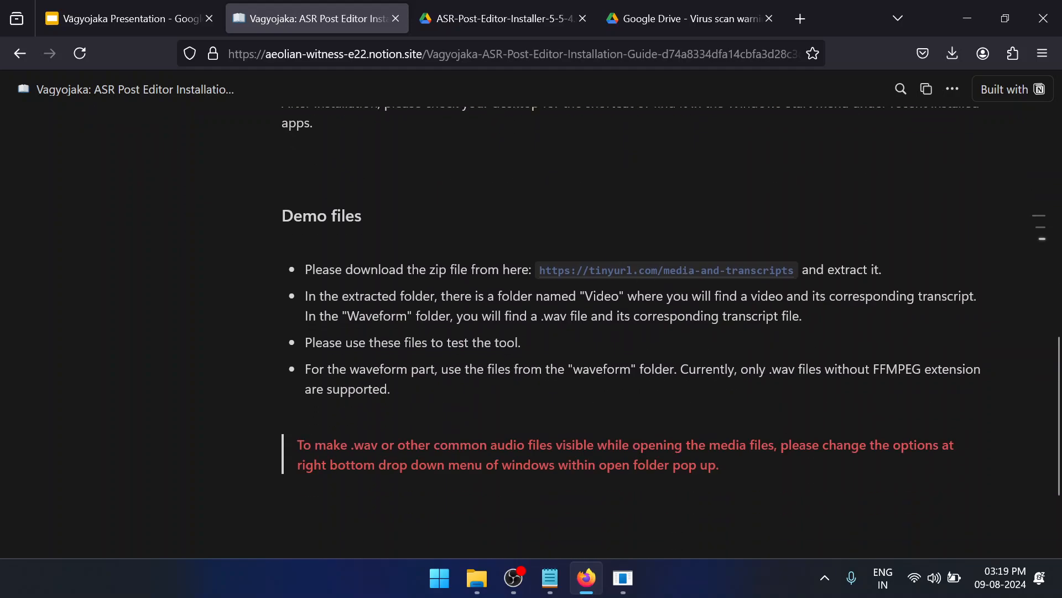
{"action": "left_click", "coordinate": [614, 271]}
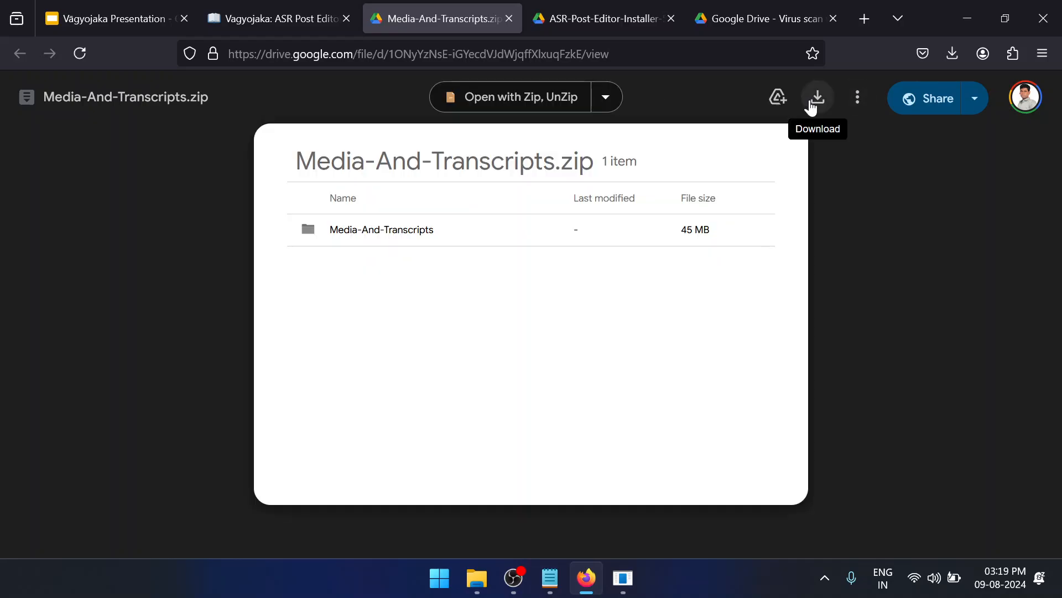
{"action": "left_click", "coordinate": [811, 103]}
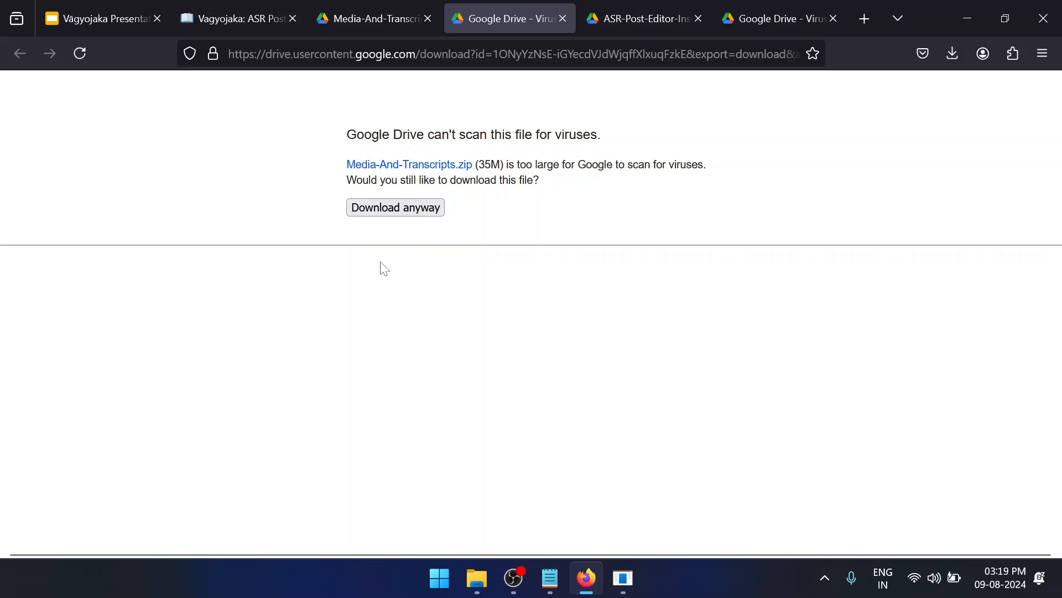
{"action": "left_click", "coordinate": [417, 212]}
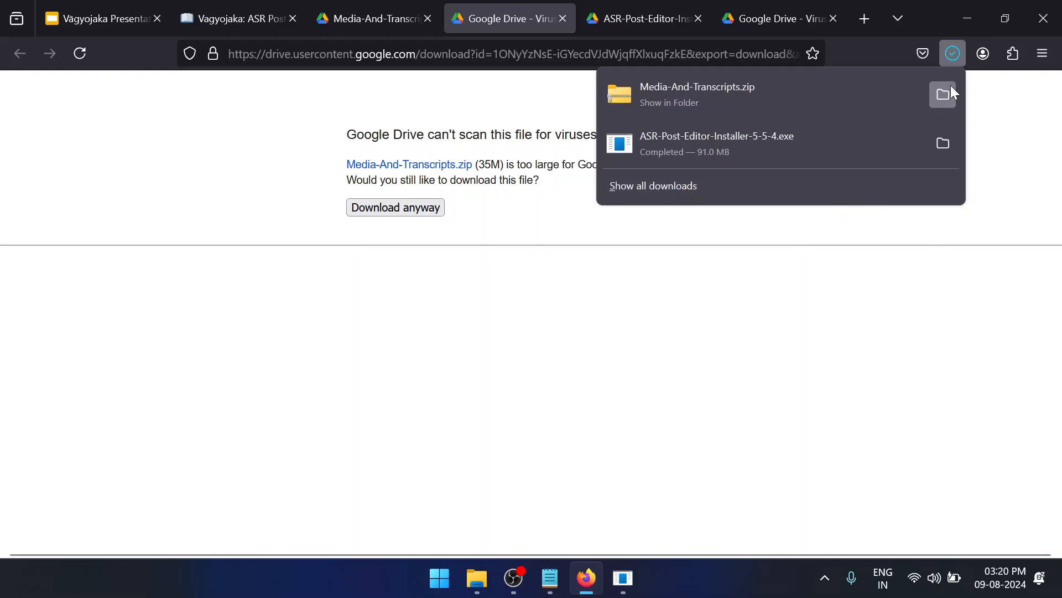
Extract Media-And-Transcripts.zip into a Media-And-Transcripts folder in Downloads and close the window showing the extracted files
{"action": "left_click", "coordinate": [943, 94]}
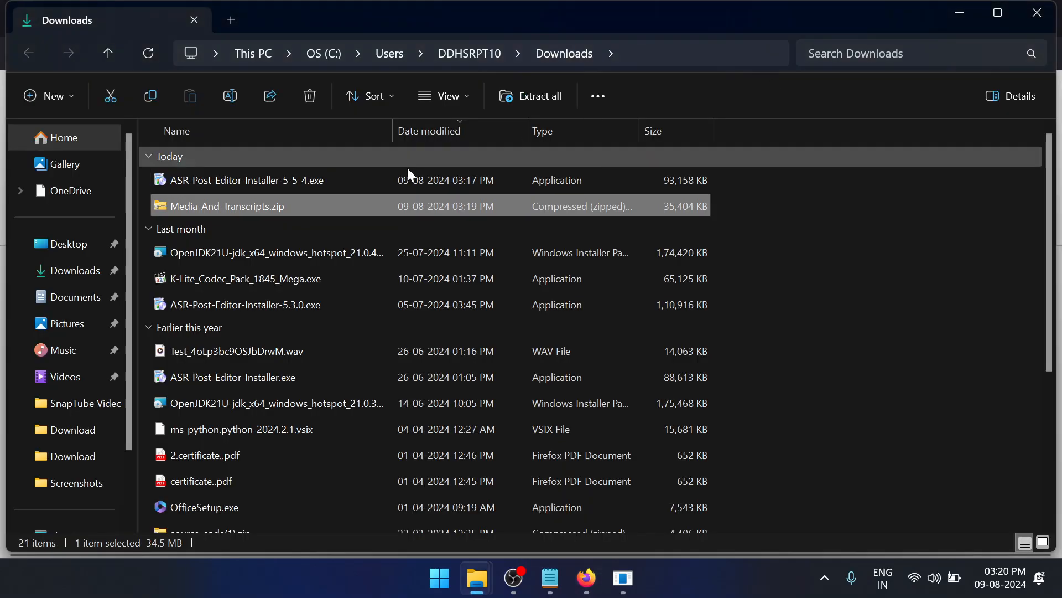
{"action": "right_click", "coordinate": [401, 205]}
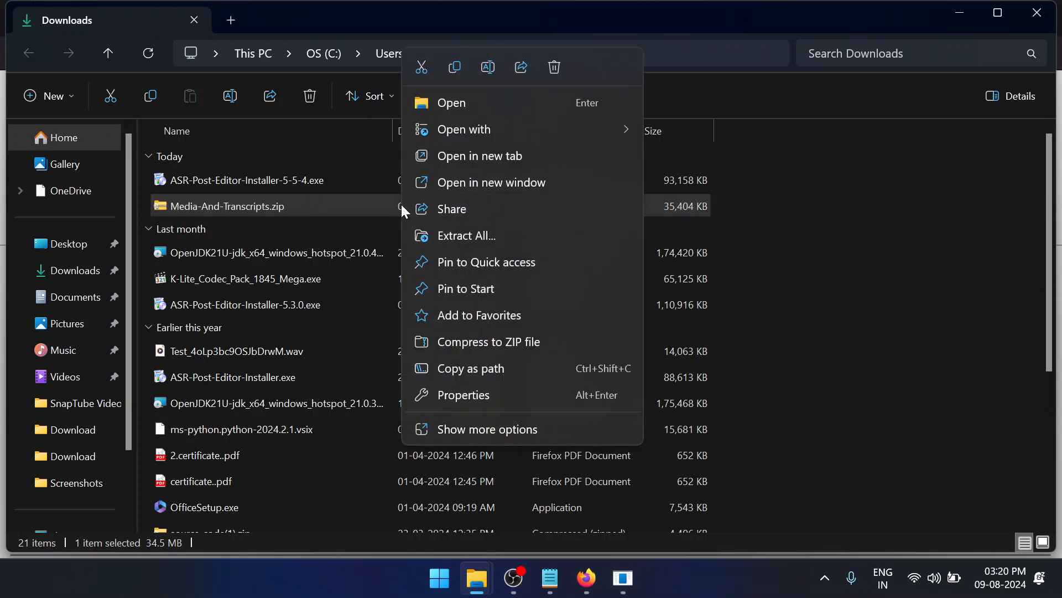
{"action": "left_click", "coordinate": [456, 240]}
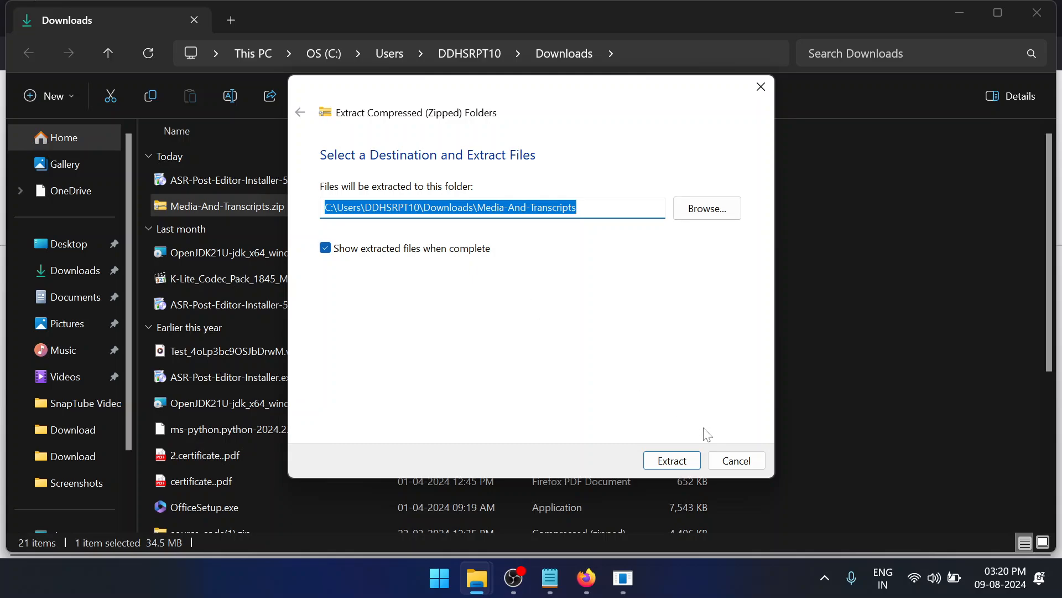
{"action": "left_click", "coordinate": [673, 460]}
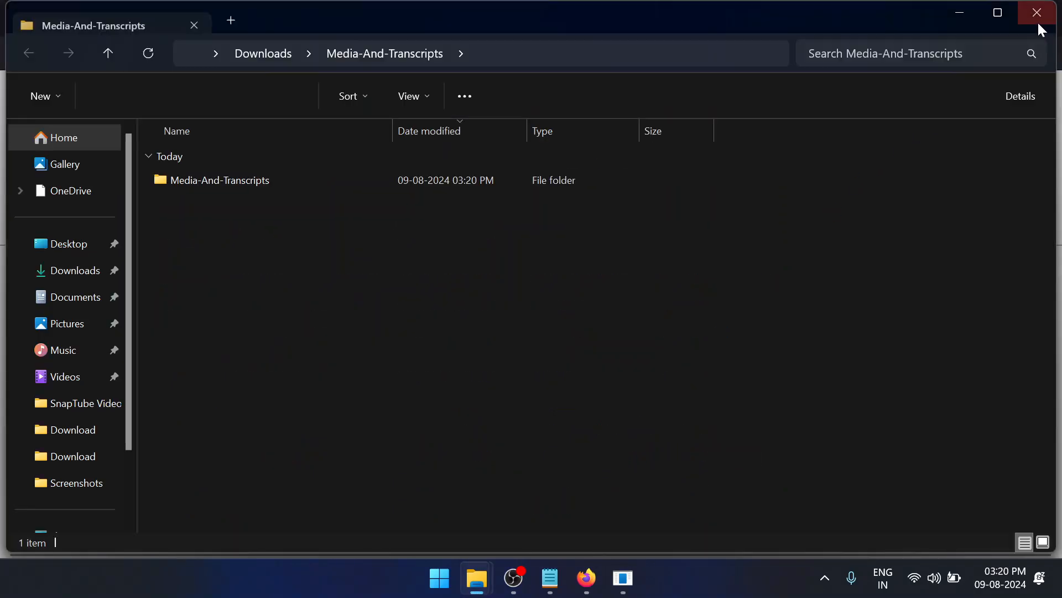
{"action": "left_click", "coordinate": [1038, 20]}
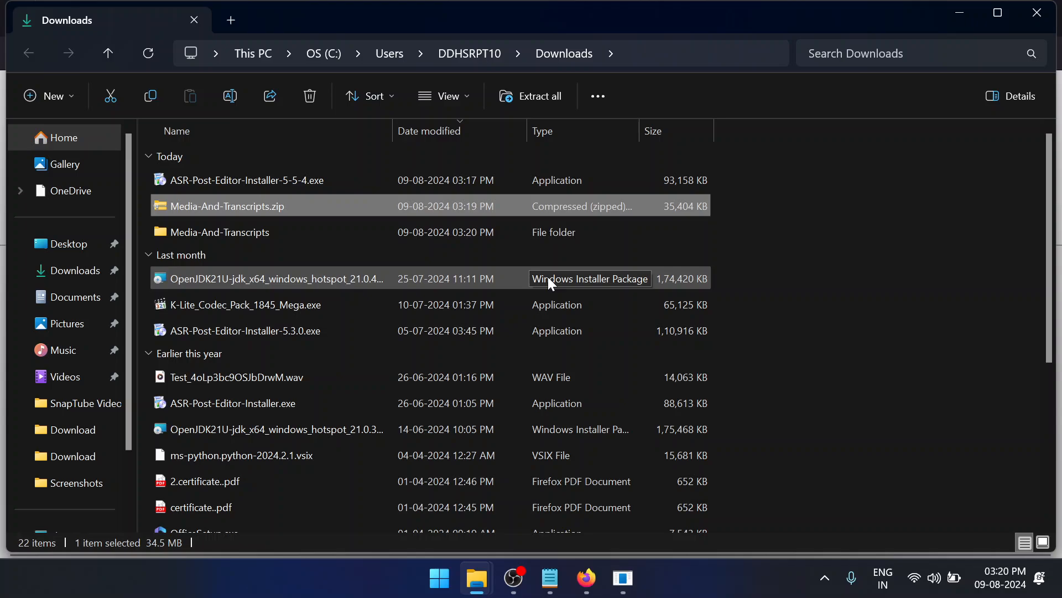
Select the extracted Media-And-Transcripts folder in Downloads and switch to ASR Post Editor
{"action": "scroll", "coordinate": [548, 277], "scroll_direction": "down", "scroll_amount": 1}
{"action": "scroll", "coordinate": [548, 277], "scroll_direction": "up", "scroll_amount": 1}
{"action": "left_click", "coordinate": [567, 231]}
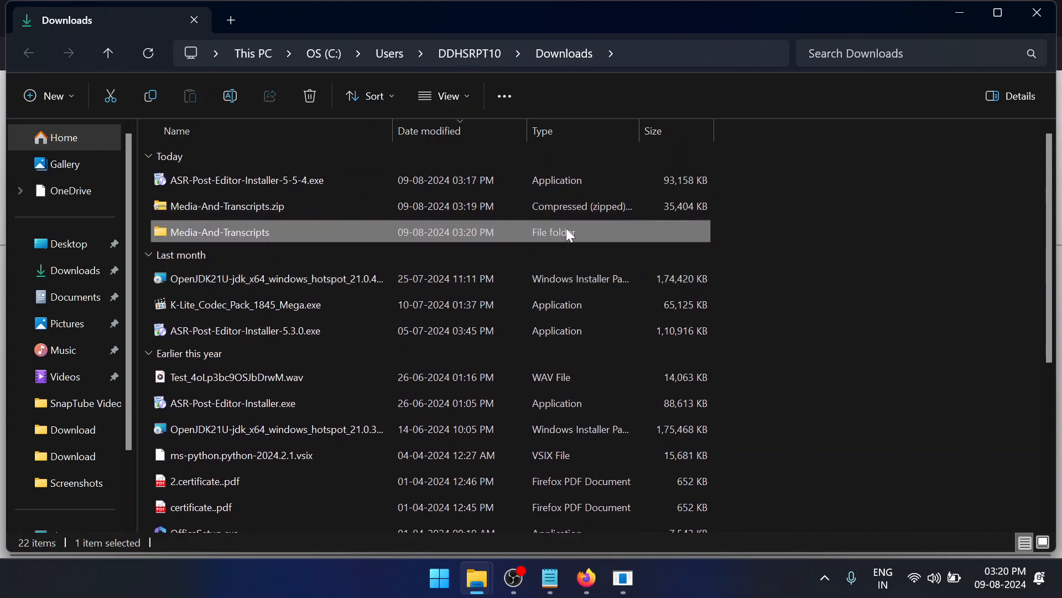
{"action": "left_click", "coordinate": [613, 590]}
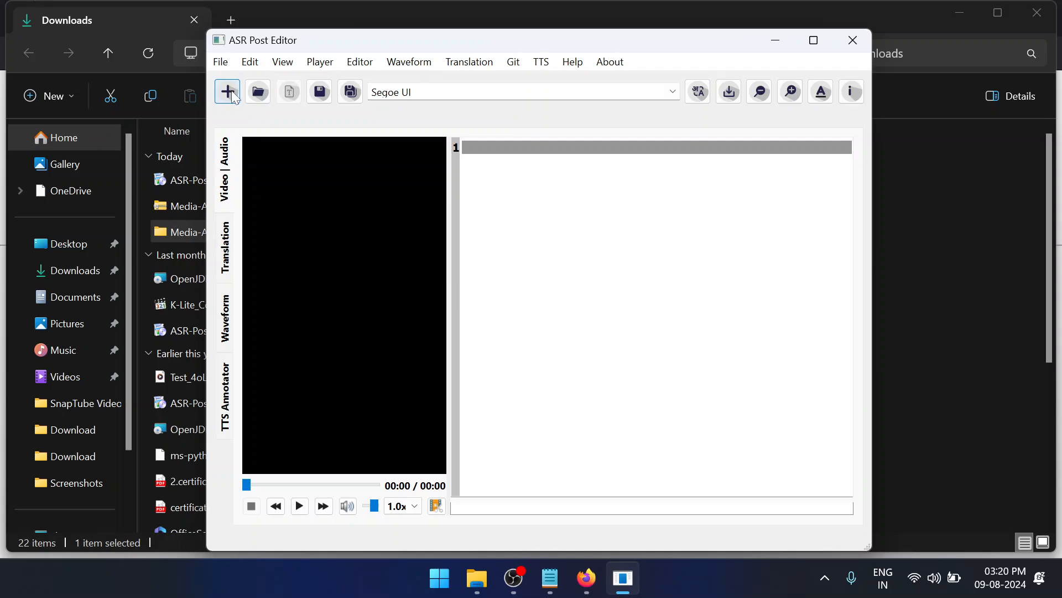
Start opening a media file for the player and browse to the Video folder inside Media-And-Transcripts in Downloads
{"action": "left_click", "coordinate": [325, 62]}
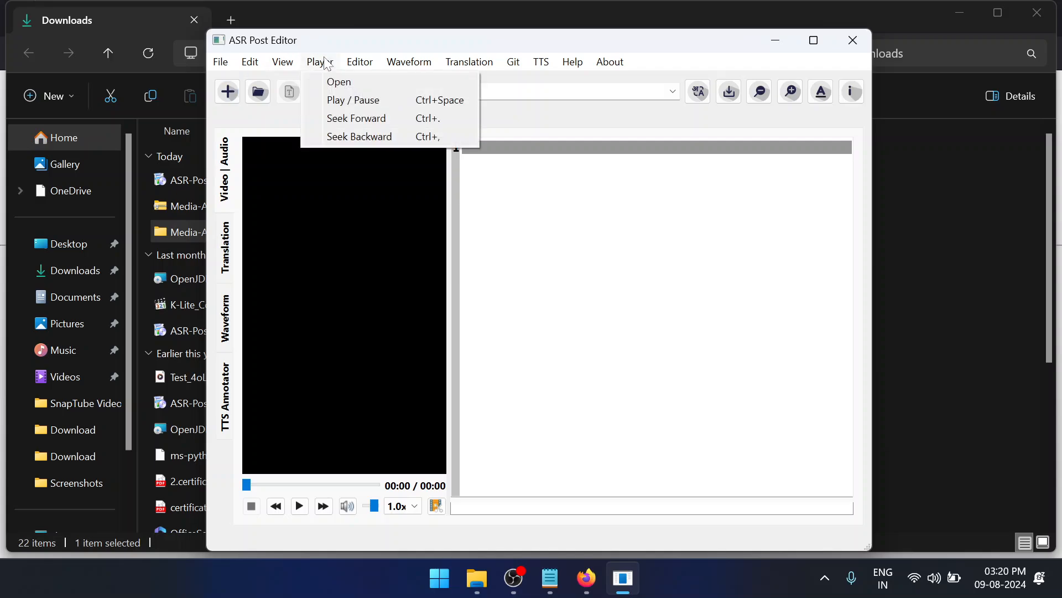
{"action": "left_click", "coordinate": [334, 78]}
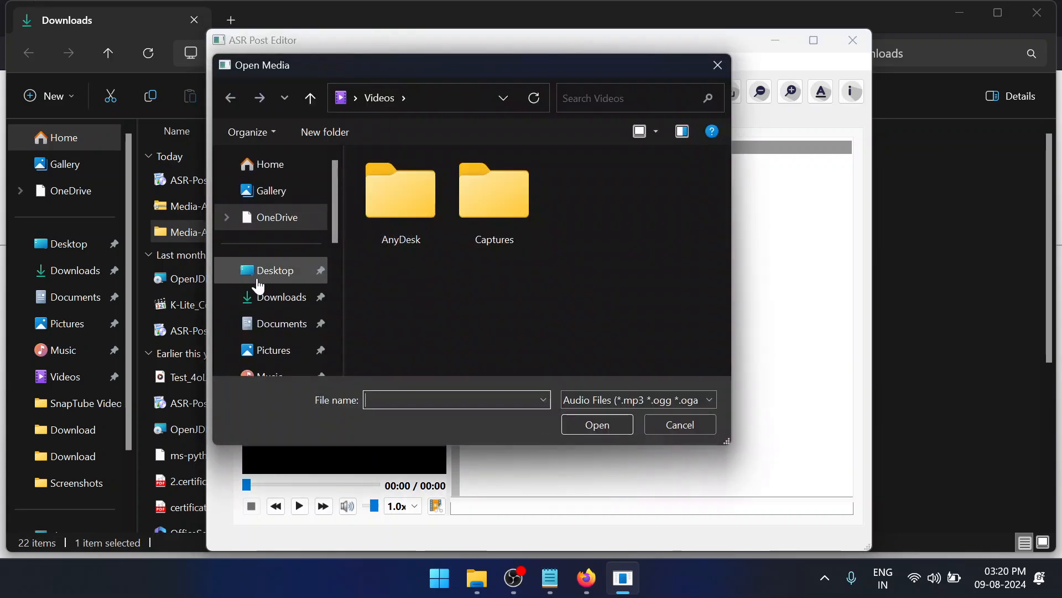
{"action": "left_click", "coordinate": [258, 297]}
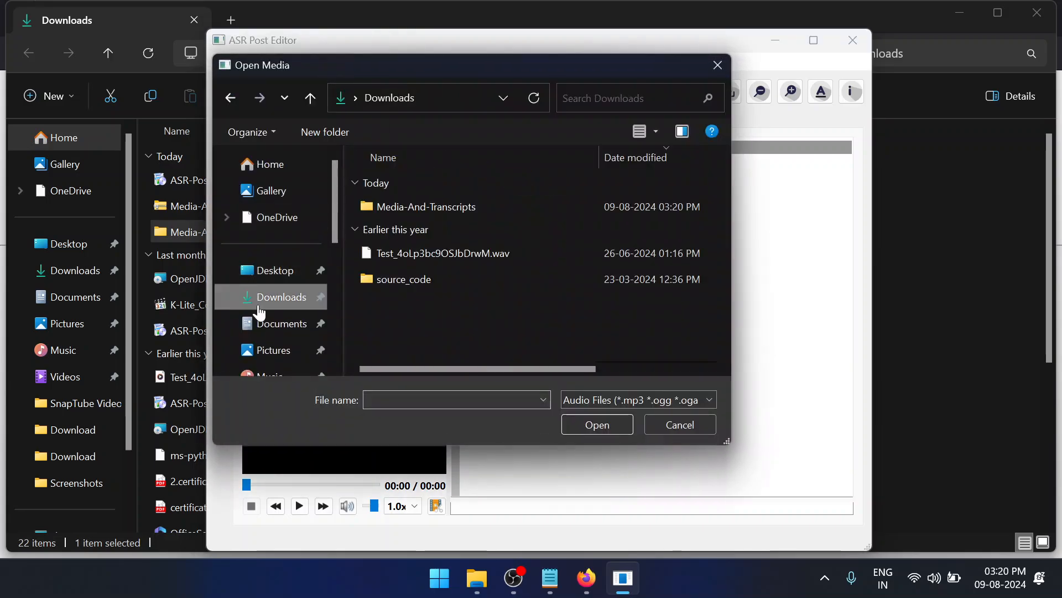
{"action": "double_click", "coordinate": [437, 202]}
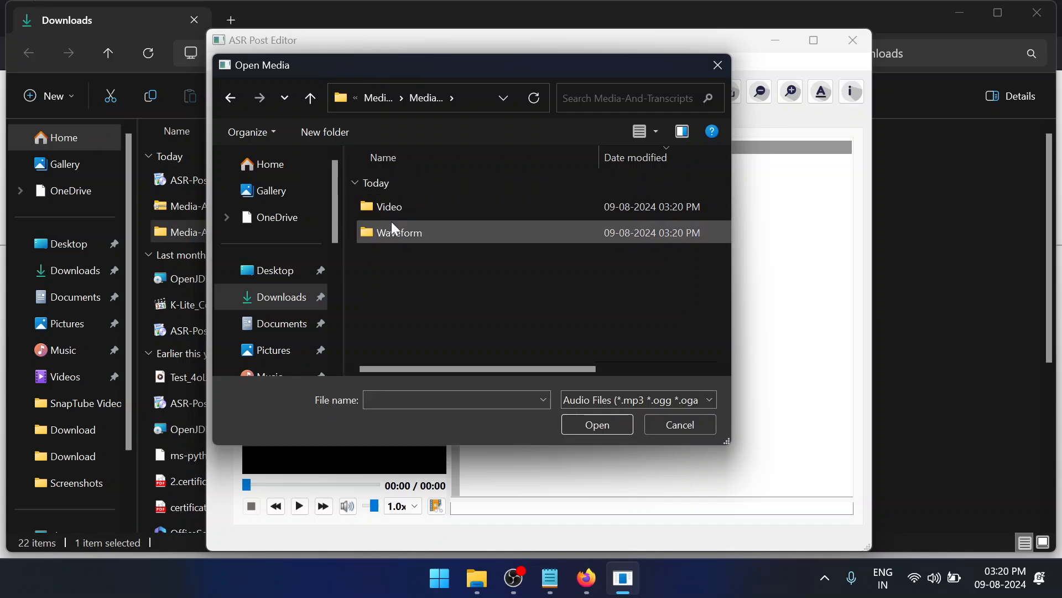
{"action": "double_click", "coordinate": [443, 208]}
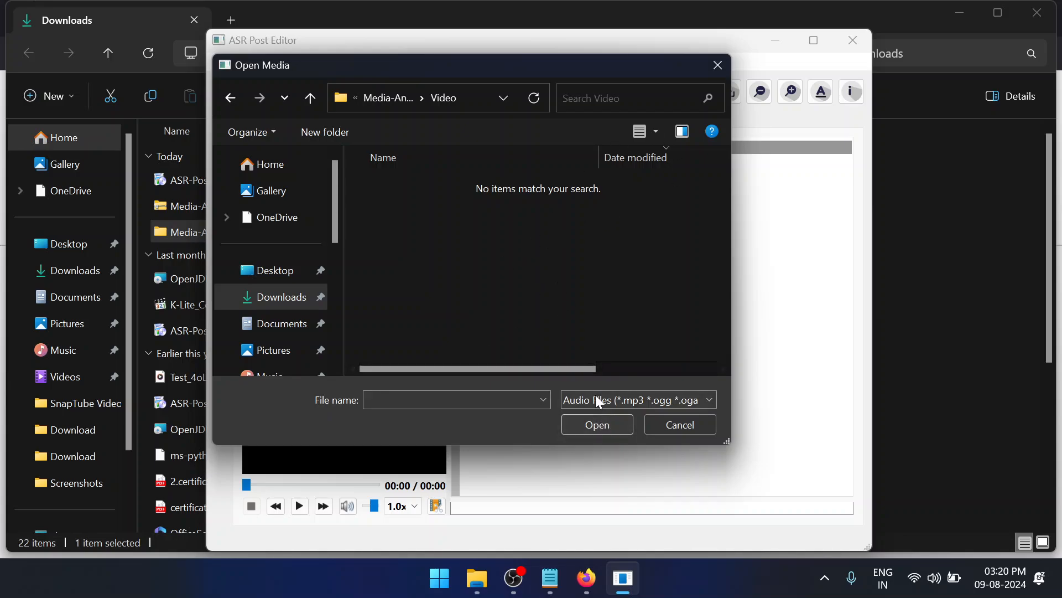
Filter the listing to Video Files, open Video.mp4 and play its first second
{"action": "left_click", "coordinate": [636, 405]}
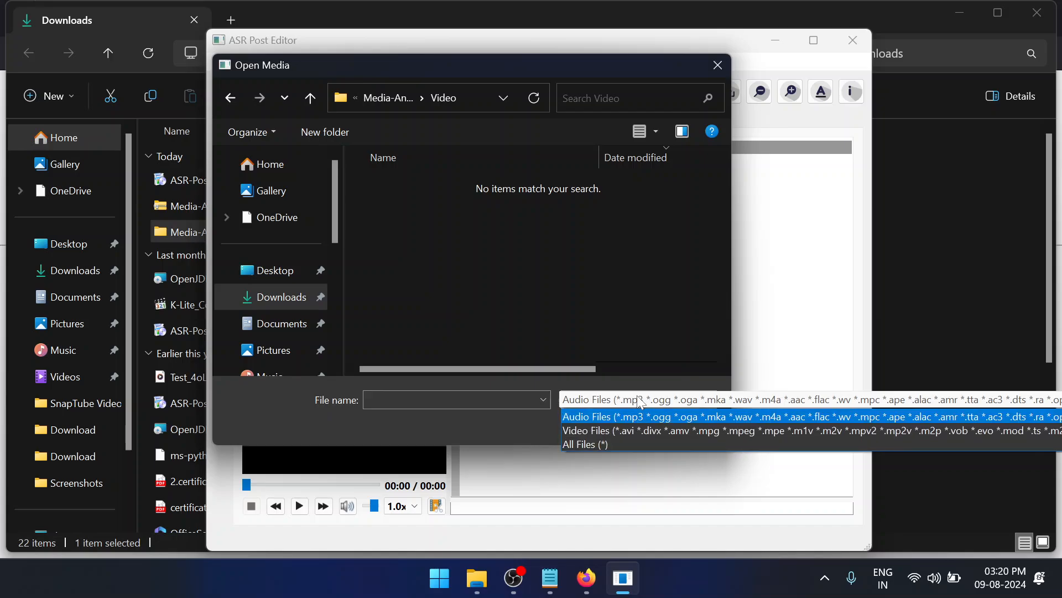
{"action": "left_click", "coordinate": [710, 432]}
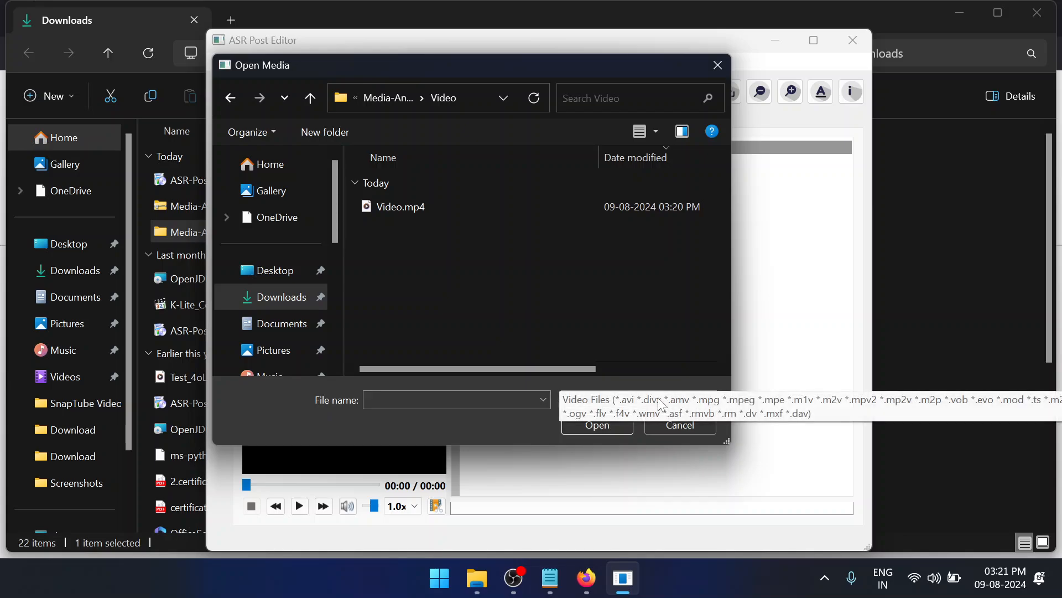
{"action": "left_click", "coordinate": [659, 398]}
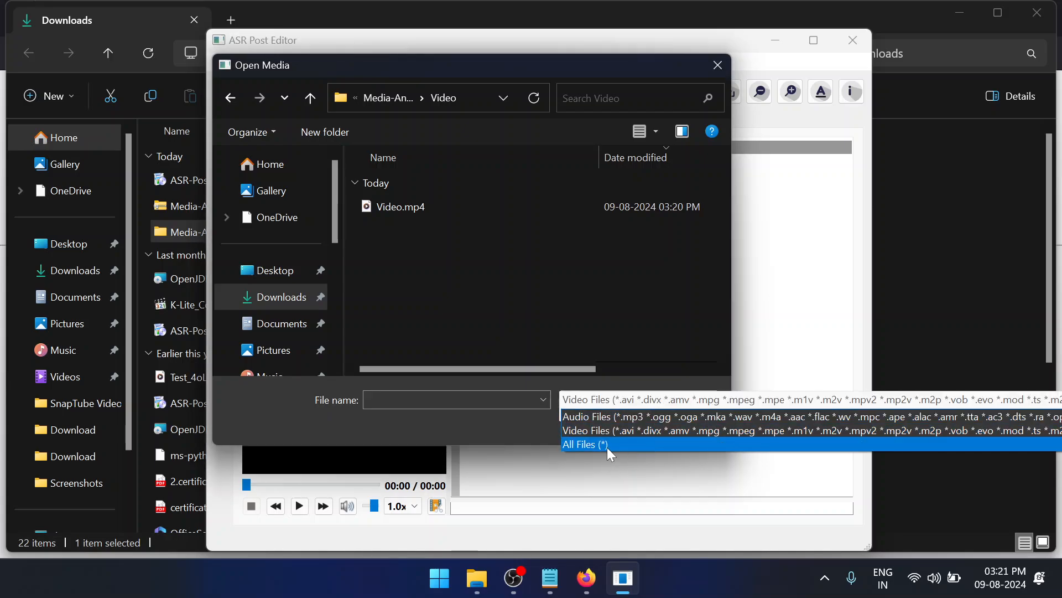
{"action": "left_click", "coordinate": [504, 303]}
{"action": "left_click", "coordinate": [450, 211]}
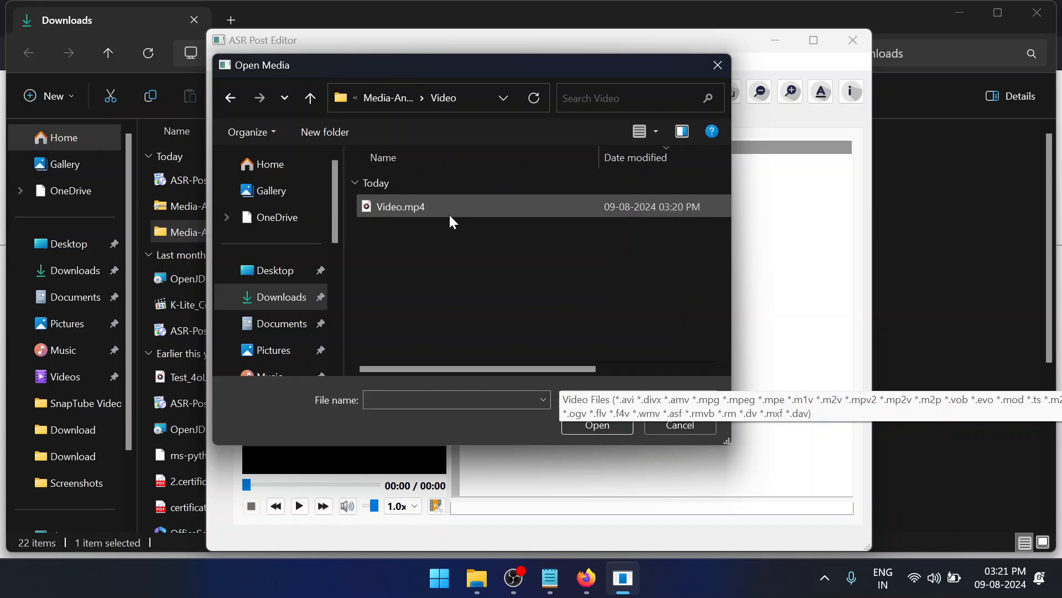
{"action": "left_click", "coordinate": [597, 426]}
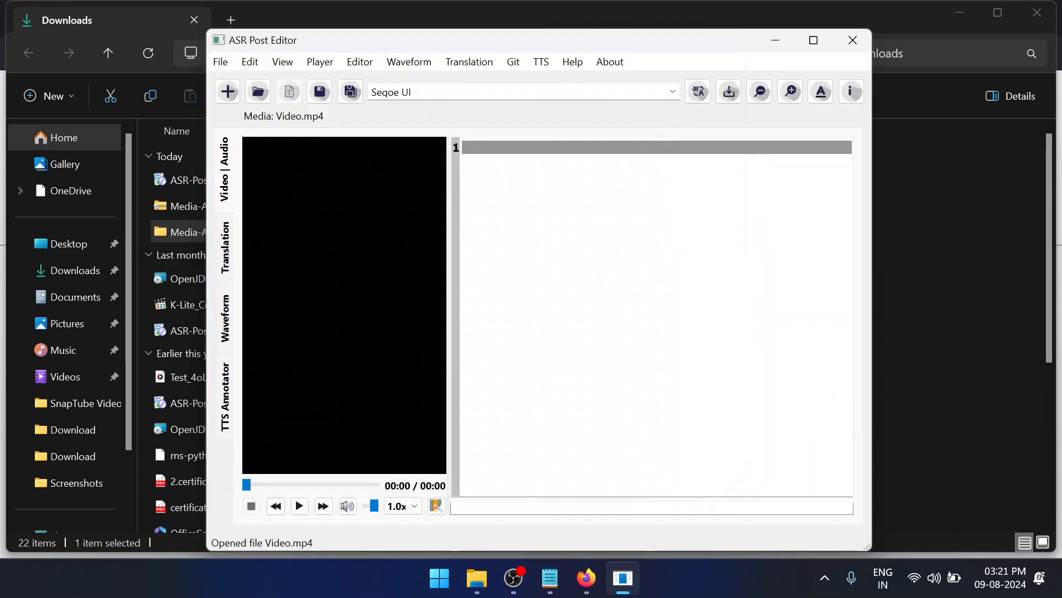
{"action": "left_click", "coordinate": [299, 512]}
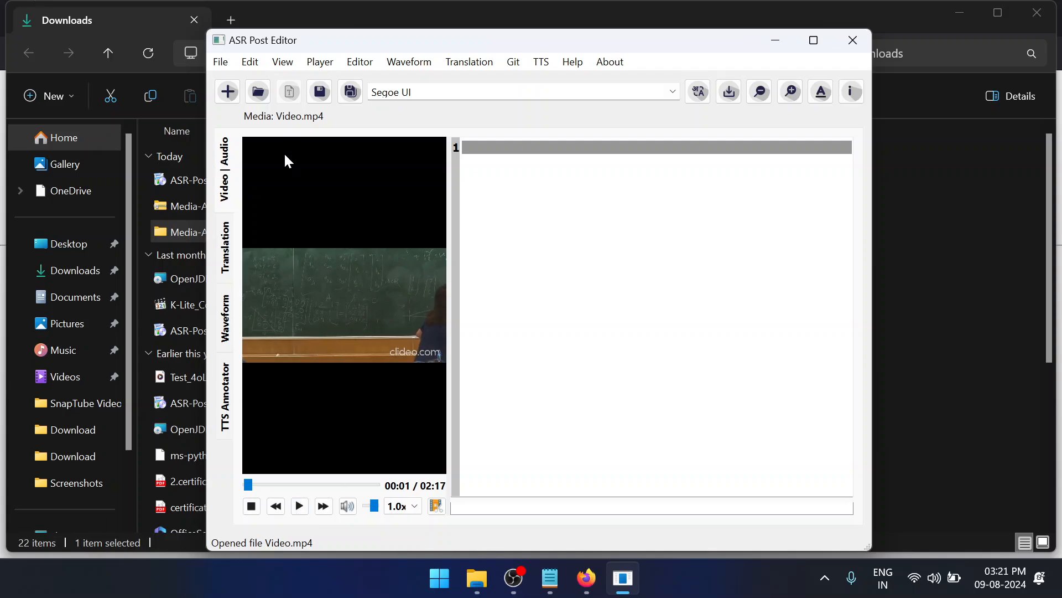
Open the transcript Video-Transcript.xml from the Video folder inside Media-And-Transcripts in Downloads
{"action": "left_click", "coordinate": [258, 95]}
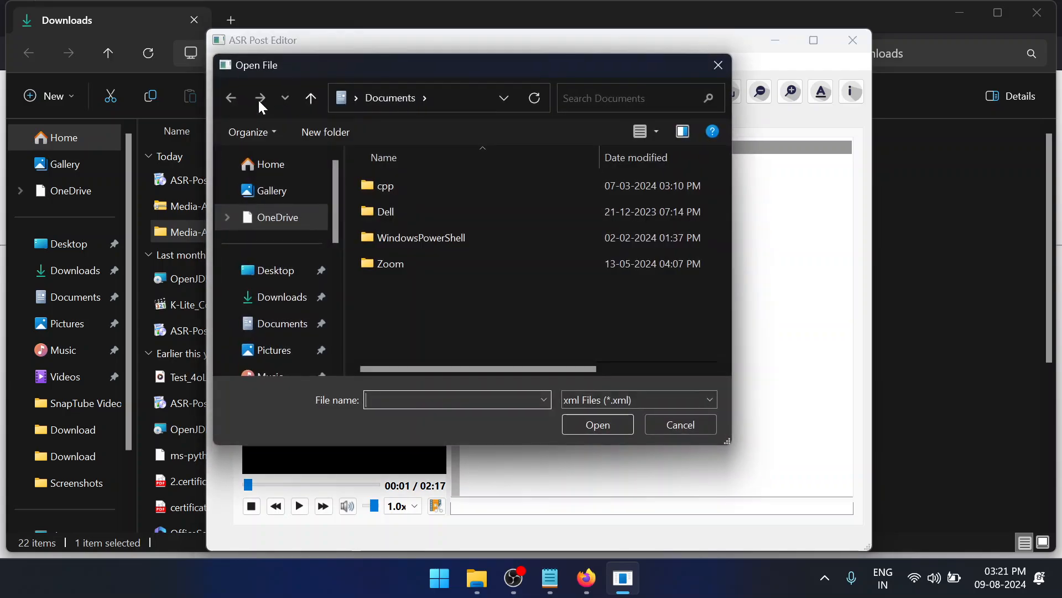
{"action": "left_click", "coordinate": [684, 431]}
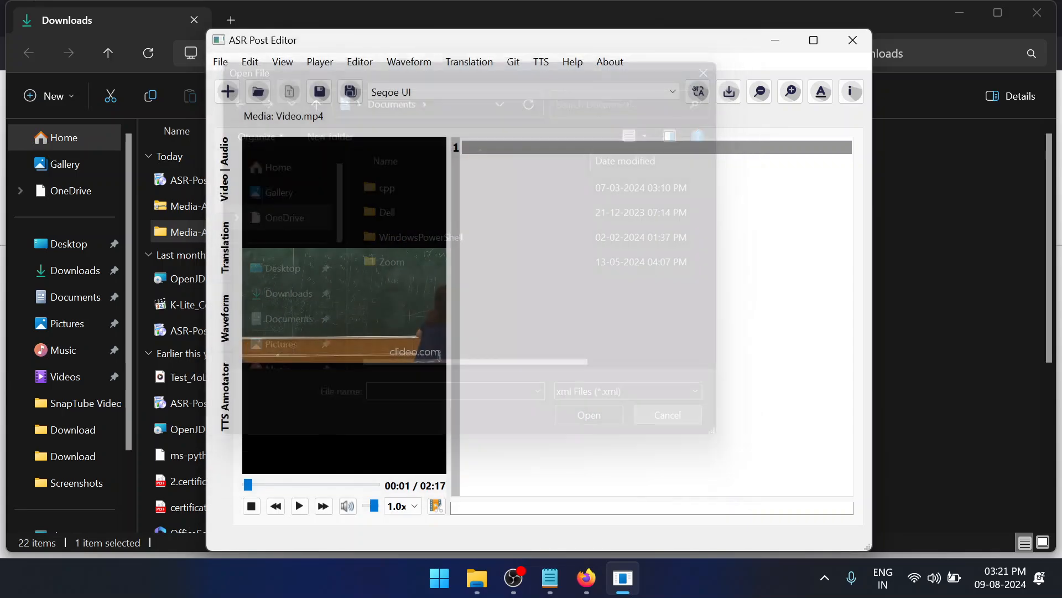
{"action": "left_click", "coordinate": [359, 62]}
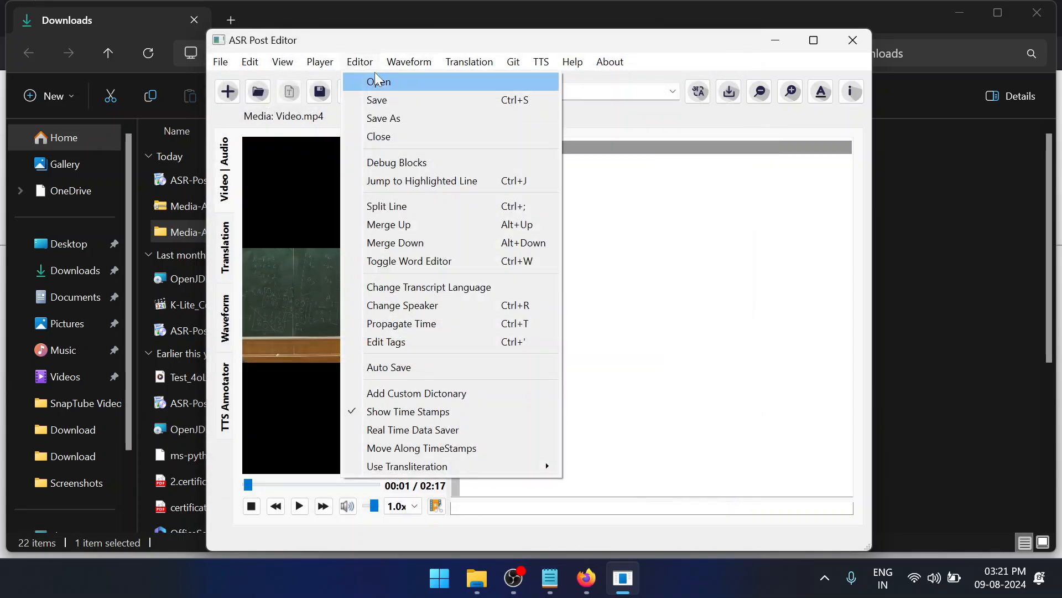
{"action": "left_click", "coordinate": [379, 83]}
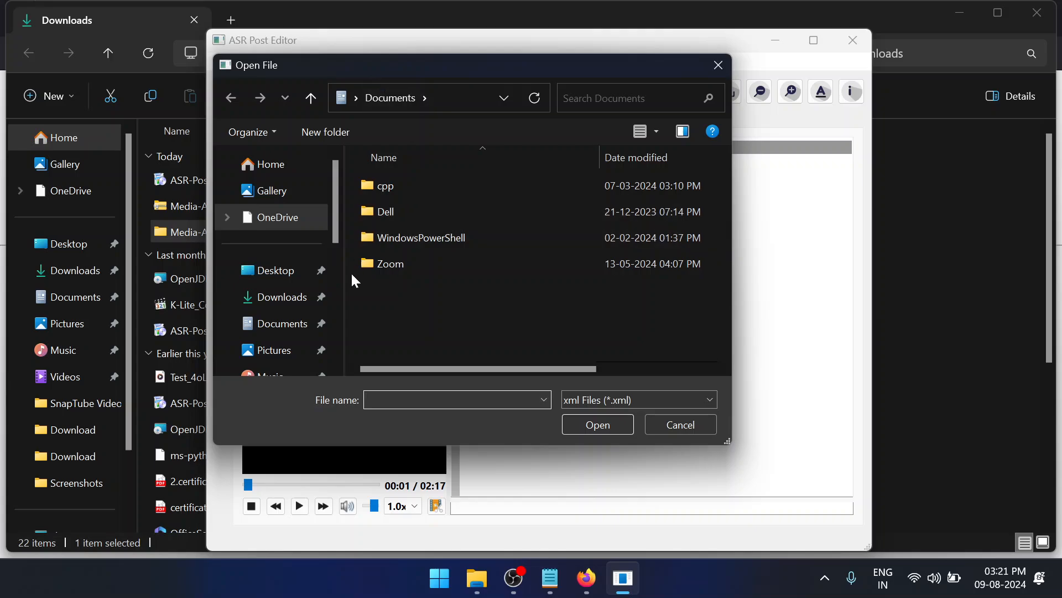
{"action": "left_click", "coordinate": [282, 297]}
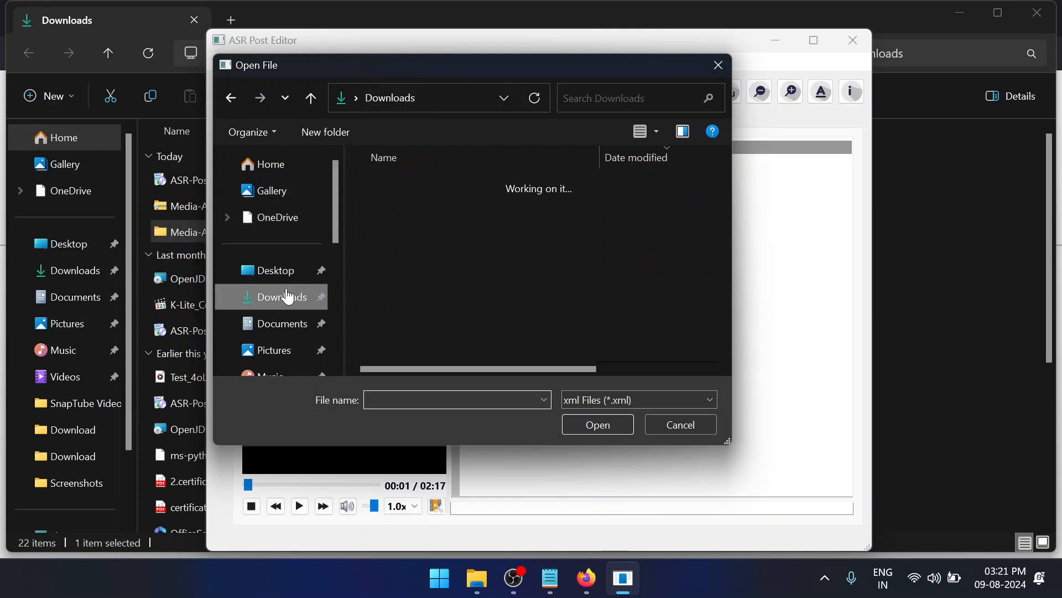
{"action": "double_click", "coordinate": [411, 212]}
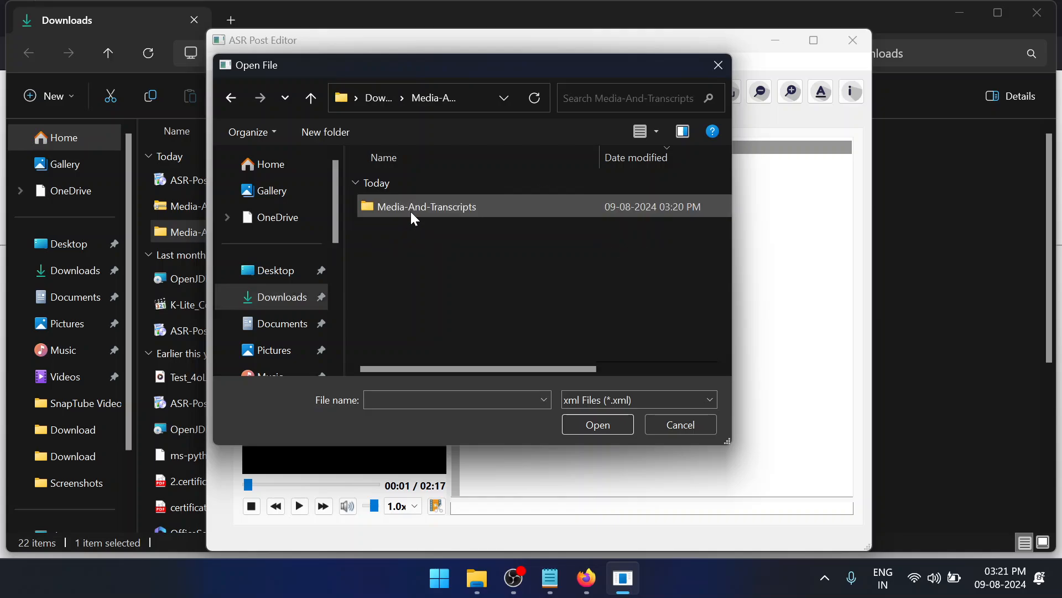
{"action": "double_click", "coordinate": [411, 211]}
{"action": "double_click", "coordinate": [411, 211]}
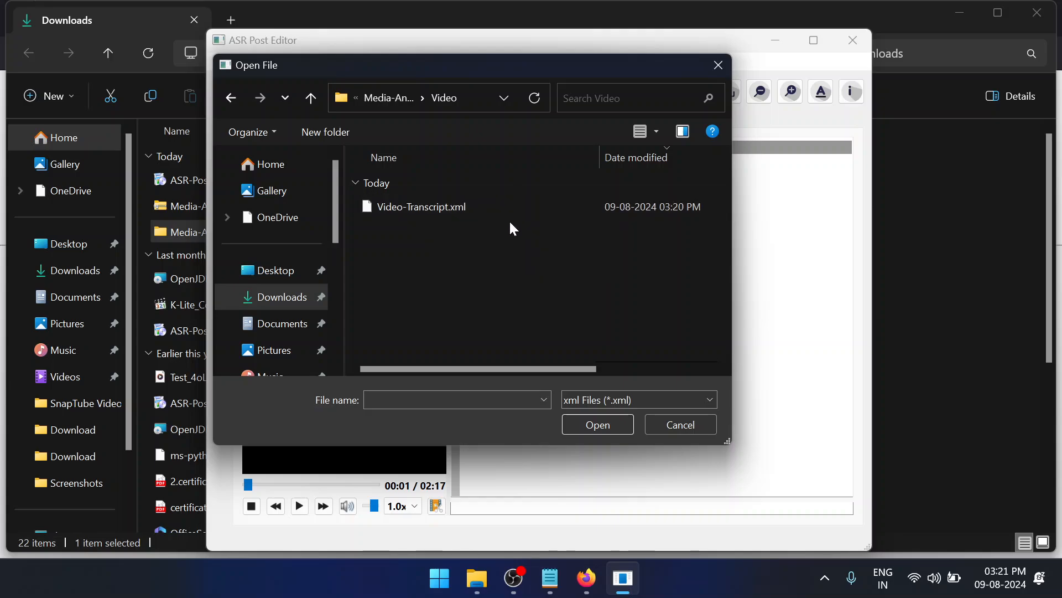
{"action": "double_click", "coordinate": [480, 200]}
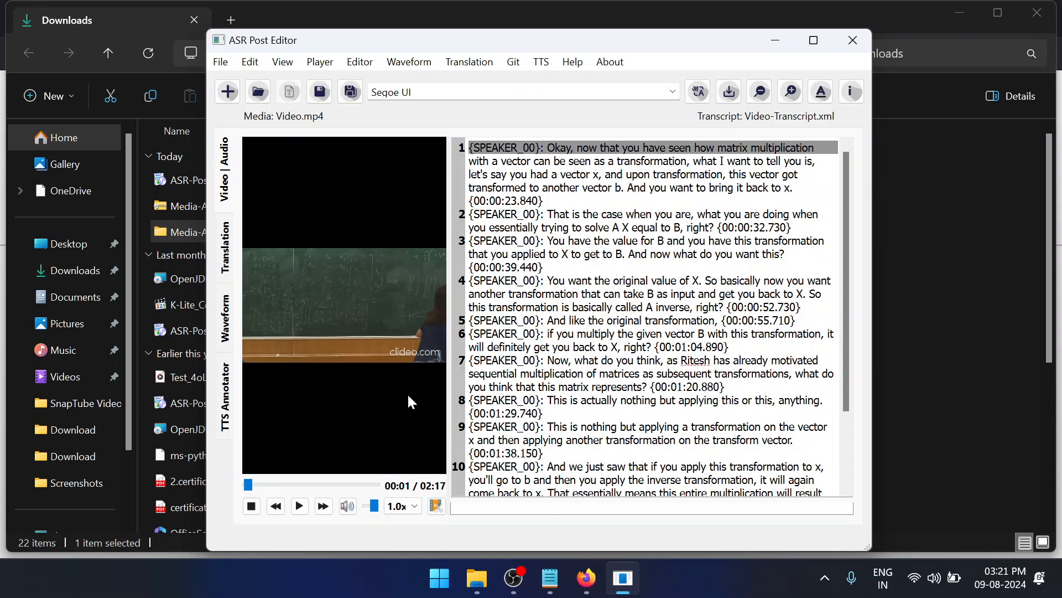
Play the video briefly, pause it, and jump playback to the word "original" in transcript line 4
{"action": "key", "text": "space"}
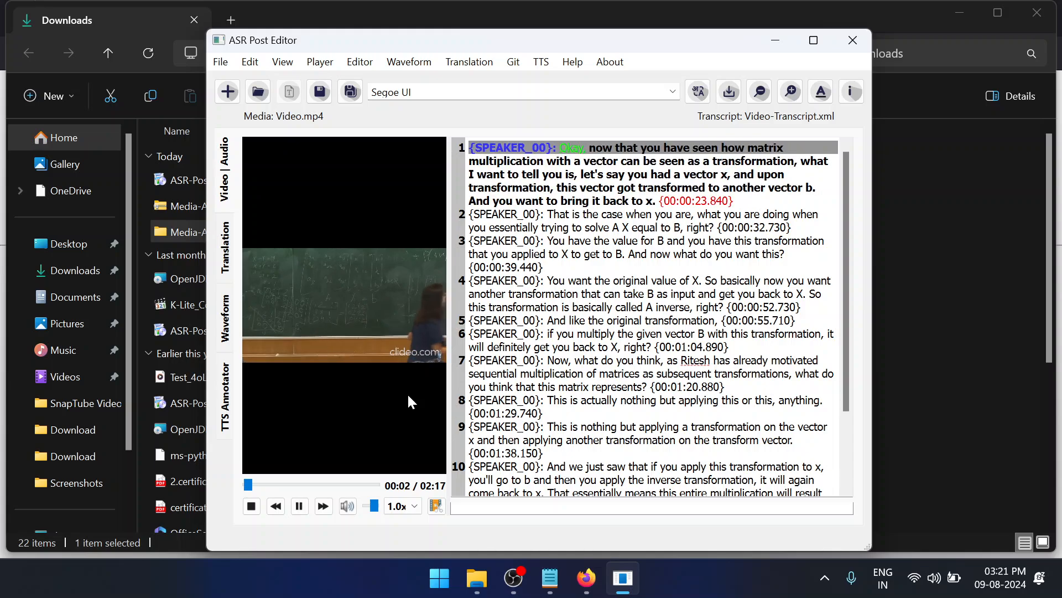
{"action": "key", "text": "space"}
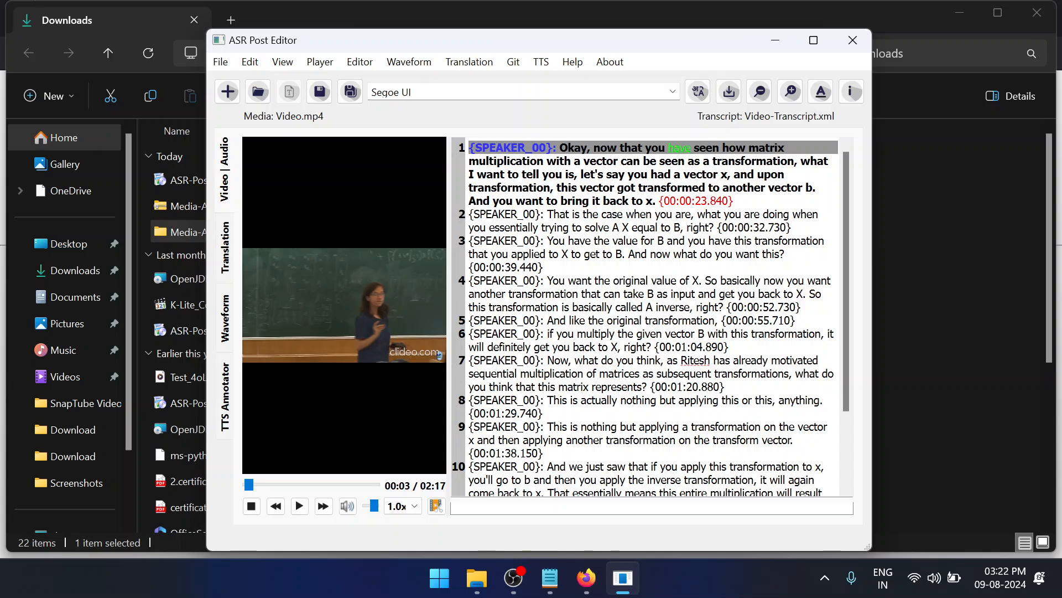
{"action": "double_click", "coordinate": [665, 280]}
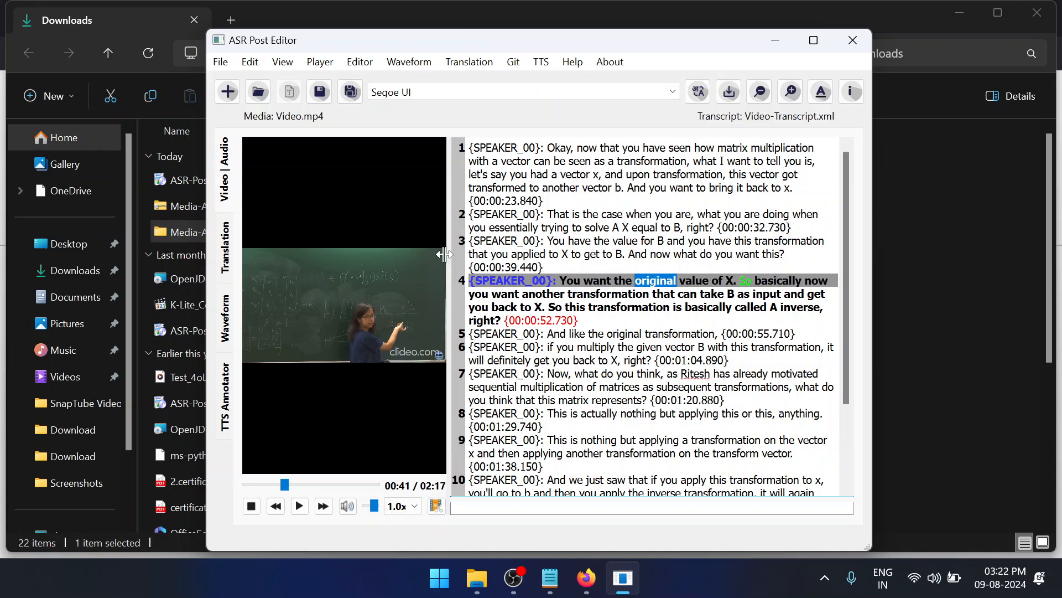
Review the Keyboard Shortcuts Guide for the jump, editing and media player shortcuts, and close it
{"action": "left_click", "coordinate": [328, 68]}
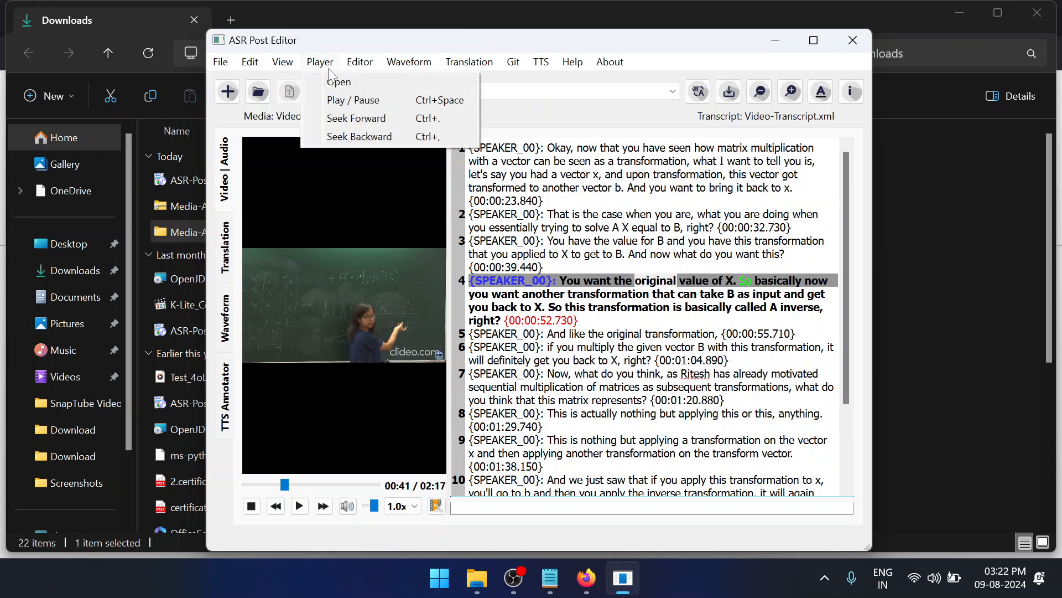
{"action": "left_click", "coordinate": [343, 58]}
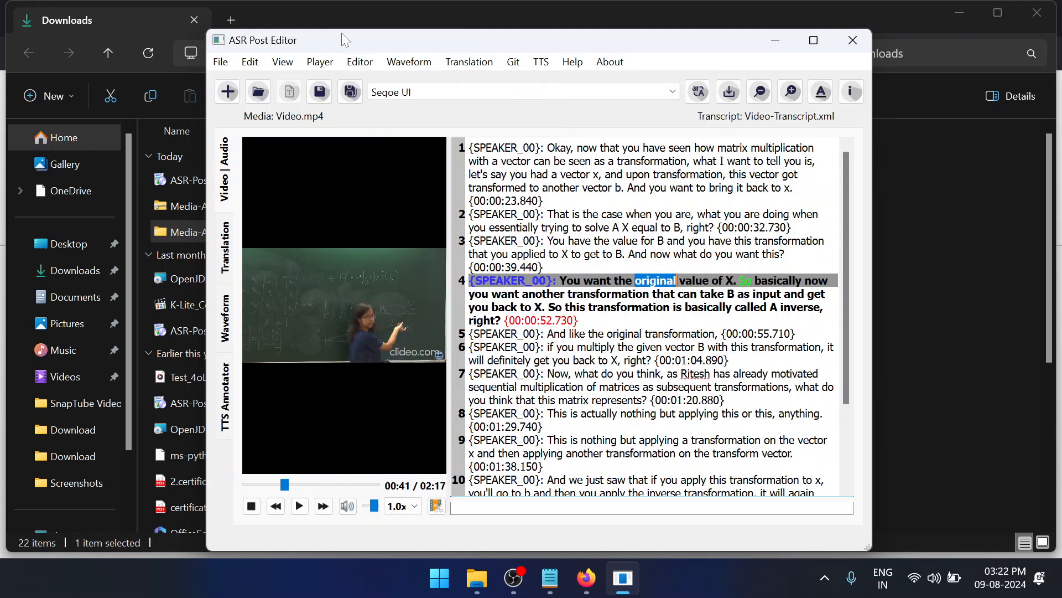
{"action": "left_click", "coordinate": [573, 64]}
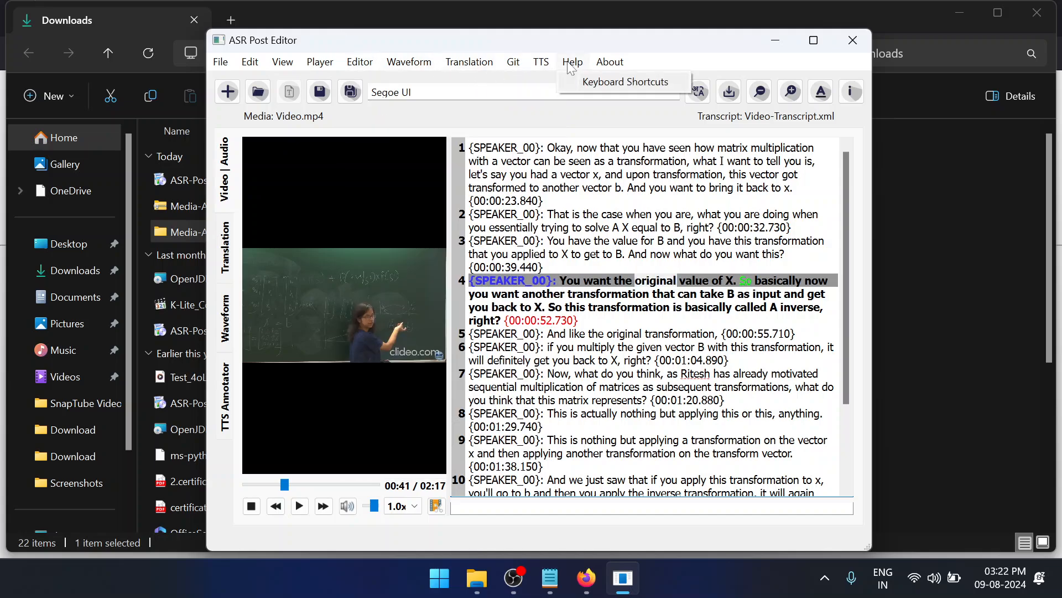
{"action": "left_click", "coordinate": [573, 78]}
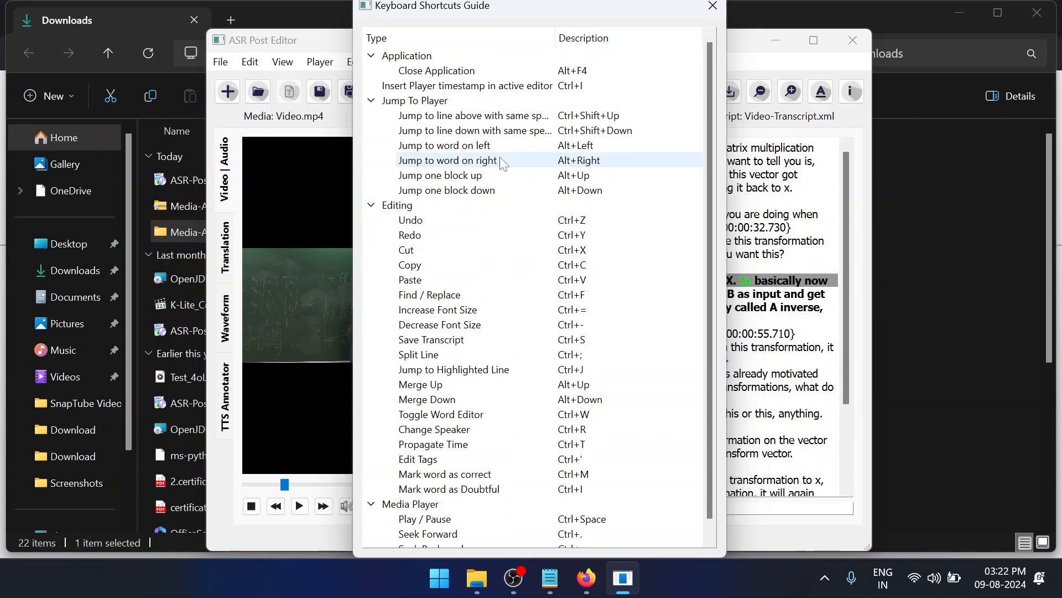
{"action": "scroll", "coordinate": [503, 161], "scroll_direction": "down", "scroll_amount": 1}
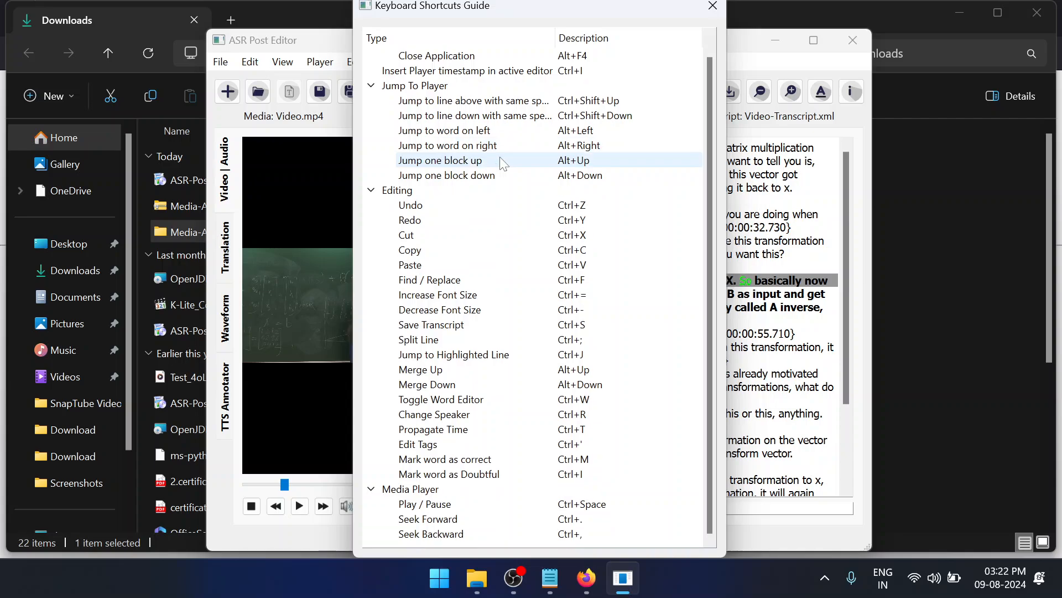
{"action": "scroll", "coordinate": [502, 161], "scroll_direction": "up", "scroll_amount": 1}
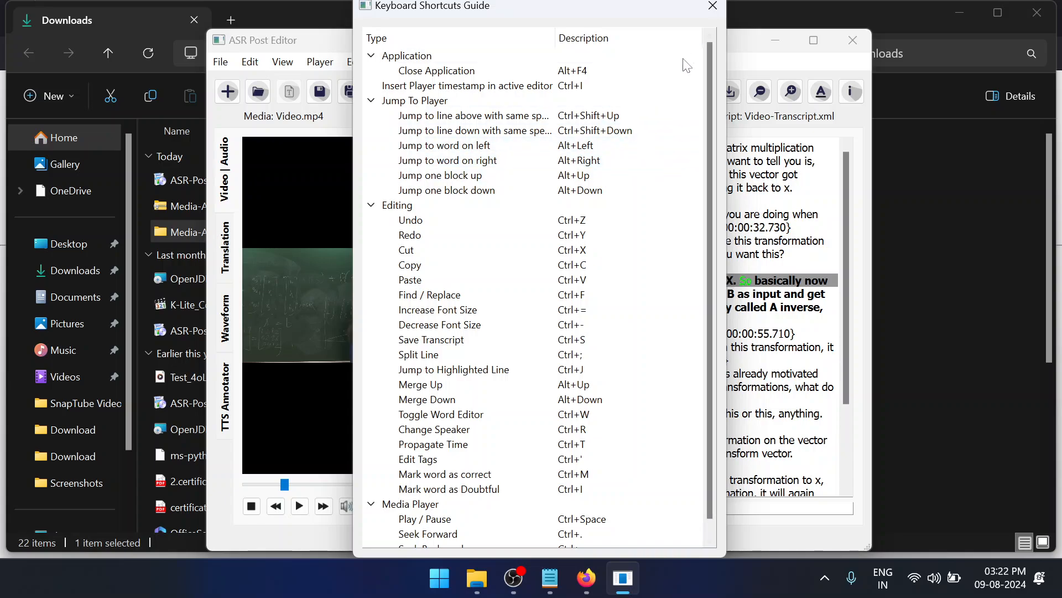
{"action": "left_click", "coordinate": [710, 8]}
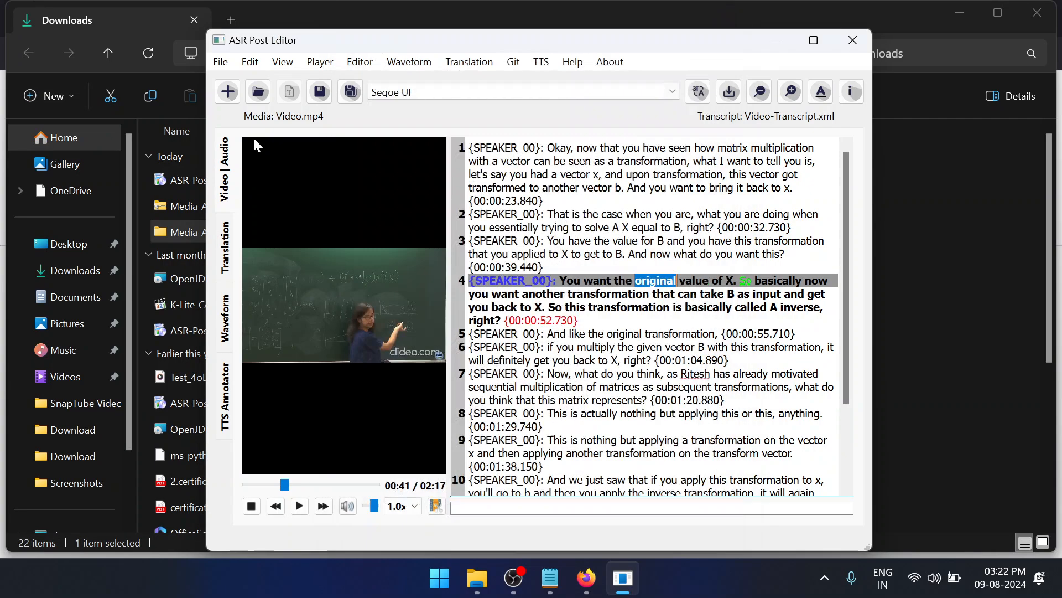
Change the word "original" in transcript line 5 to "origina" and place the cursor in line 6
{"action": "left_click", "coordinate": [347, 64]}
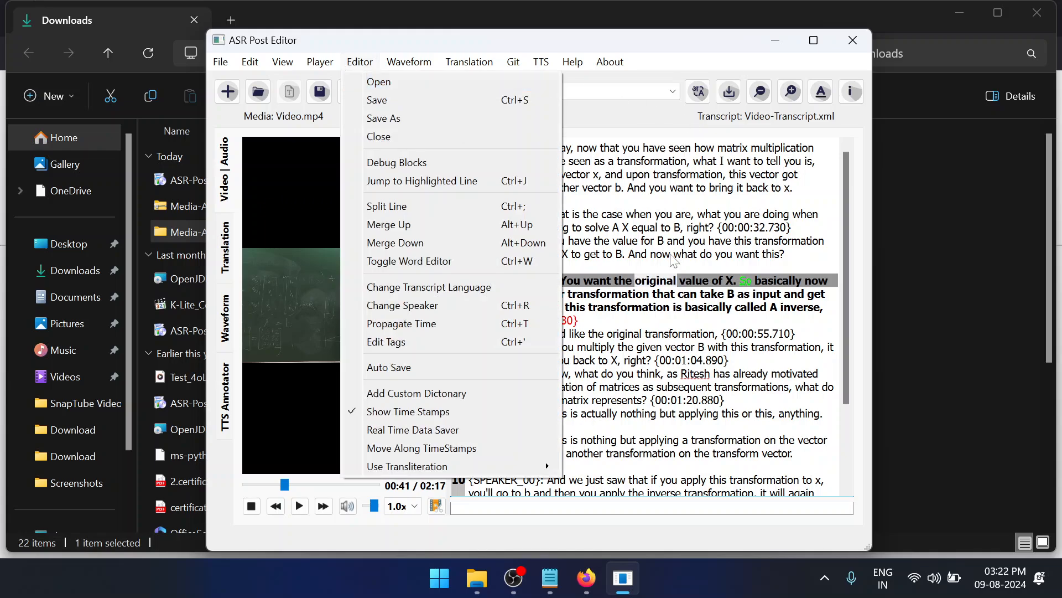
{"action": "left_click", "coordinate": [650, 332]}
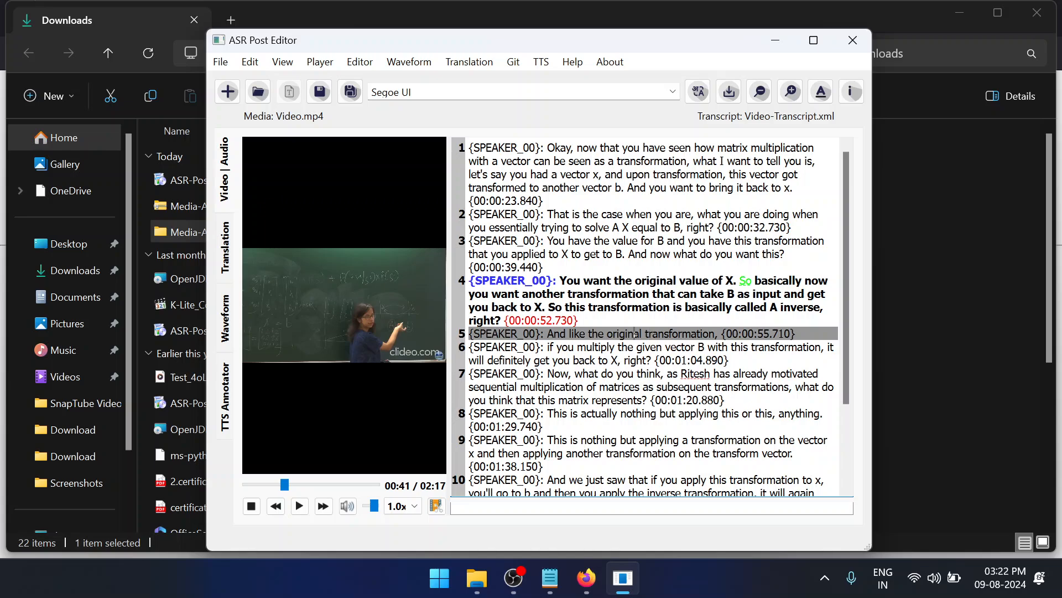
{"action": "left_click", "coordinate": [639, 480]}
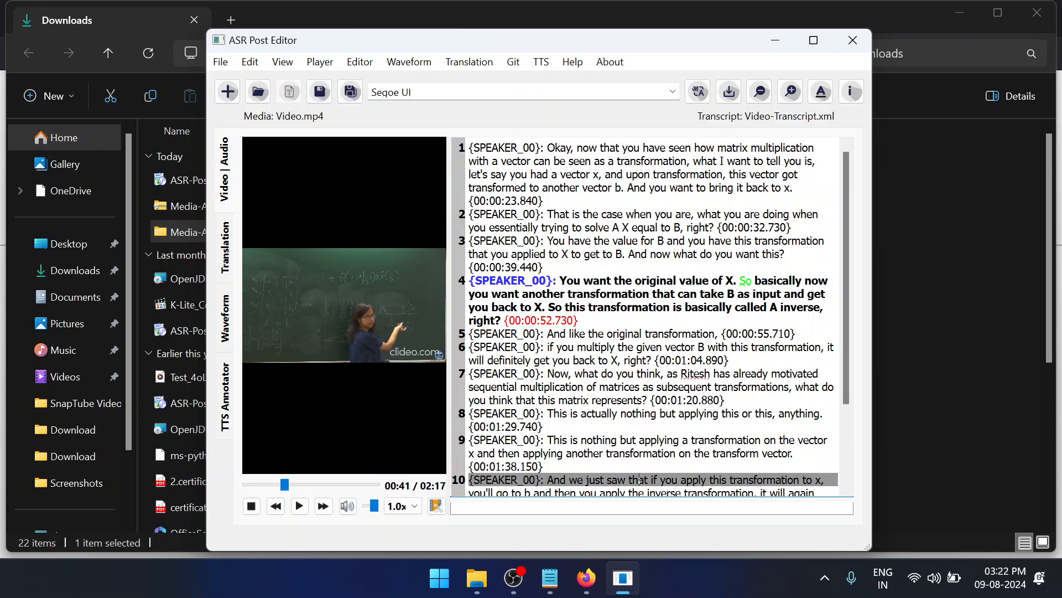
{"action": "left_click", "coordinate": [642, 333]}
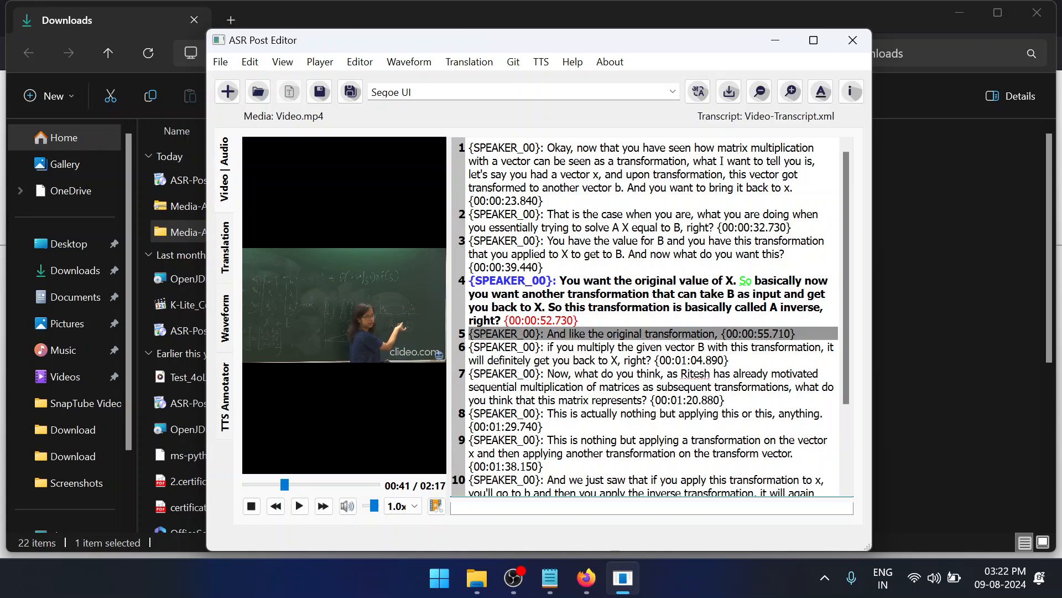
{"action": "right_click", "coordinate": [642, 333]}
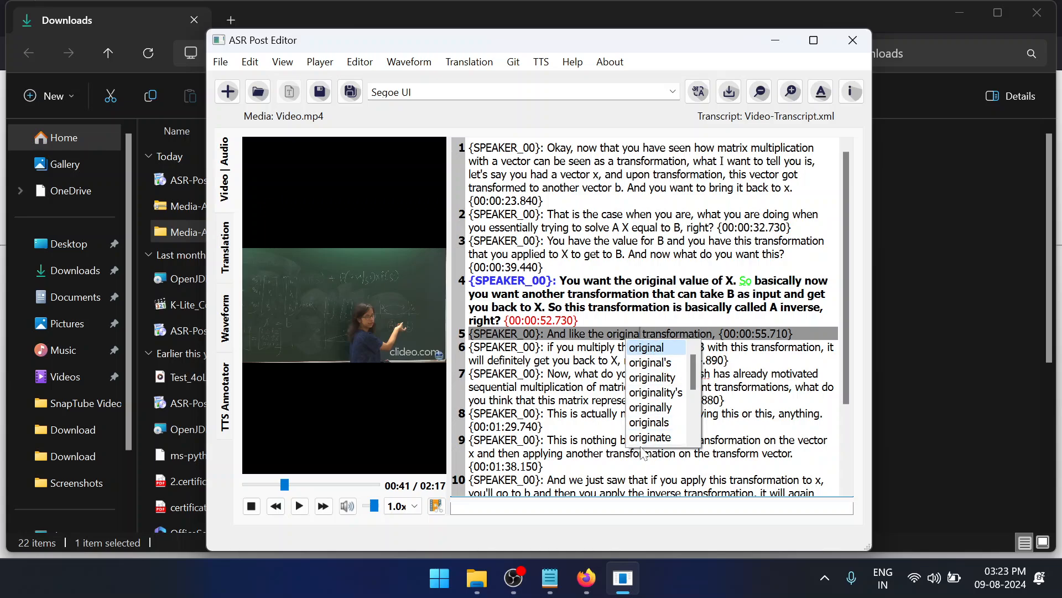
{"action": "left_click", "coordinate": [595, 346]}
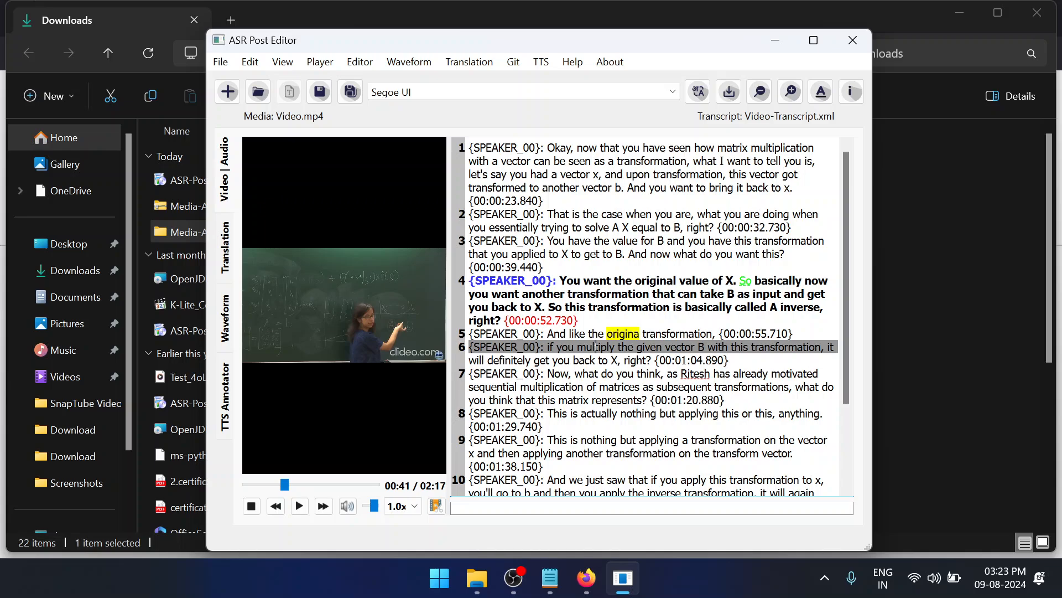
Mark the underlined person's name in transcript line 7 as correct for the spelling check
{"action": "double_click", "coordinate": [623, 333]}
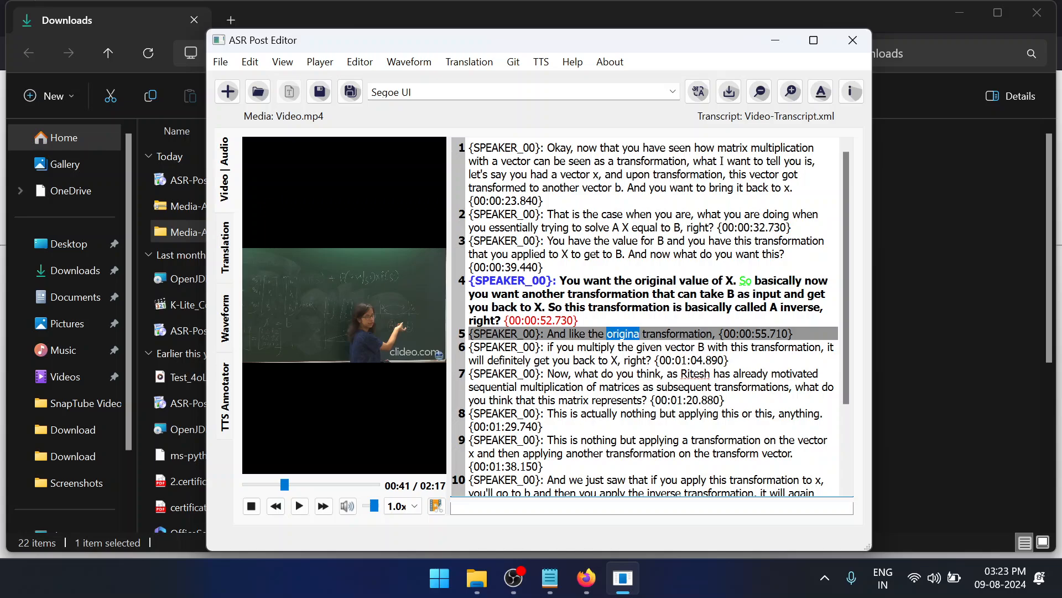
{"action": "left_click", "coordinate": [700, 373]}
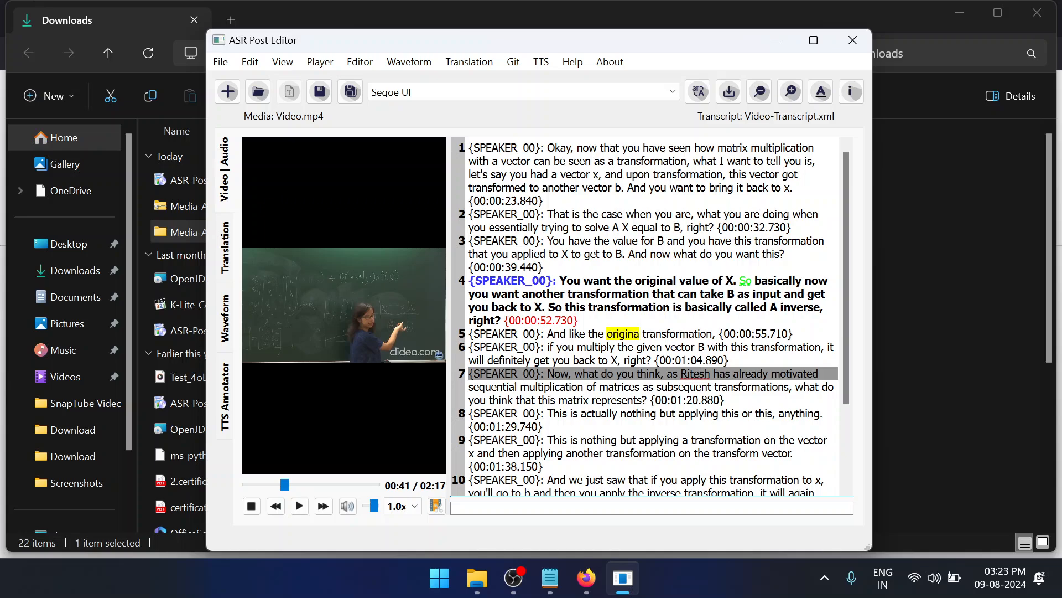
{"action": "left_click", "coordinate": [719, 386]}
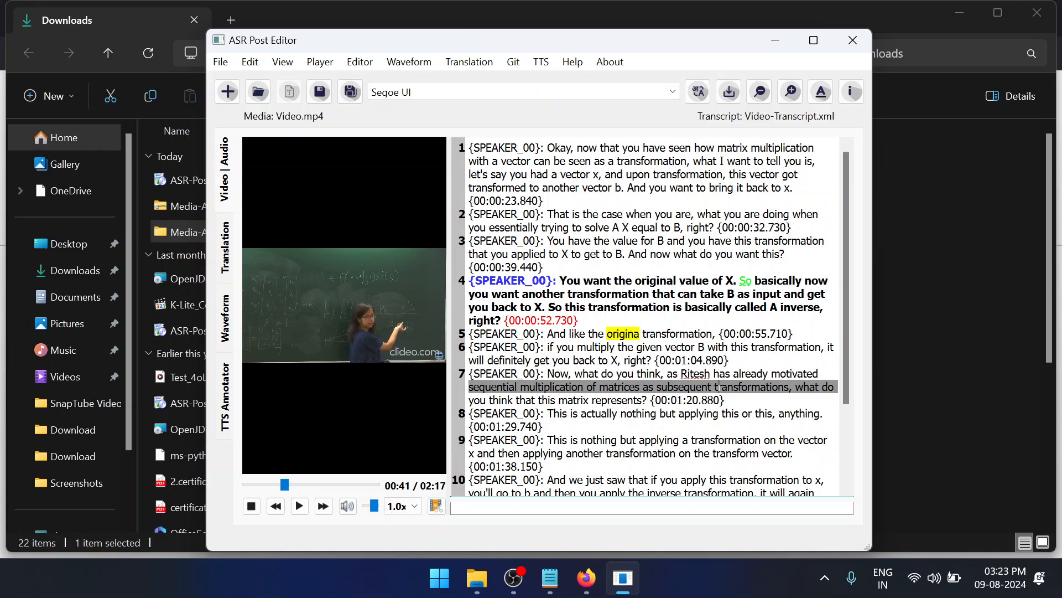
{"action": "left_click", "coordinate": [701, 374]}
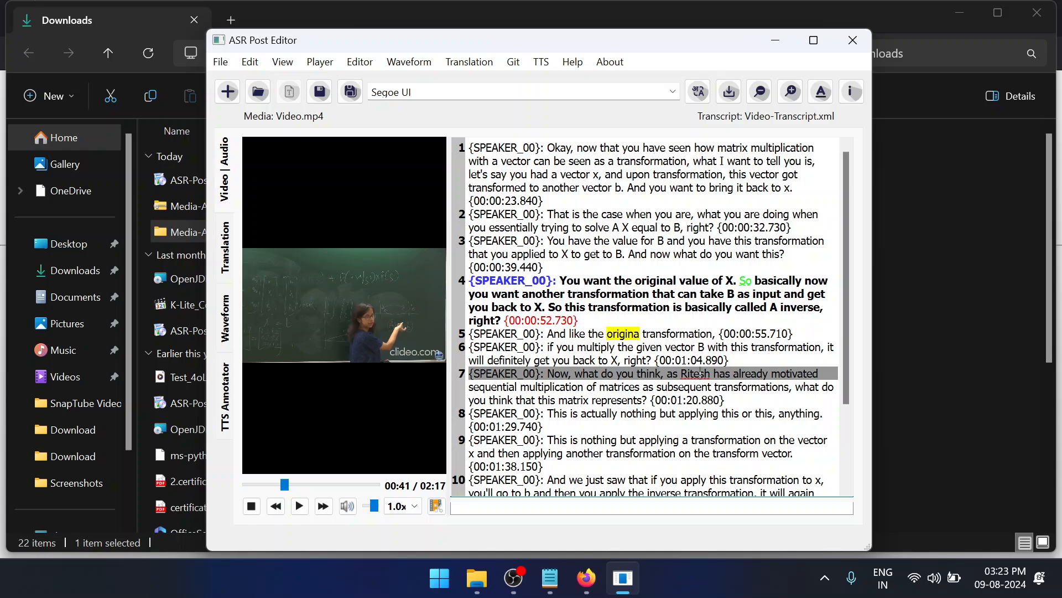
{"action": "double_click", "coordinate": [700, 373]}
{"action": "right_click", "coordinate": [700, 375]}
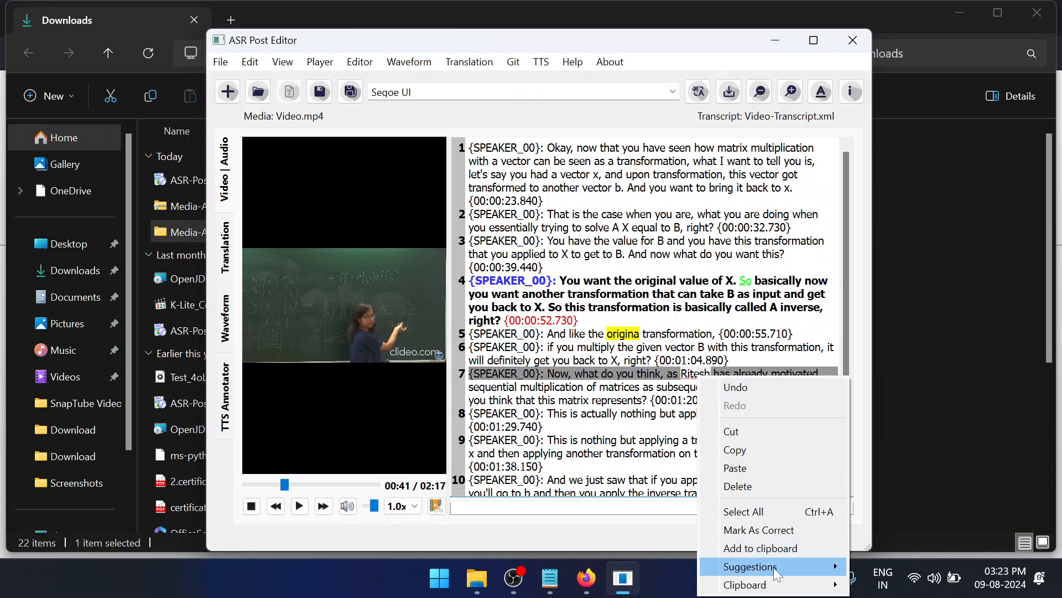
{"action": "left_click", "coordinate": [766, 530]}
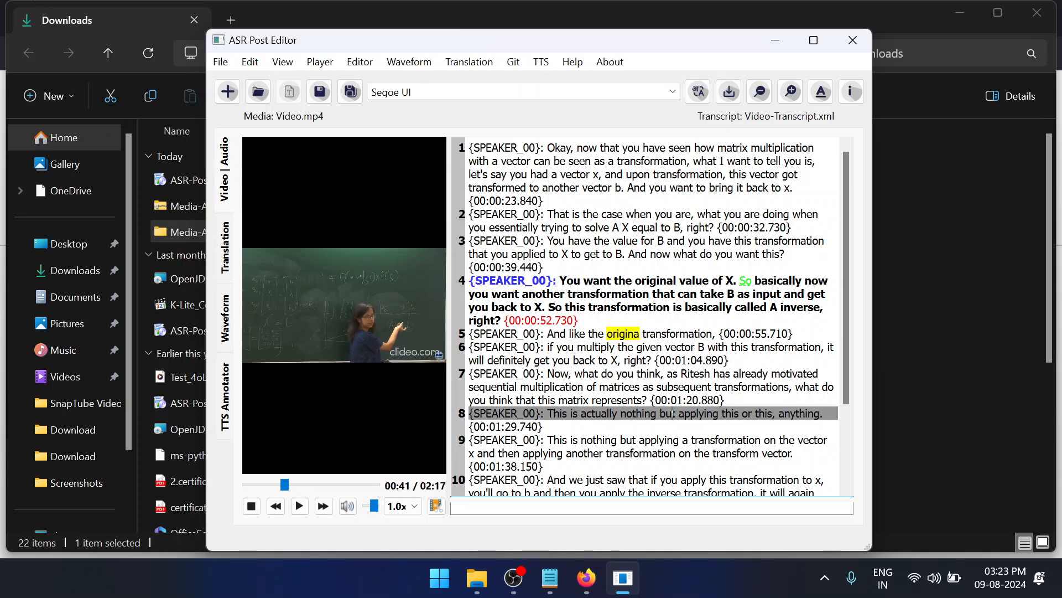
{"action": "left_click", "coordinate": [705, 374]}
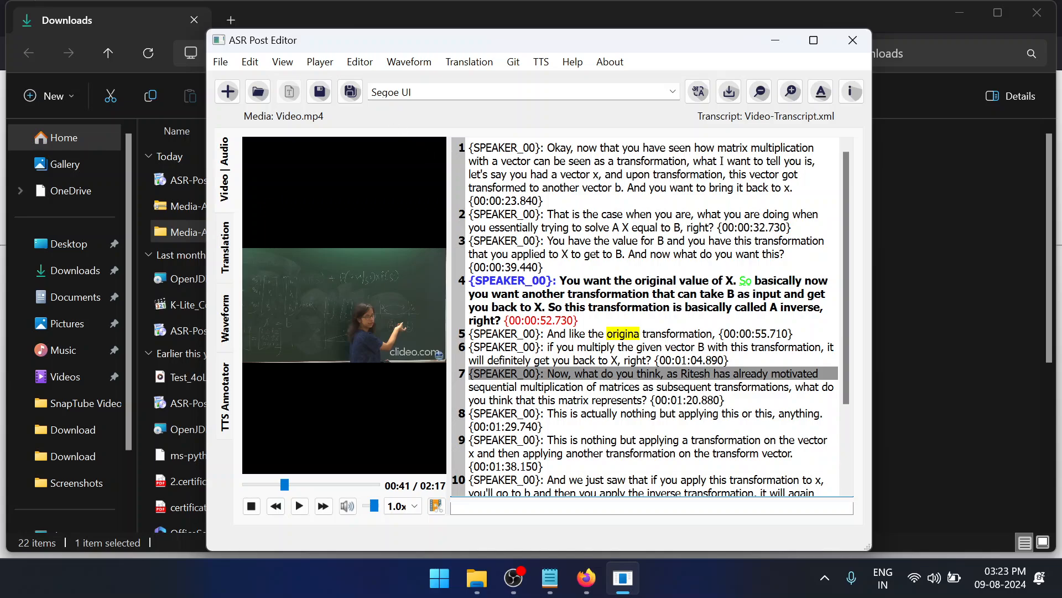
Play the video briefly, split transcript line 3 after the word "value", and join the two parts back into one line
{"action": "left_click", "coordinate": [360, 63]}
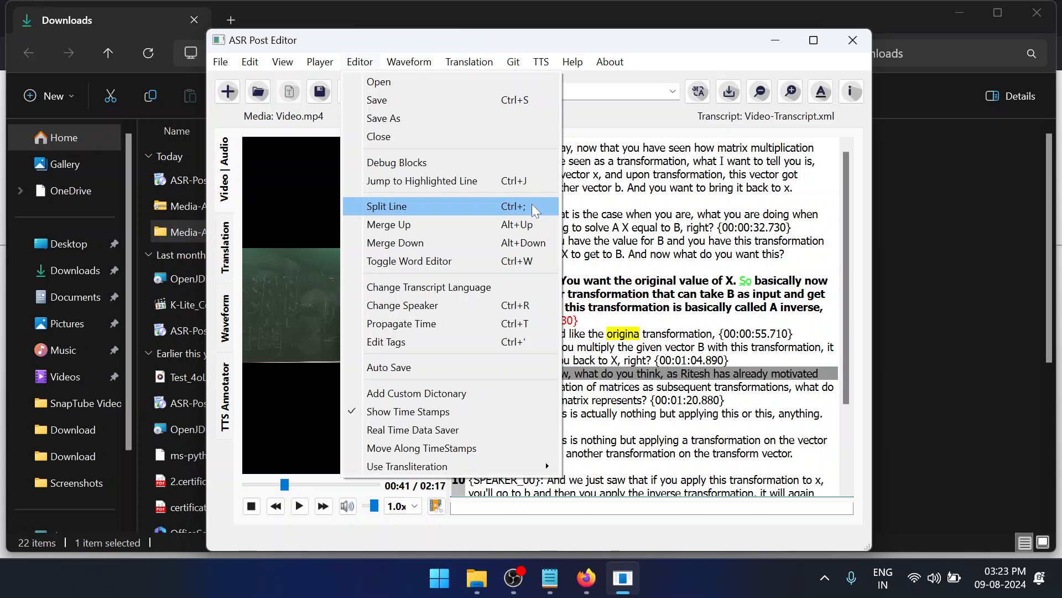
{"action": "left_click", "coordinate": [651, 240]}
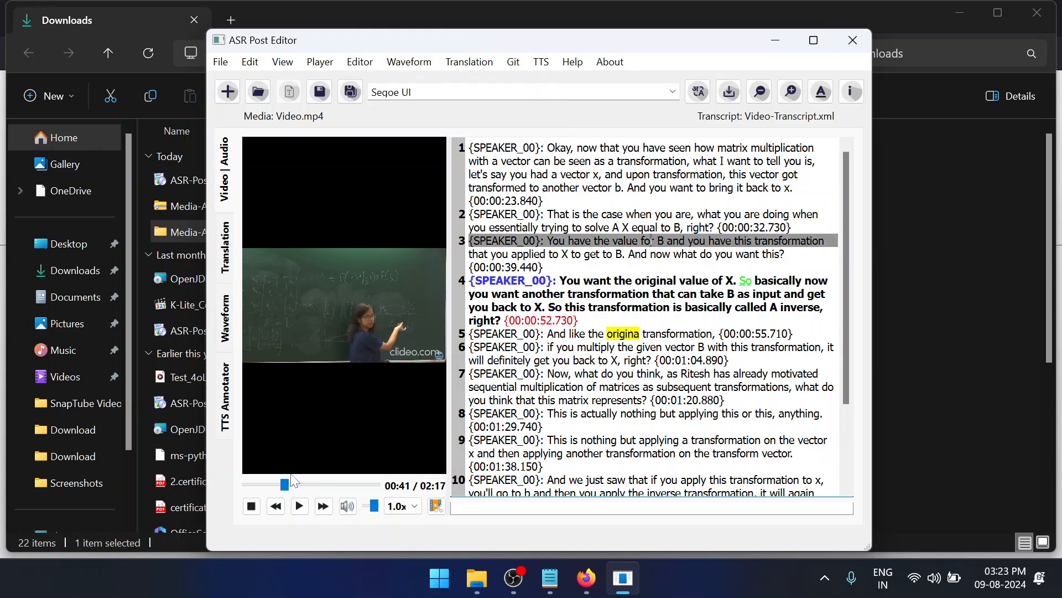
{"action": "left_click", "coordinate": [299, 506]}
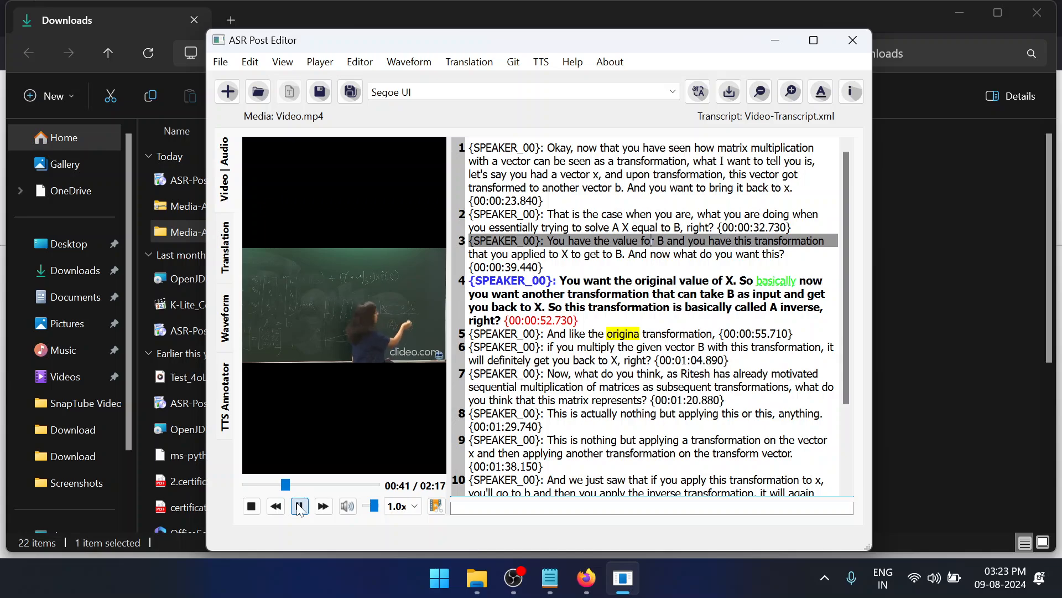
{"action": "left_click", "coordinate": [299, 506]}
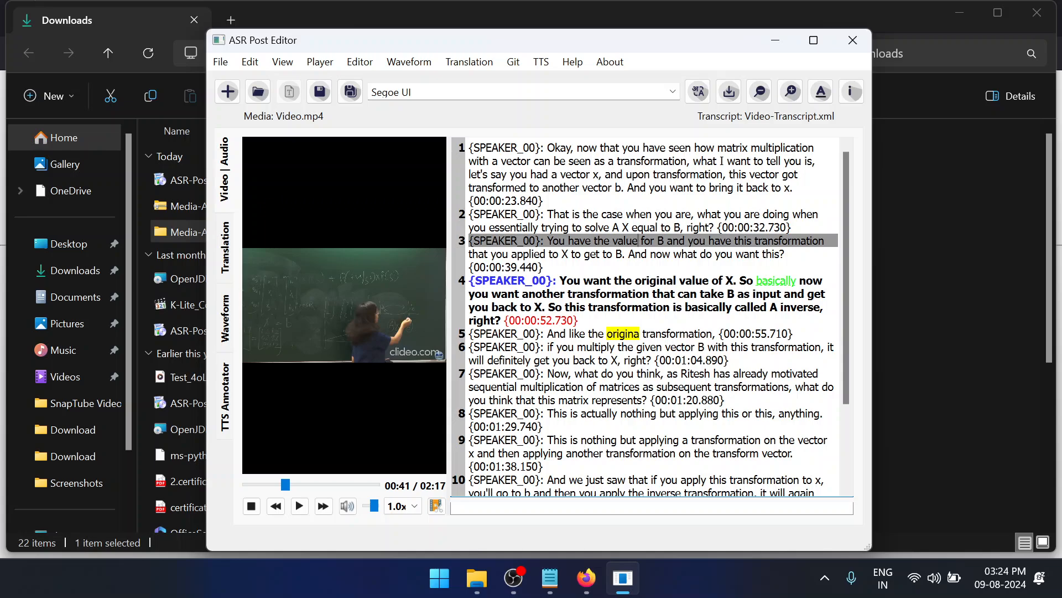
{"action": "key", "text": "Return"}
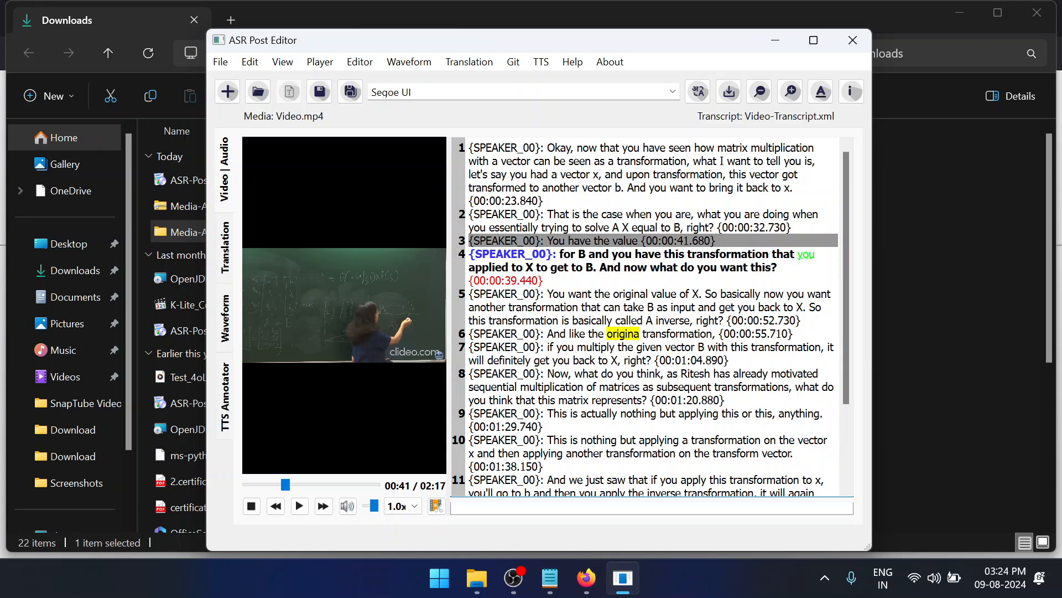
{"action": "key", "text": "ctrl+Down"}
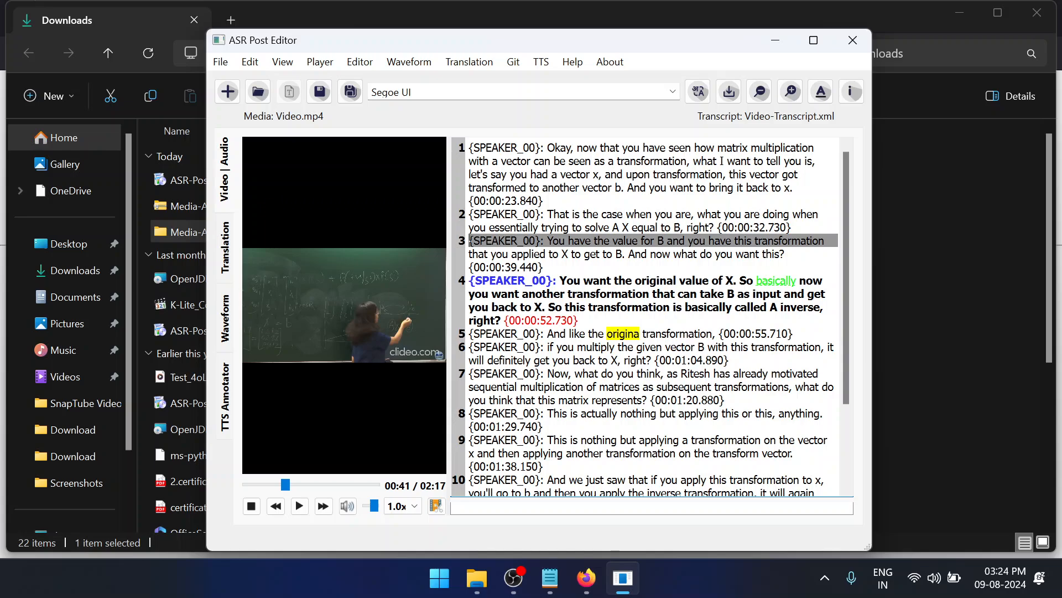
Merge transcript line 3 up into line 2
{"action": "key", "text": "alt"}
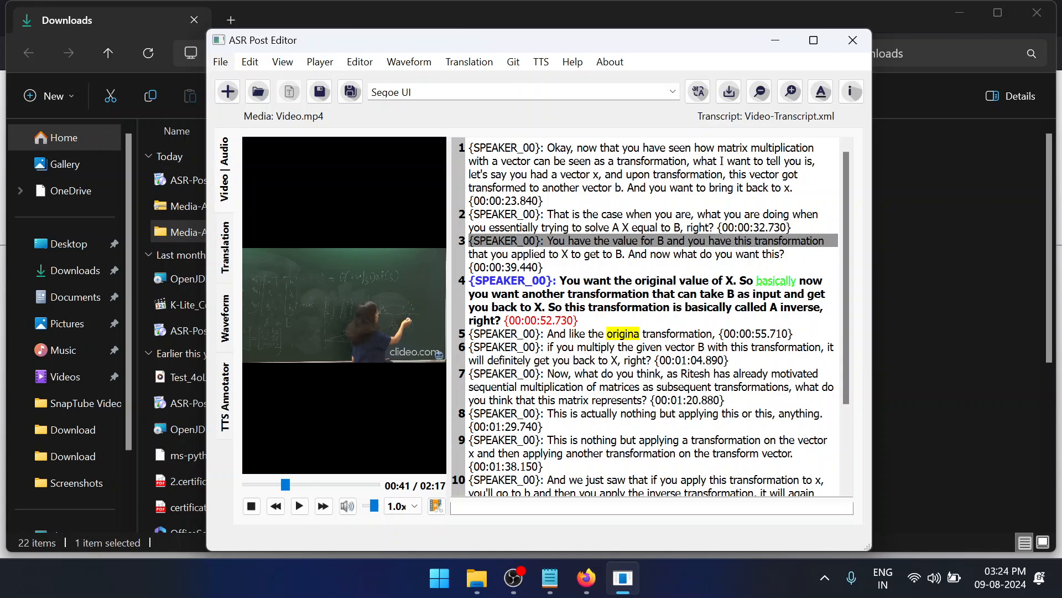
{"action": "key", "text": "BackSpace"}
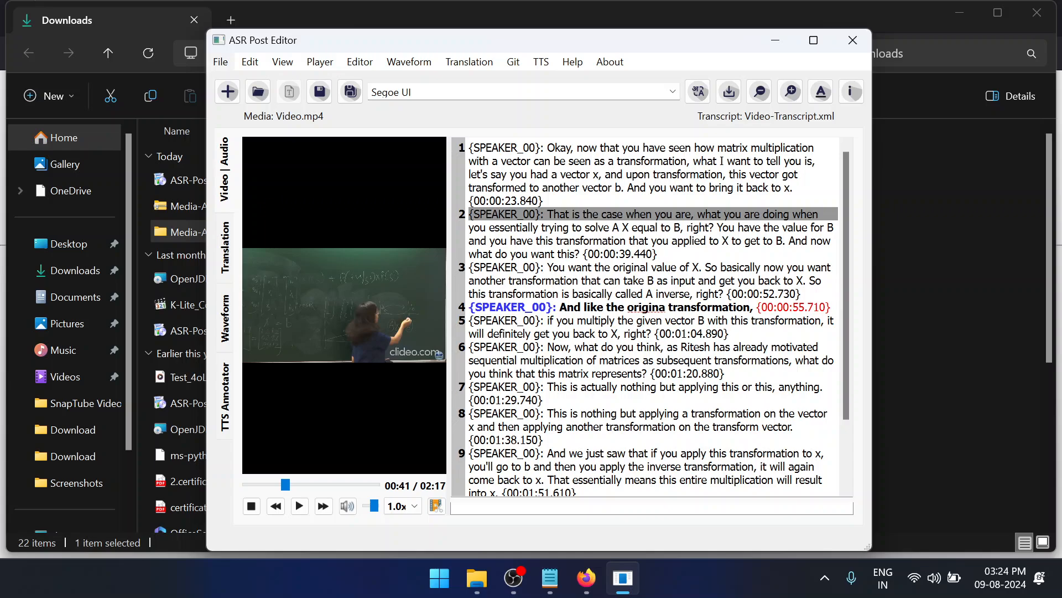
Show the word editor and look through the words and end times of transcript lines 2 and 3
{"action": "left_click", "coordinate": [358, 62]}
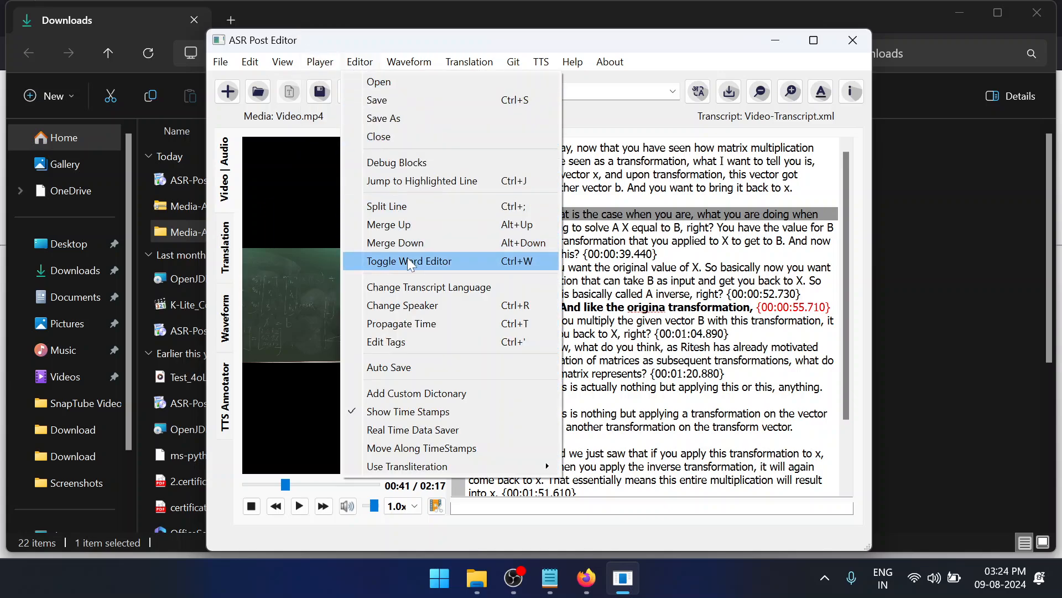
{"action": "left_click", "coordinate": [409, 261]}
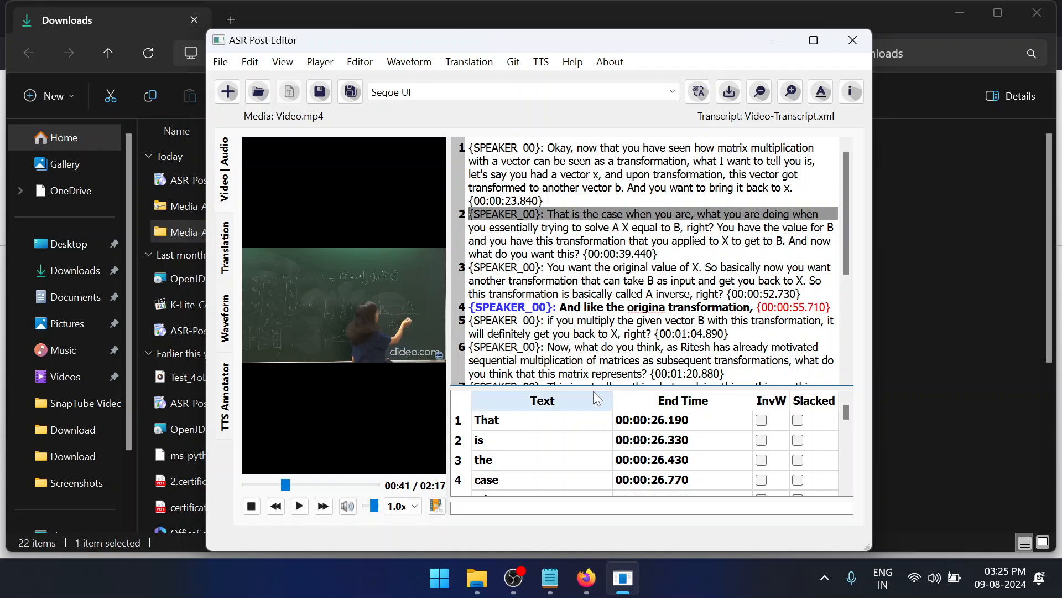
{"action": "scroll", "coordinate": [593, 431], "scroll_direction": "down", "scroll_amount": 10}
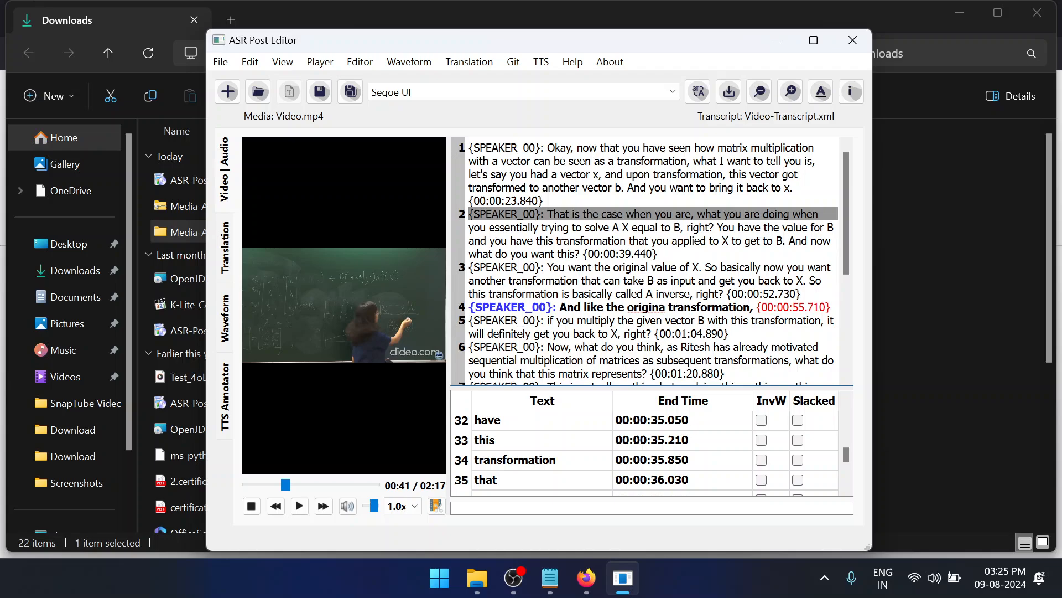
{"action": "left_click", "coordinate": [603, 281]}
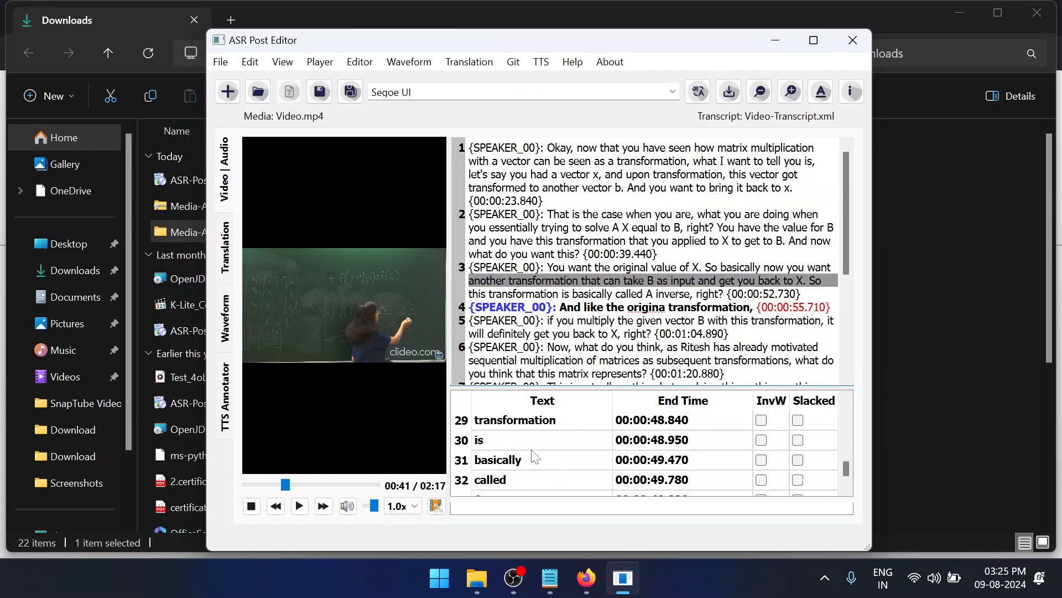
{"action": "scroll", "coordinate": [535, 456], "scroll_direction": "up", "scroll_amount": 10}
{"action": "scroll", "coordinate": [535, 456], "scroll_direction": "up", "scroll_amount": 1}
{"action": "scroll", "coordinate": [535, 457], "scroll_direction": "down", "scroll_amount": 3}
{"action": "scroll", "coordinate": [534, 457], "scroll_direction": "up", "scroll_amount": 3}
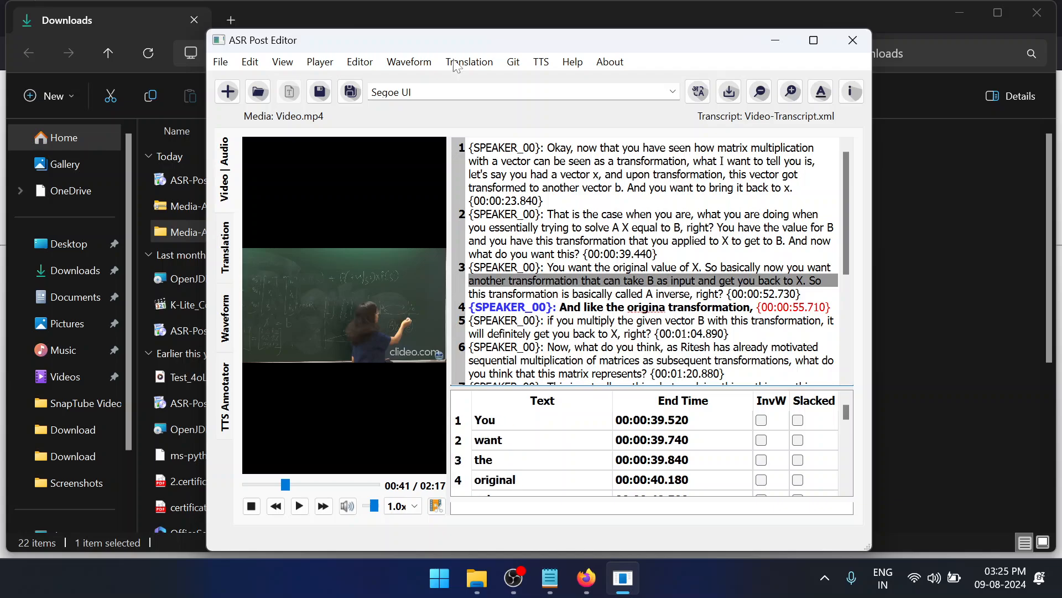
{"action": "left_click", "coordinate": [360, 63]}
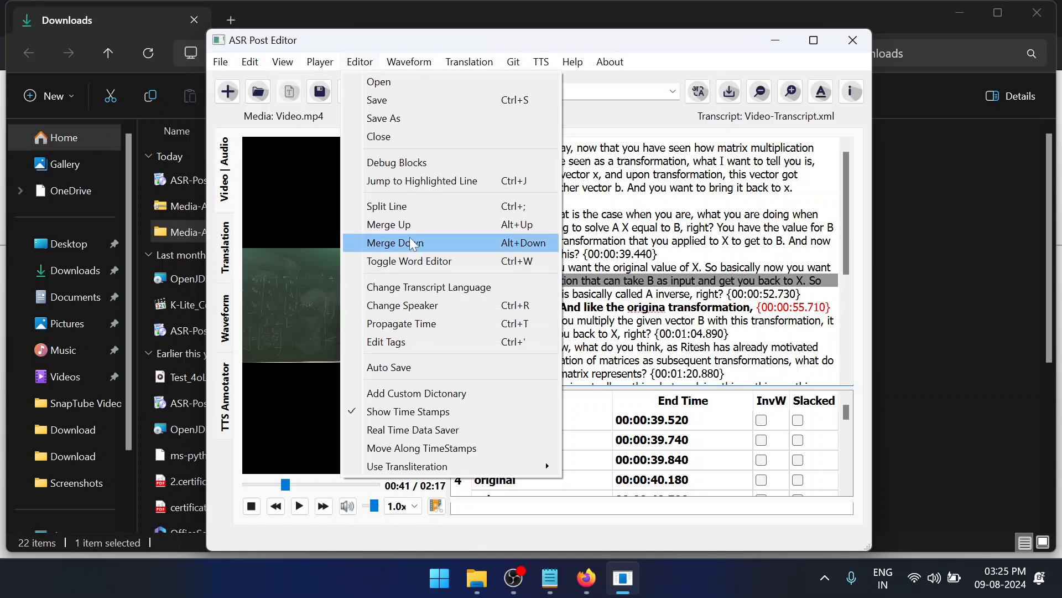
{"action": "left_click", "coordinate": [408, 342]}
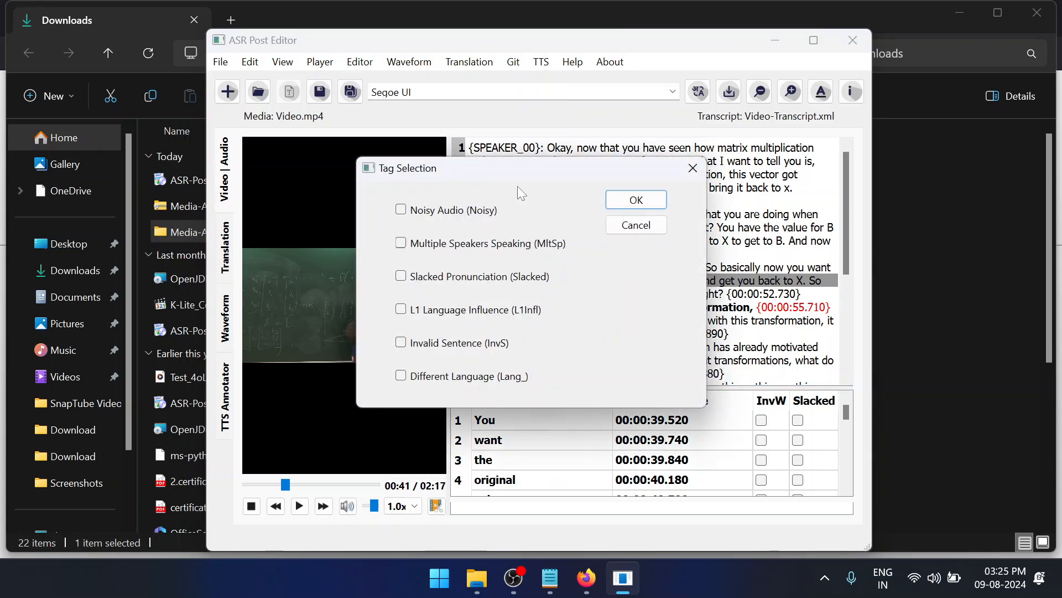
{"action": "left_click_drag", "start_coordinate": [507, 164], "coordinate": [273, 139]}
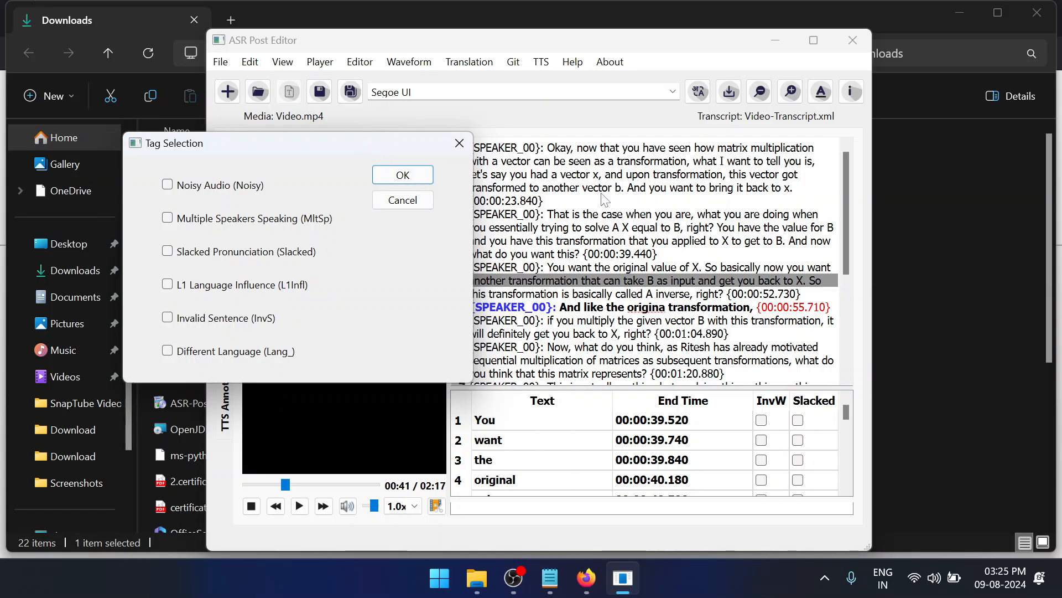
{"action": "left_click", "coordinate": [611, 228]}
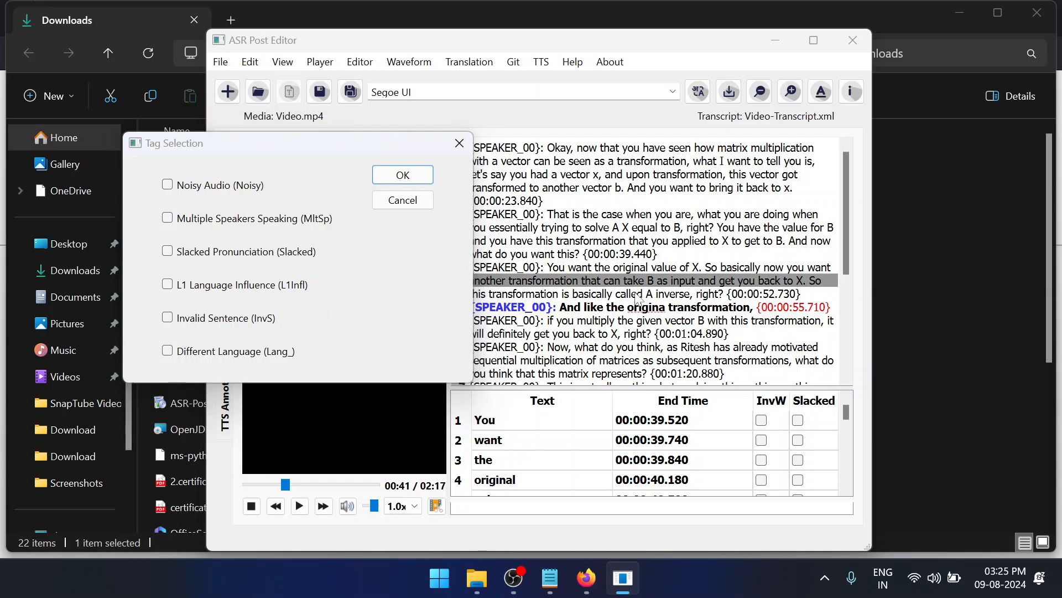
{"action": "left_click", "coordinate": [409, 178]}
Tag transcript line 2 as Noisy Audio (Noisy), leaving the Different Language tag off
{"action": "left_click", "coordinate": [560, 214]}
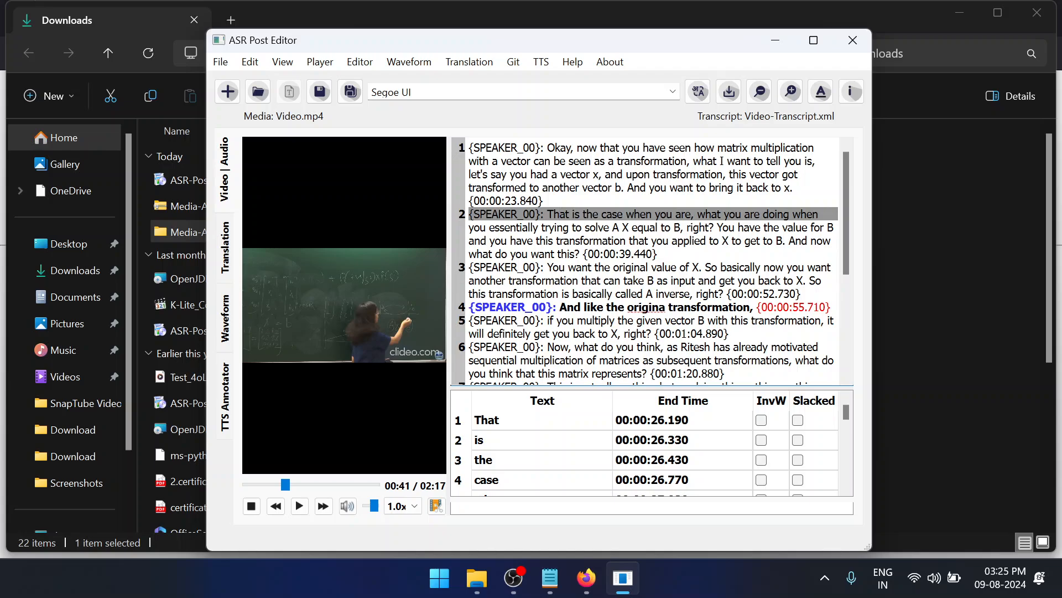
{"action": "left_click", "coordinate": [359, 62]}
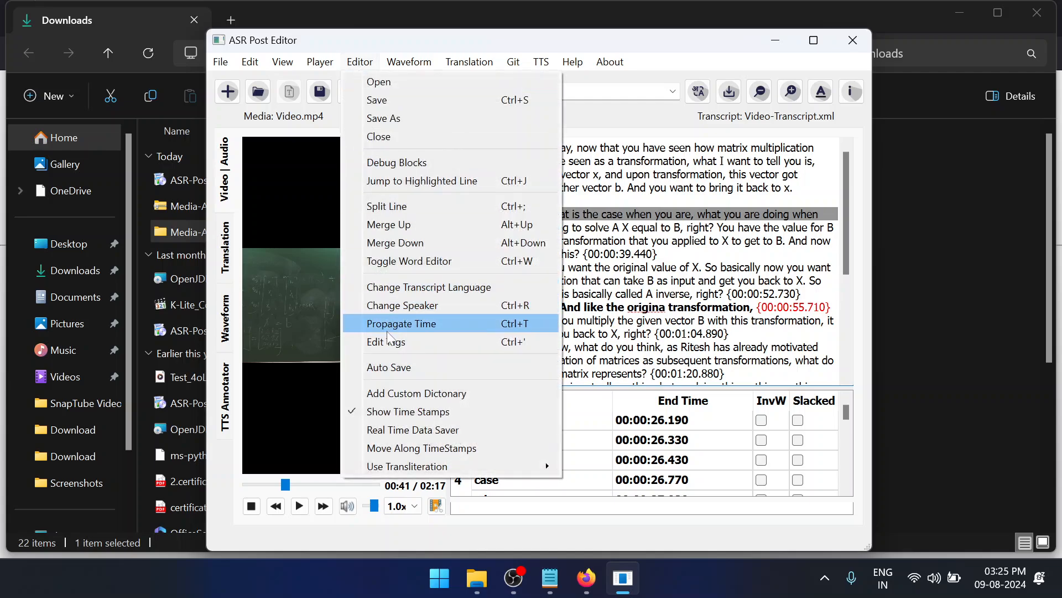
{"action": "left_click", "coordinate": [386, 342]}
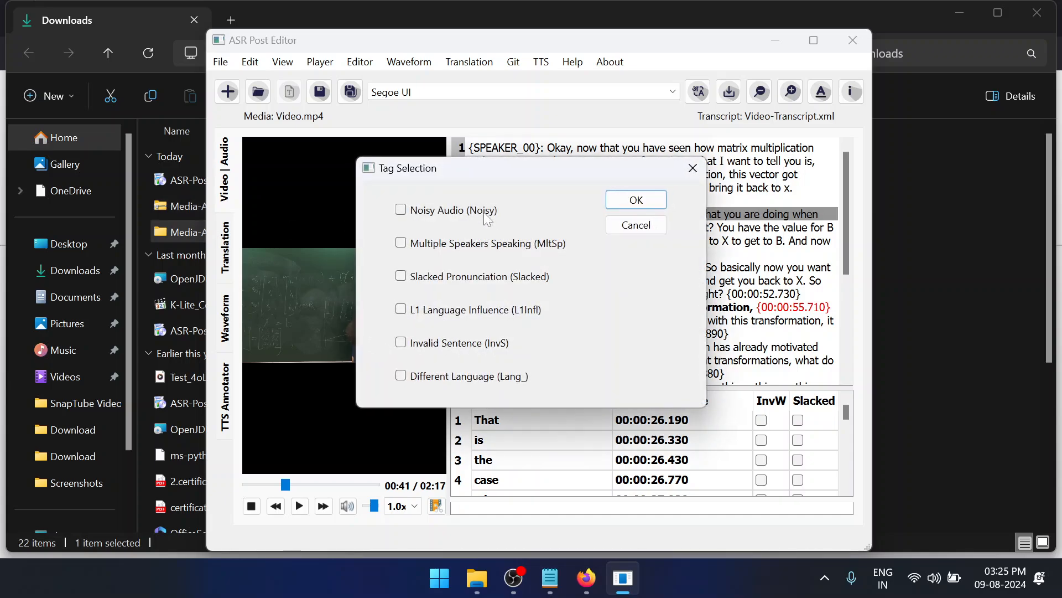
{"action": "left_click_drag", "start_coordinate": [493, 161], "coordinate": [179, 156]}
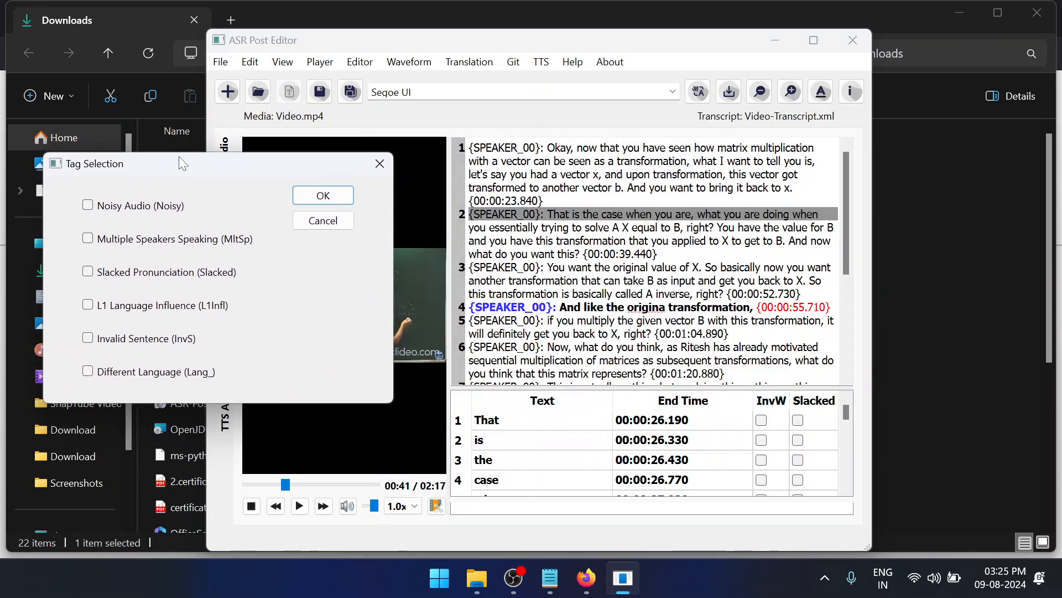
{"action": "left_click", "coordinate": [90, 206]}
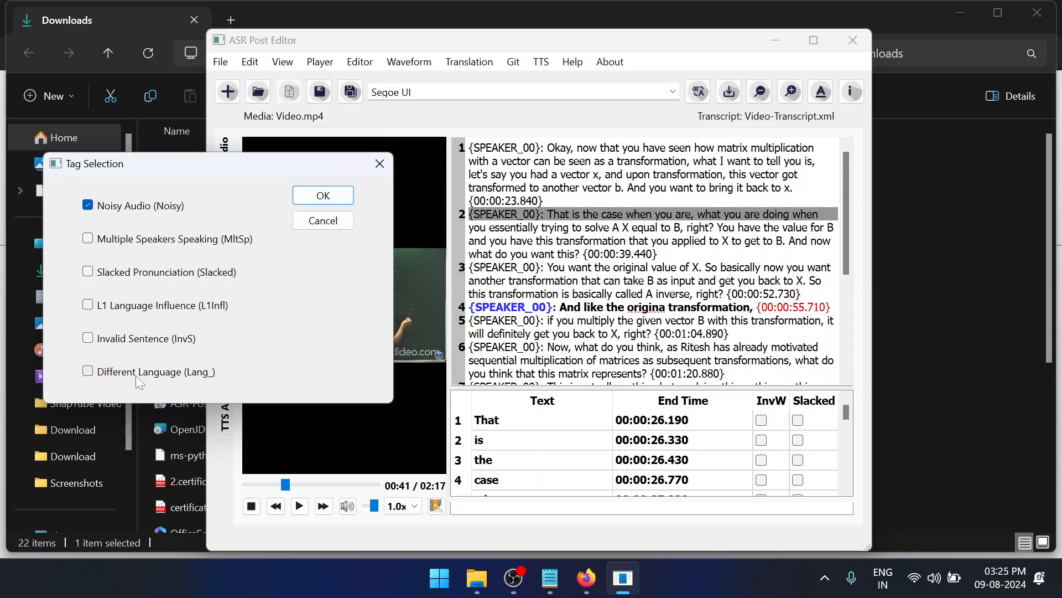
{"action": "left_click", "coordinate": [110, 377]}
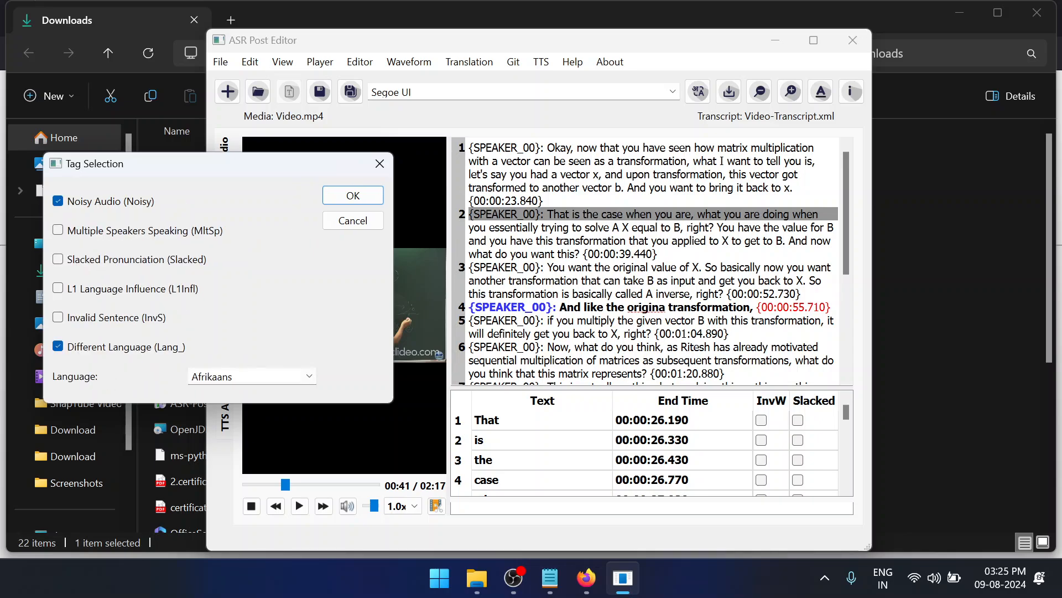
{"action": "left_click", "coordinate": [58, 346]}
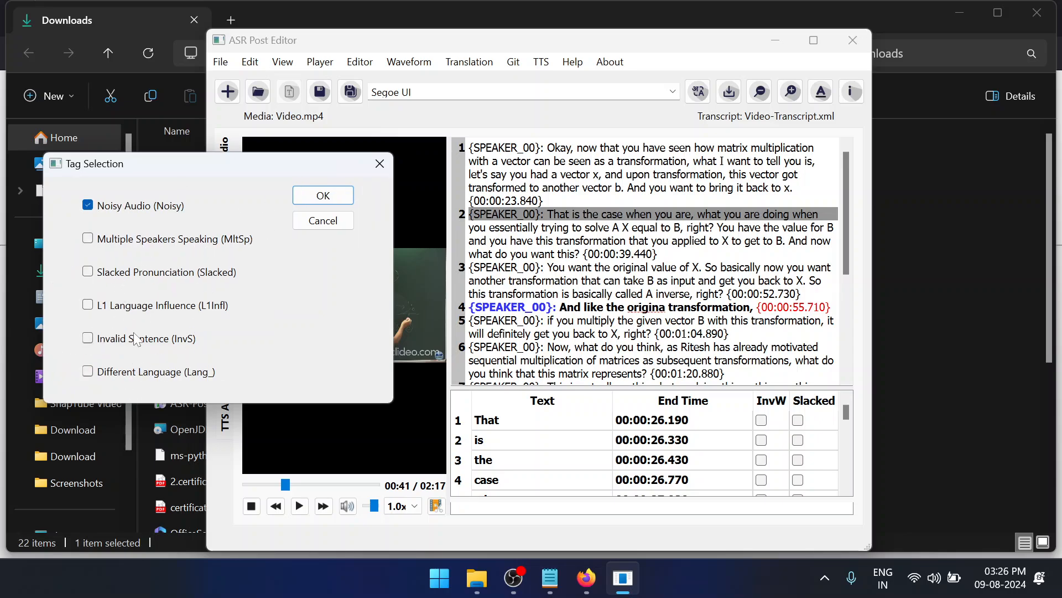
{"action": "left_click", "coordinate": [325, 197]}
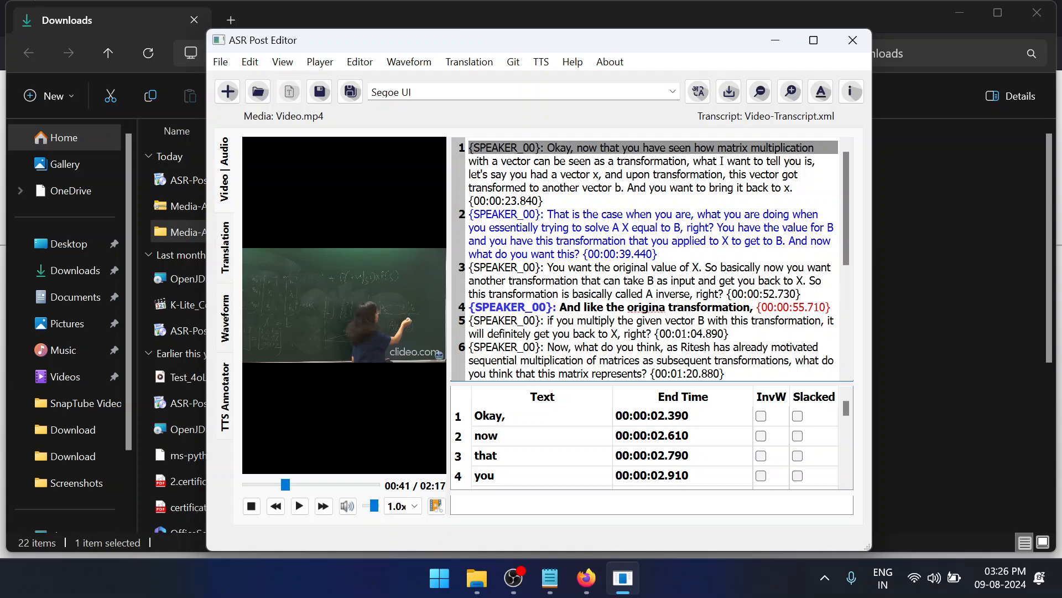
Place the cursor in transcript line 6 and run Debug Blocks
{"action": "left_click", "coordinate": [654, 347]}
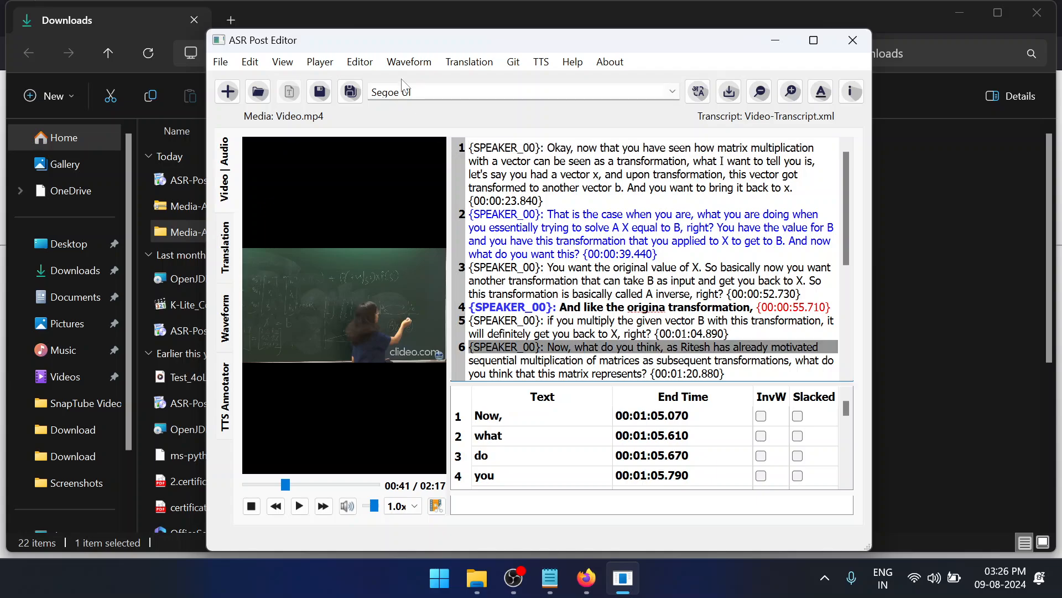
{"action": "left_click", "coordinate": [374, 66]}
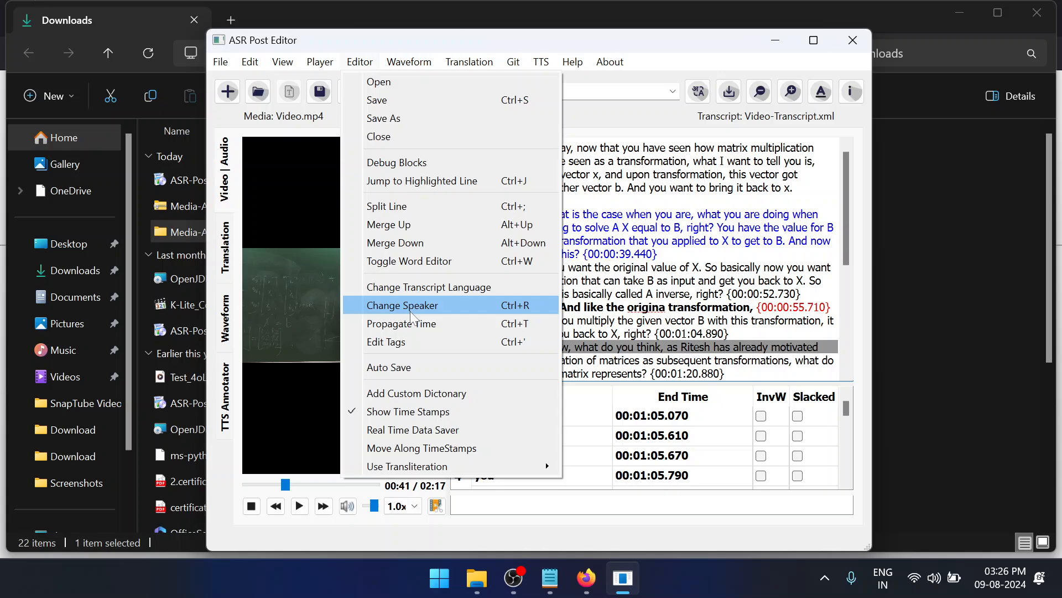
{"action": "left_click", "coordinate": [426, 164]}
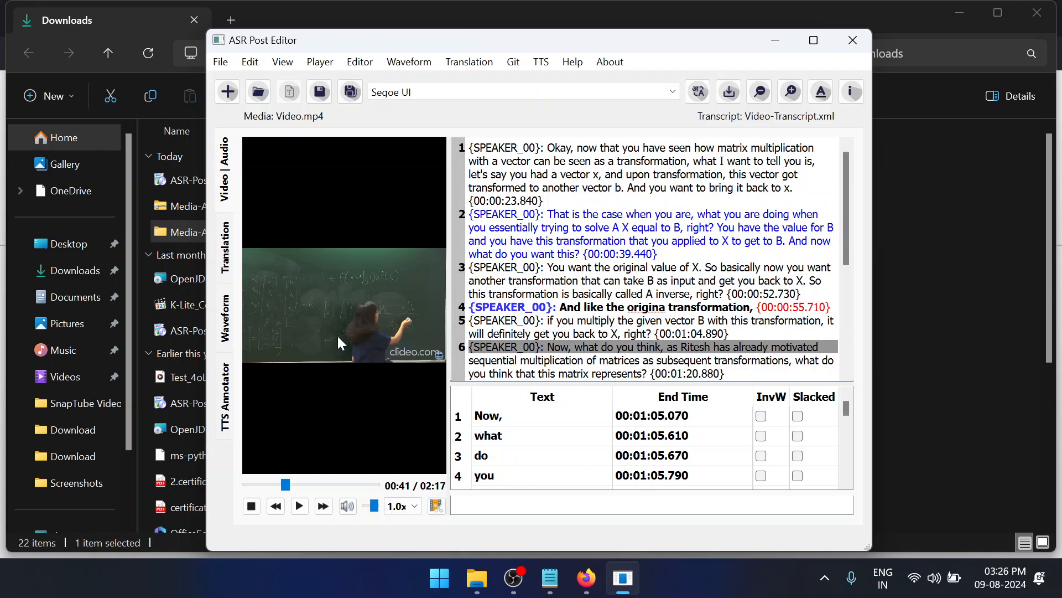
Hide the time stamps in the transcript and show them again
{"action": "left_click", "coordinate": [358, 63]}
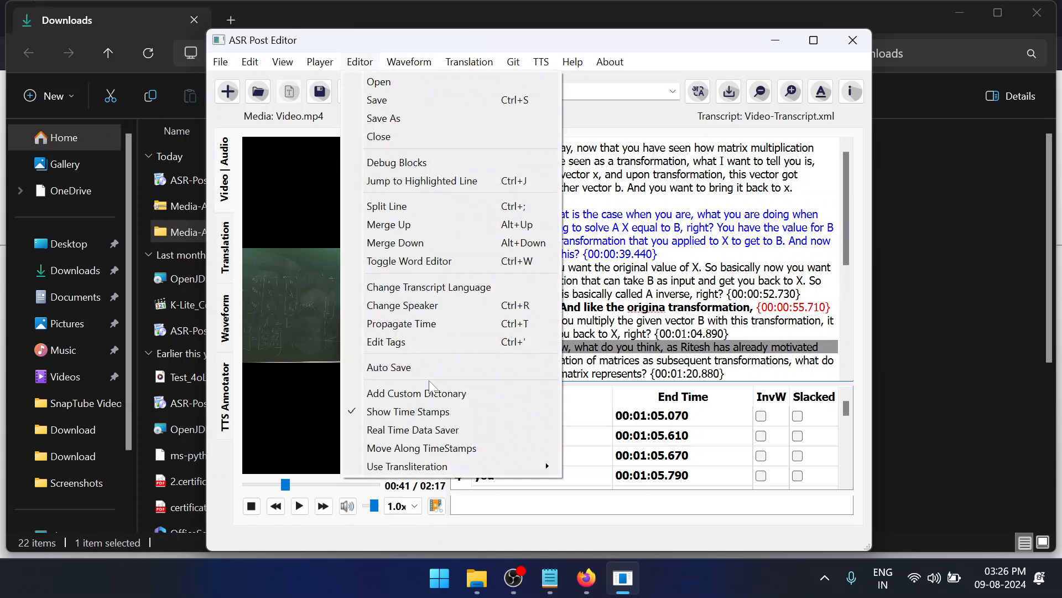
{"action": "left_click", "coordinate": [417, 419]}
{"action": "left_click", "coordinate": [352, 69]}
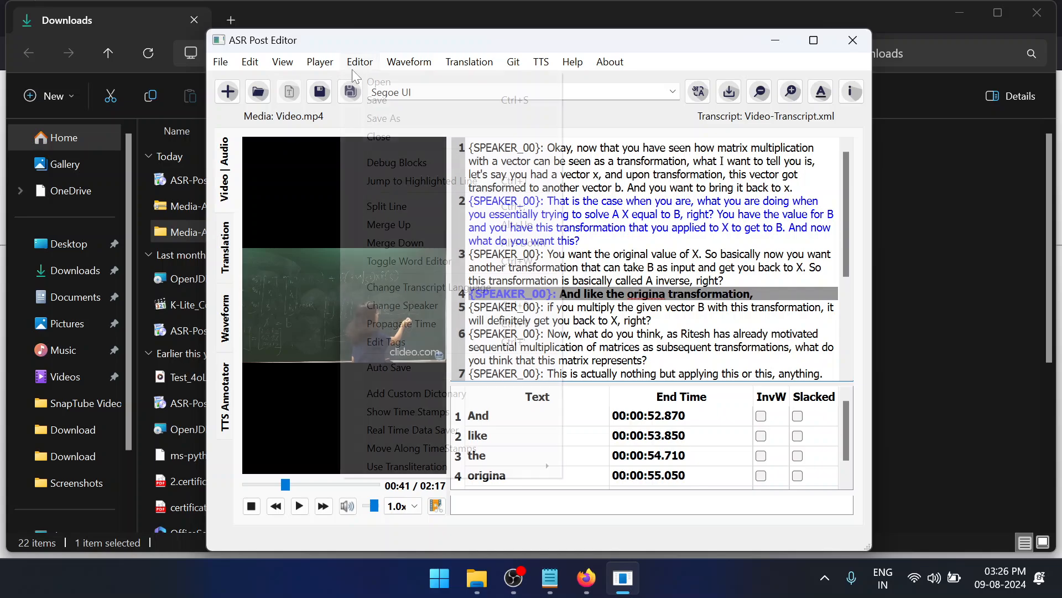
{"action": "left_click", "coordinate": [397, 410]}
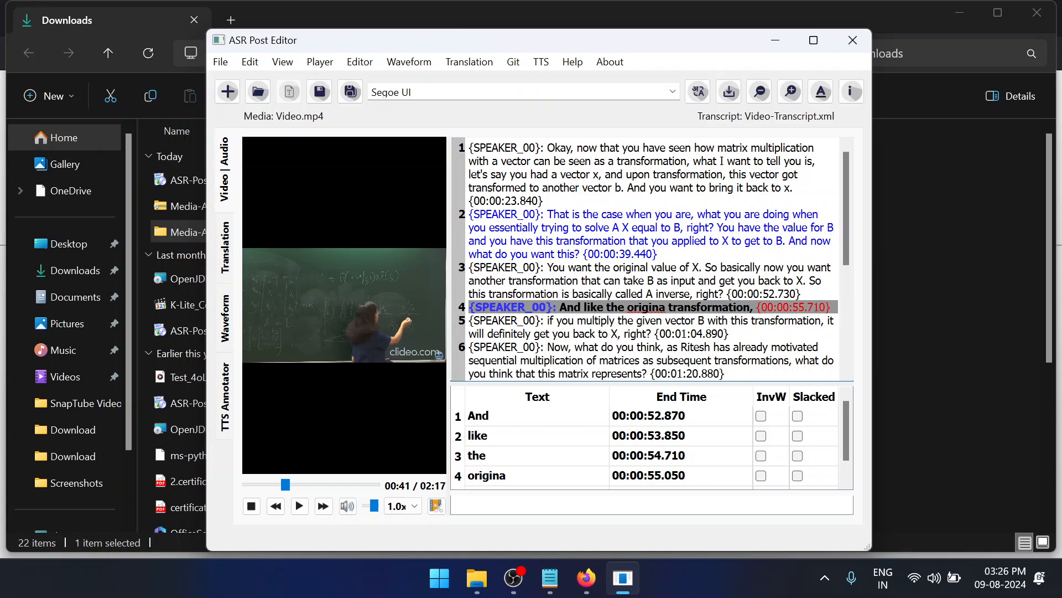
Hide the word editor below the transcript
{"action": "left_click", "coordinate": [360, 62]}
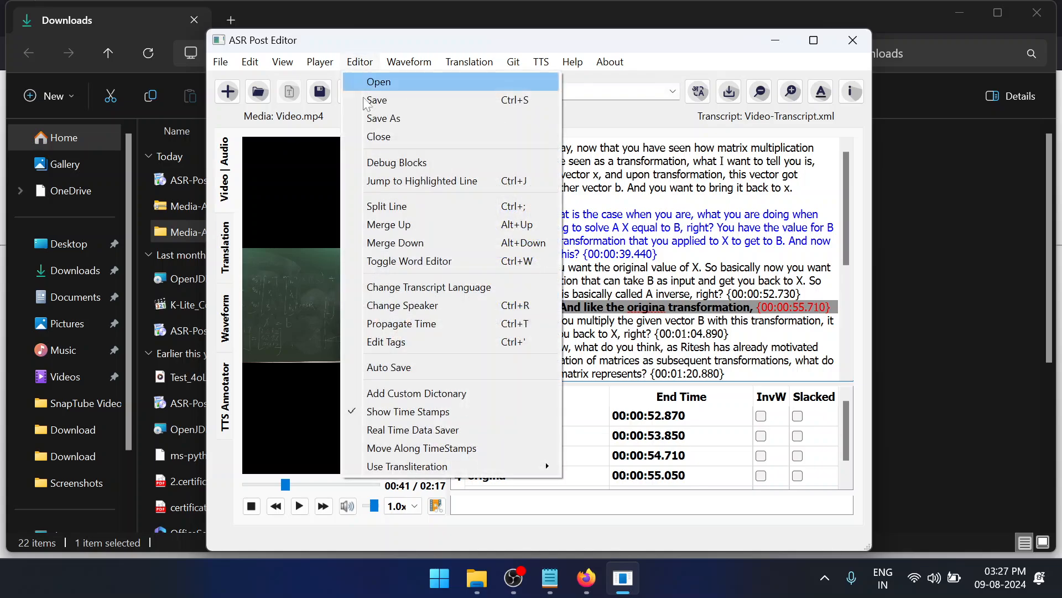
{"action": "left_click", "coordinate": [422, 261]}
{"action": "left_click", "coordinate": [320, 62]}
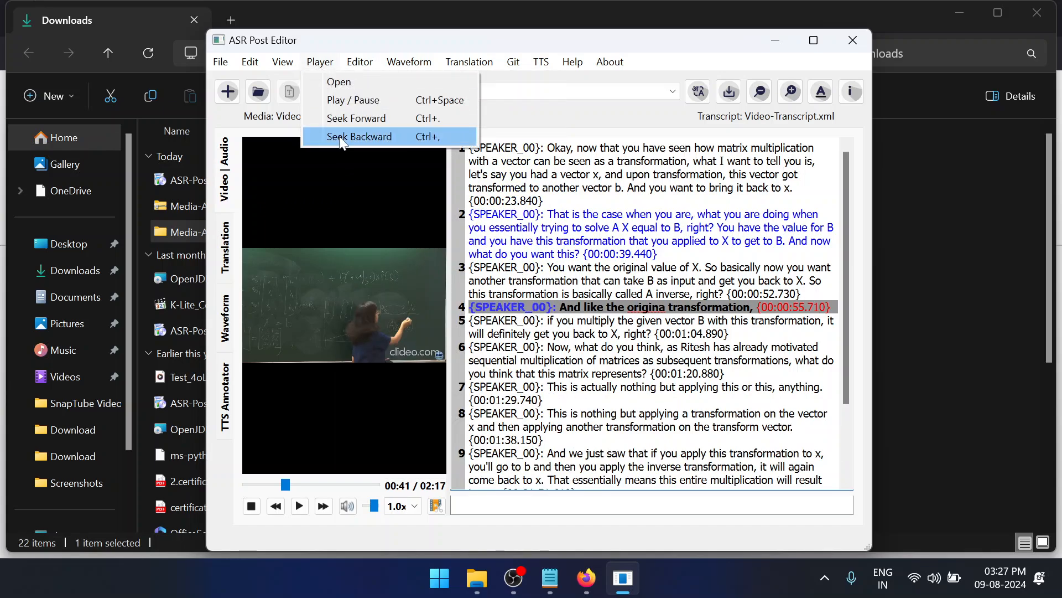
{"action": "mouse_move", "coordinate": [359, 61]}
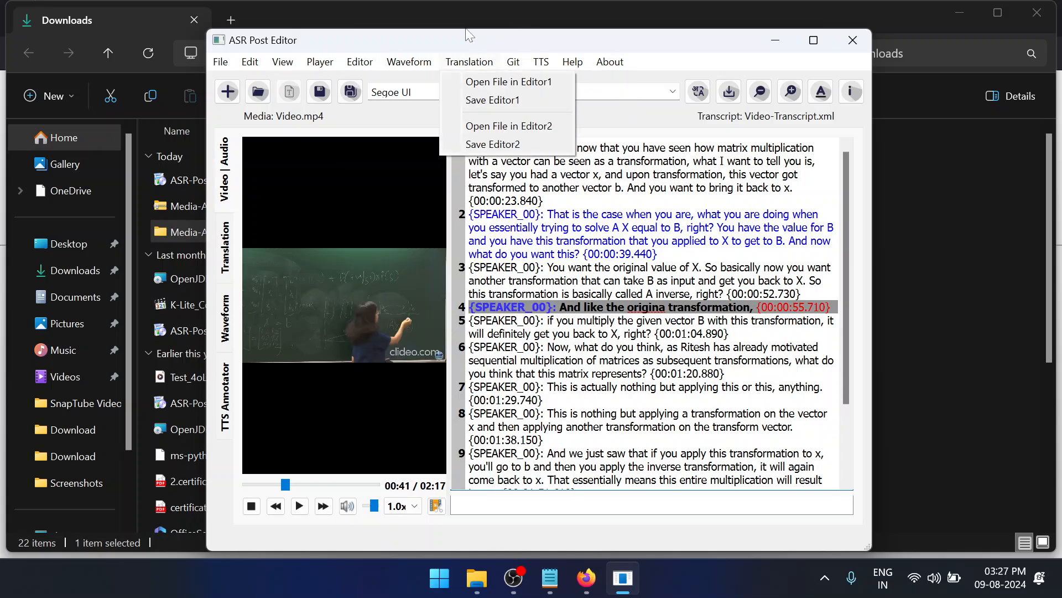
{"action": "mouse_move", "coordinate": [504, 65]}
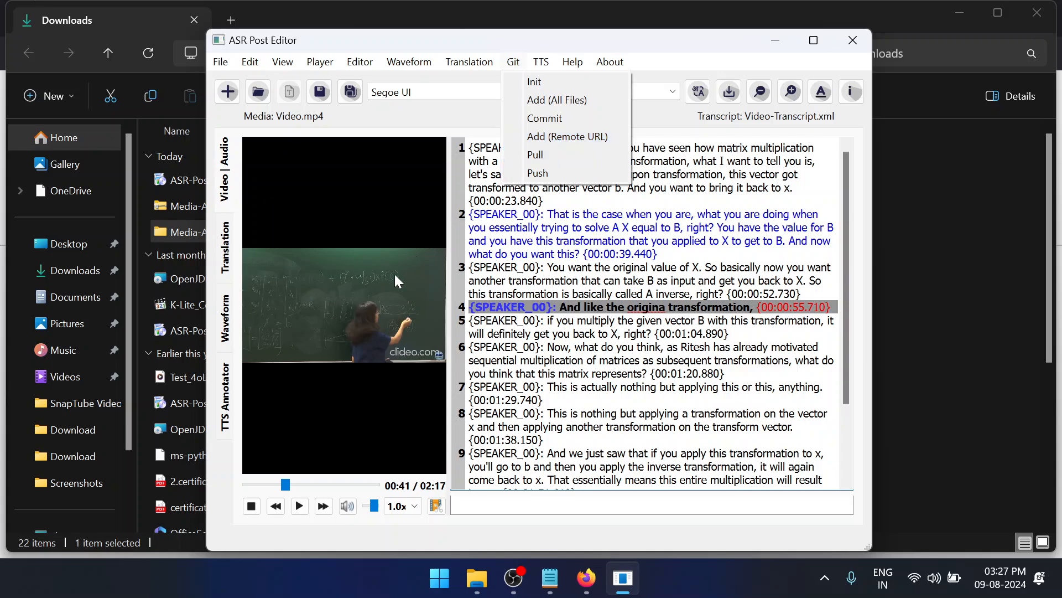
Search Windows for "asr", open the ASR Post Editor shortcut's target folder win64 and go into its vagyojaka-git folder
{"action": "left_click", "coordinate": [441, 583]}
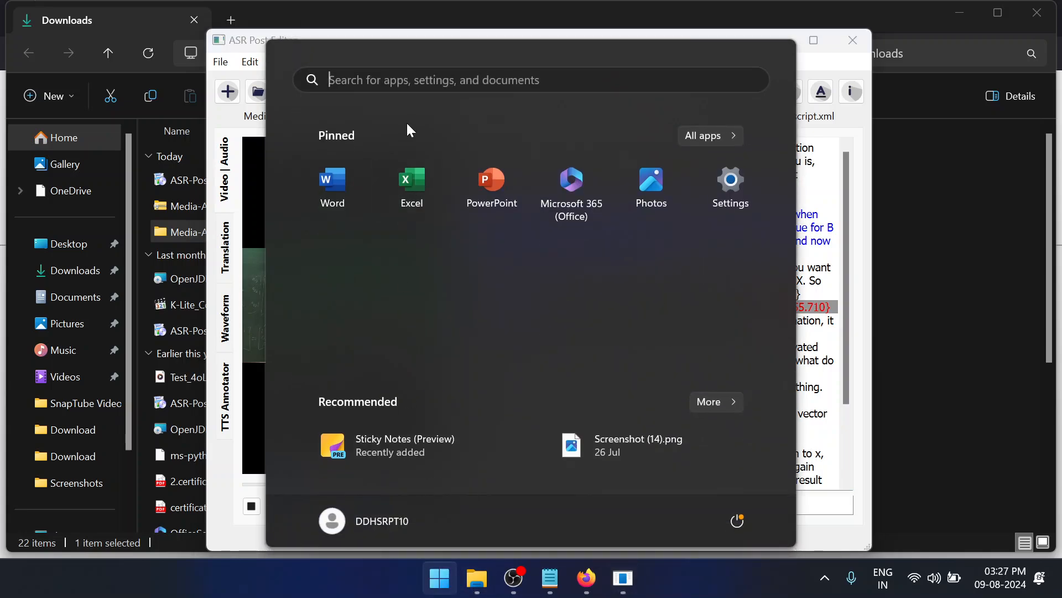
{"action": "type", "text": "asr"}
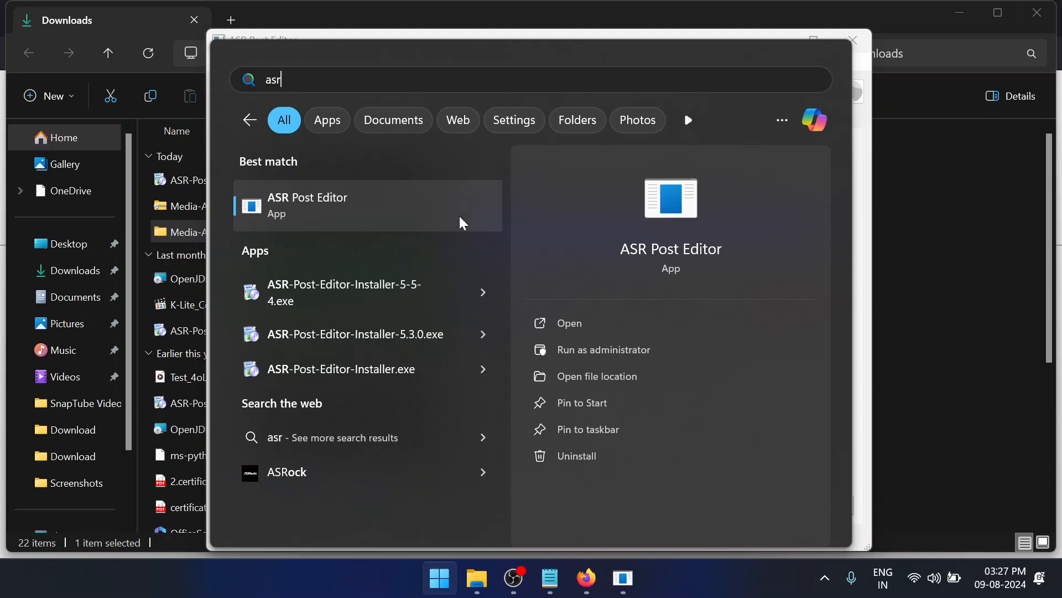
{"action": "left_click", "coordinate": [592, 382]}
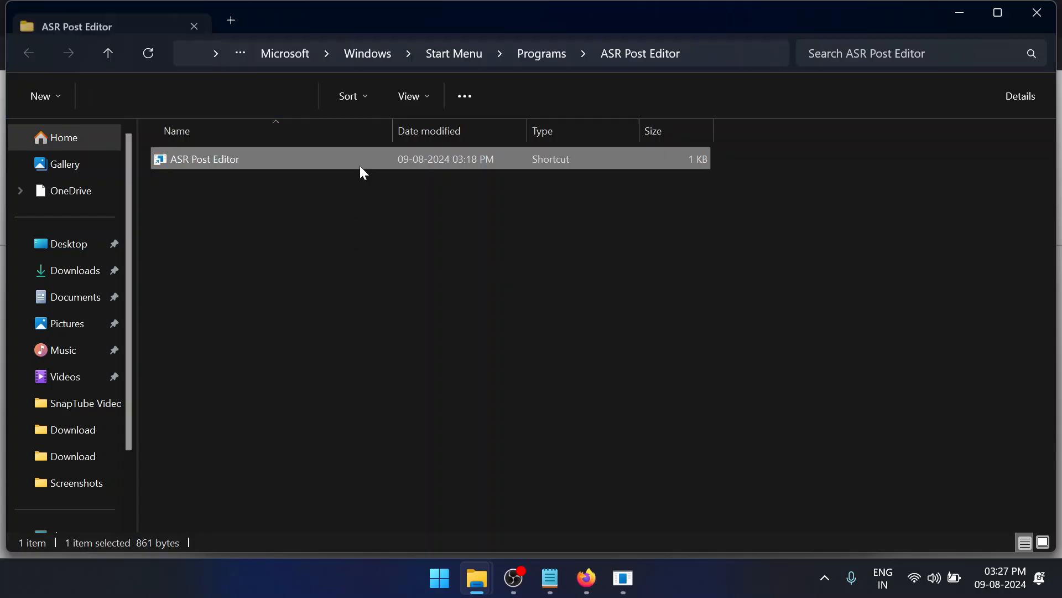
{"action": "right_click", "coordinate": [361, 159]}
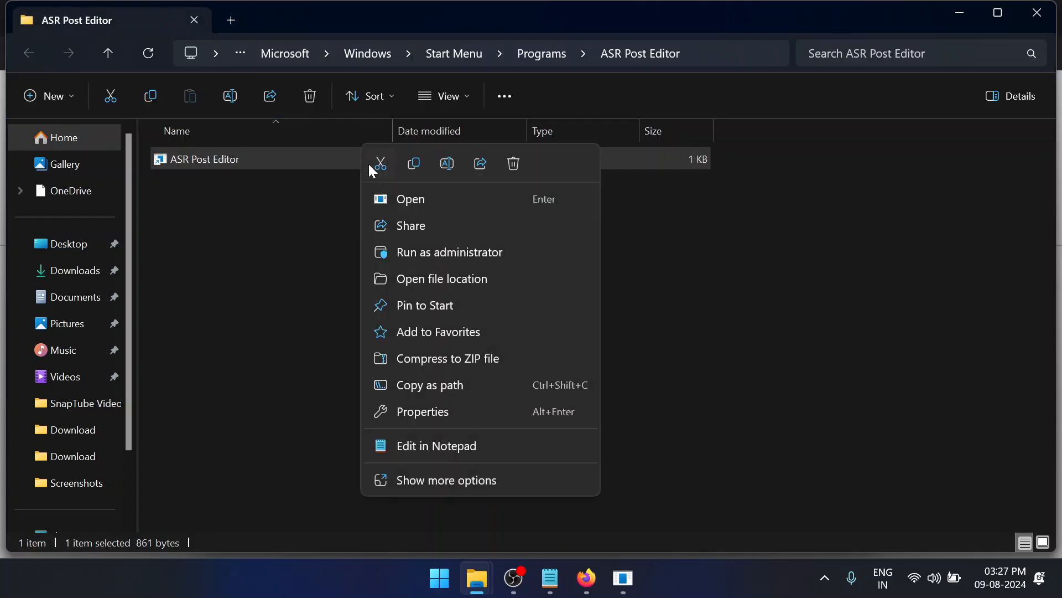
{"action": "left_click", "coordinate": [407, 280]}
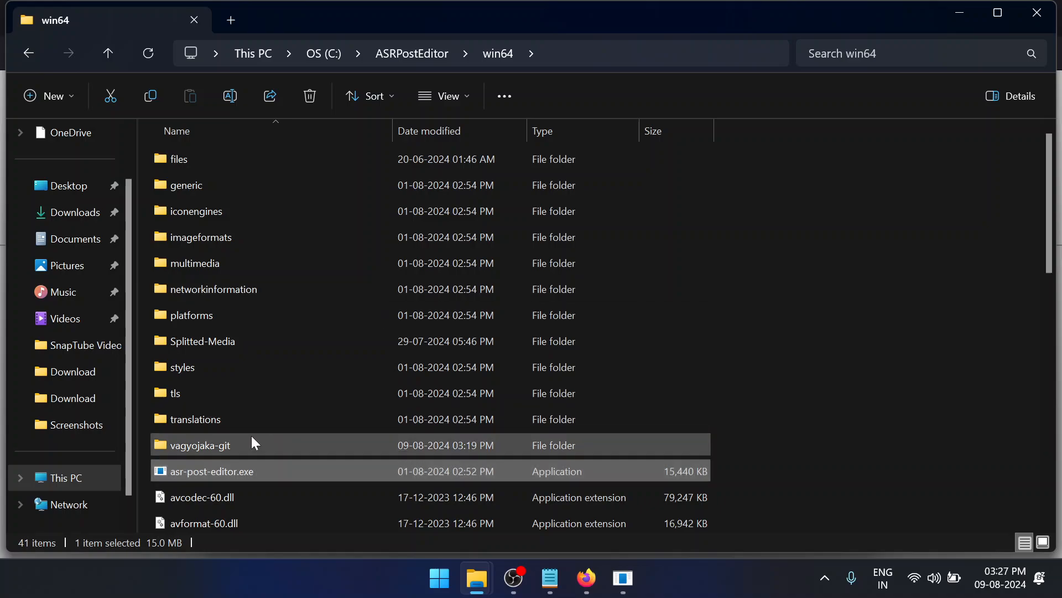
{"action": "double_click", "coordinate": [251, 440]}
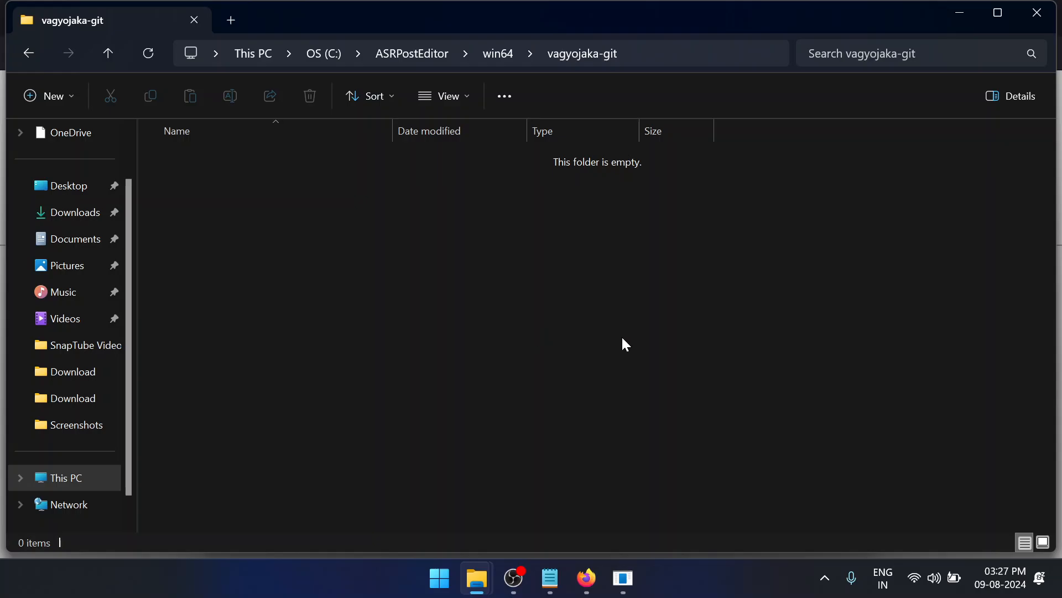
Switch back to ASR Post Editor and run Git Init
{"action": "left_click", "coordinate": [623, 577]}
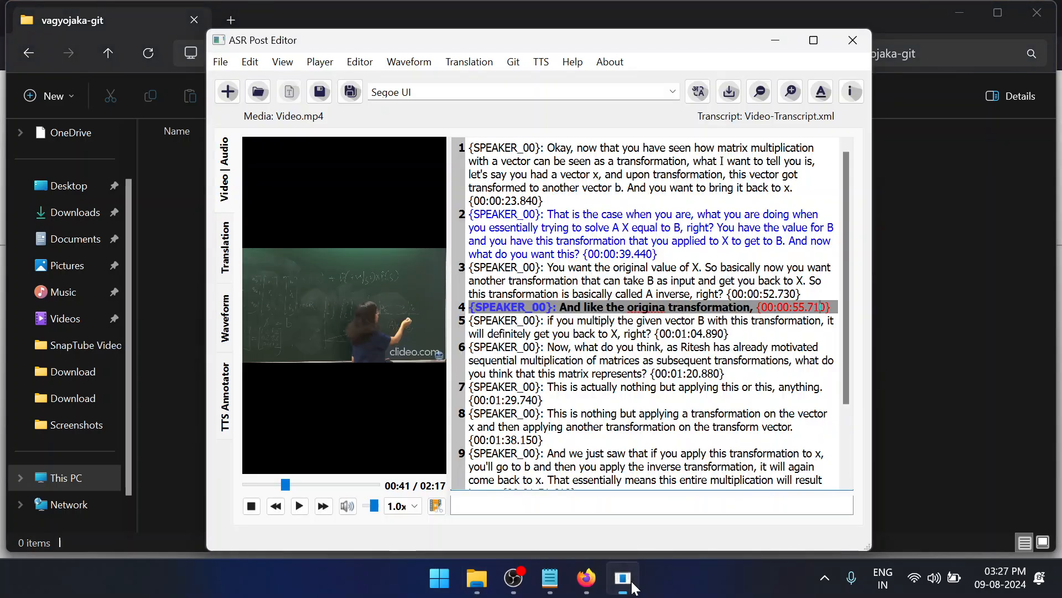
{"action": "left_click", "coordinate": [514, 61]}
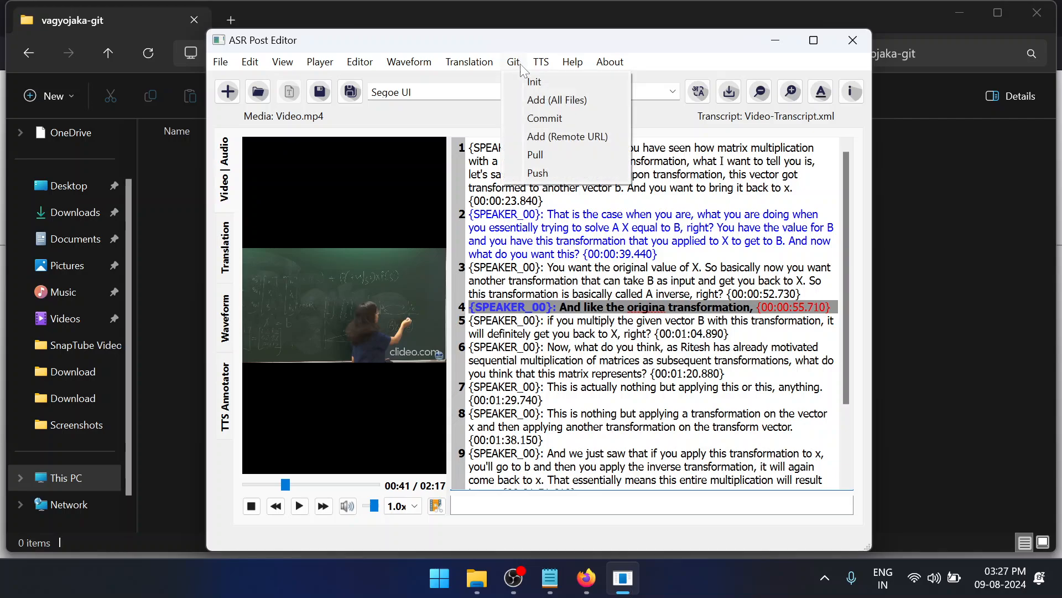
{"action": "left_click", "coordinate": [528, 85]}
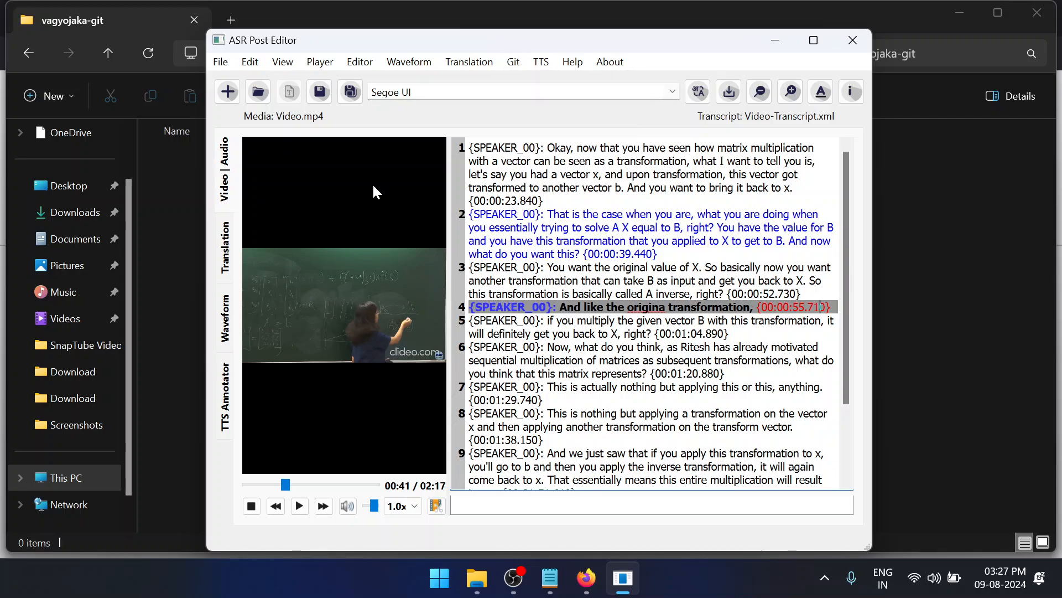
Check the vagyojaka-git folder, look into Splitted-Media in the win64 folder and close that File Explorer window
{"action": "left_click", "coordinate": [945, 191]}
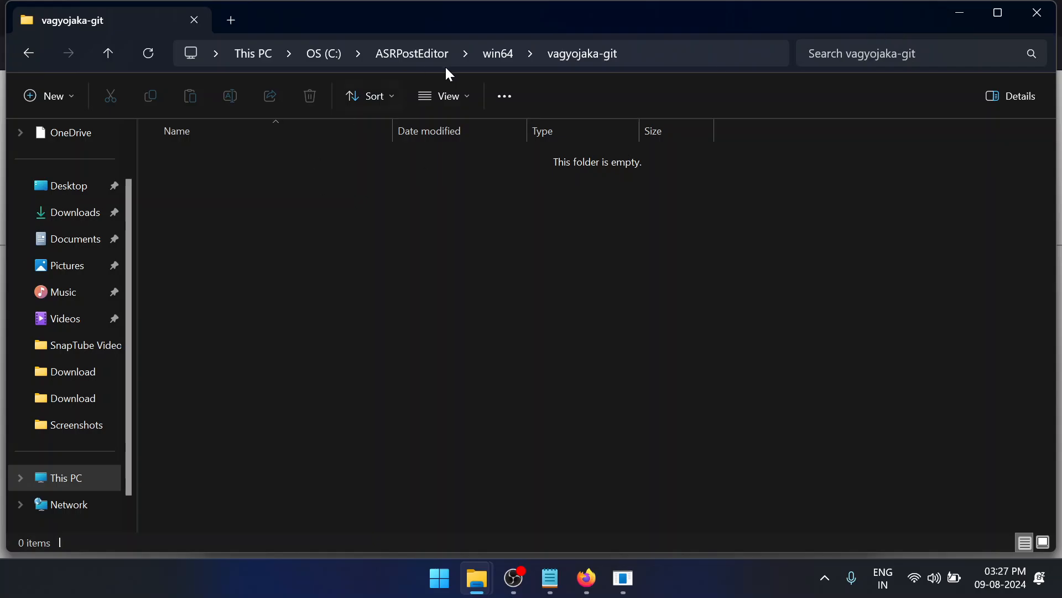
{"action": "left_click", "coordinate": [505, 58]}
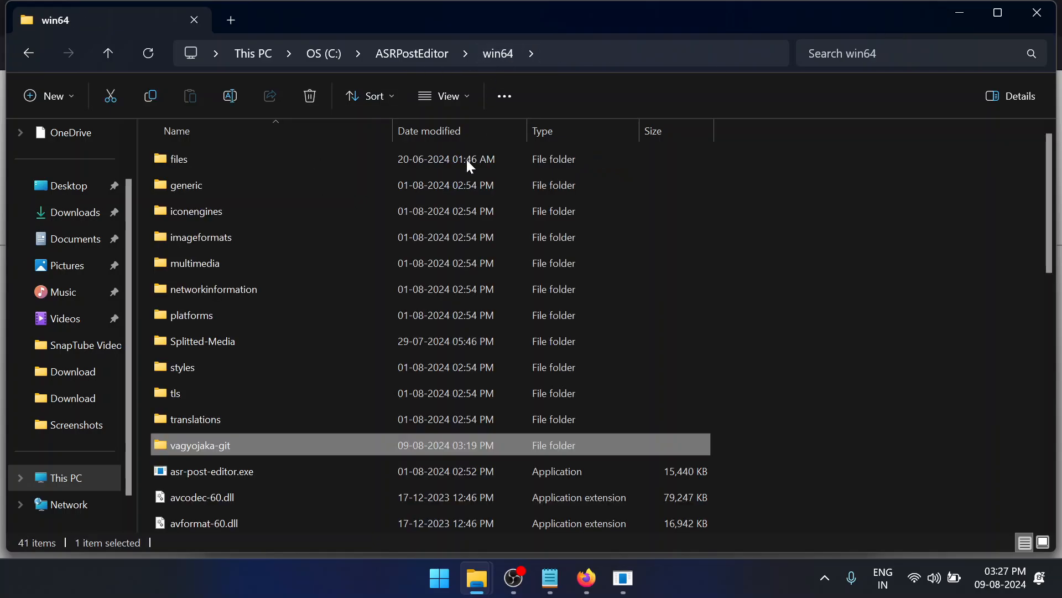
{"action": "double_click", "coordinate": [606, 339]}
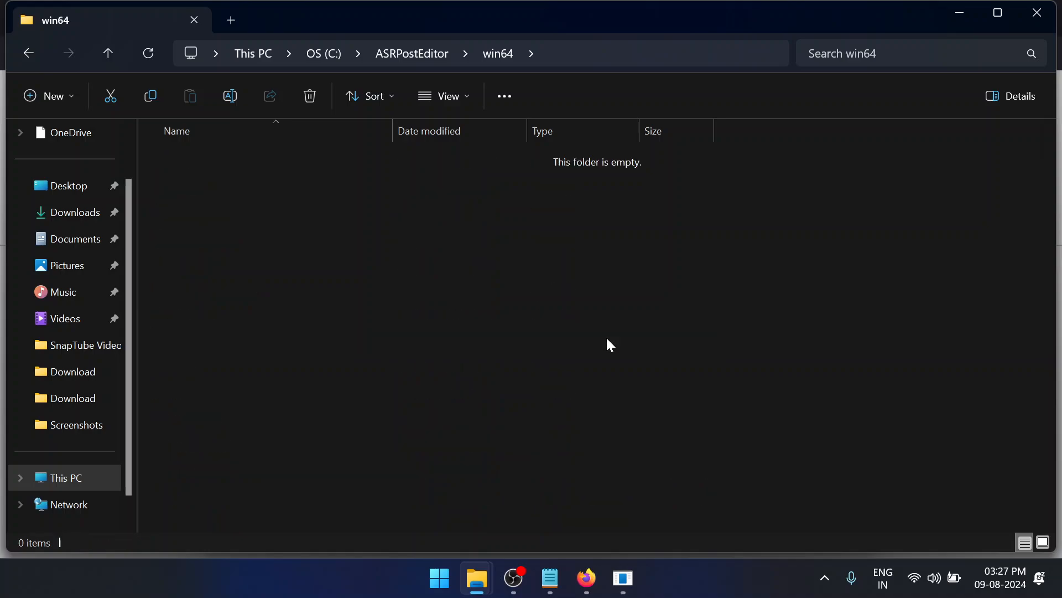
{"action": "left_click", "coordinate": [1039, 14]}
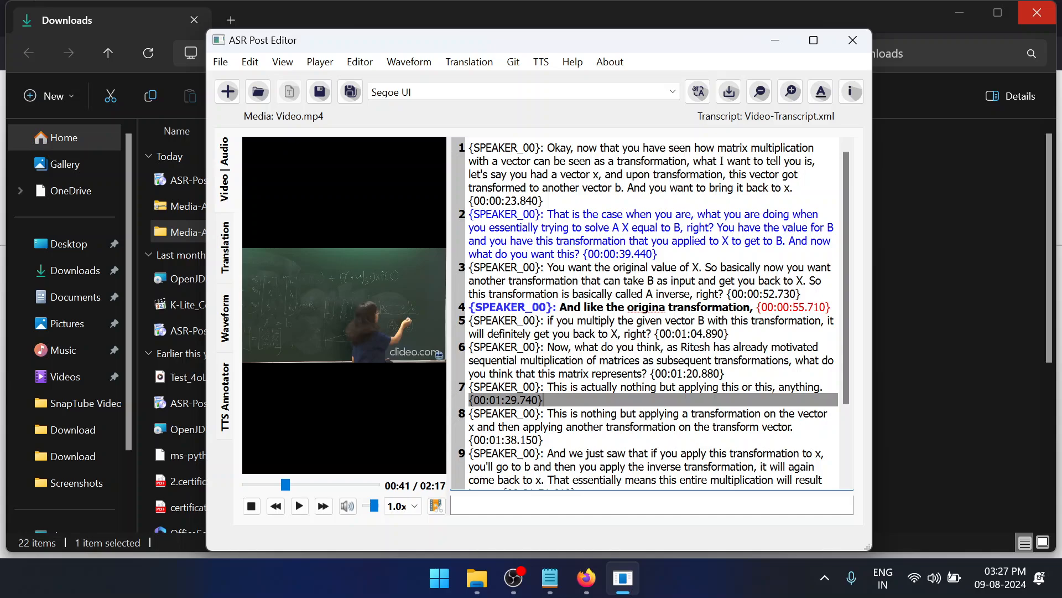
Look over the Git and Translation commands and the Waveform and Translation views, ending in the Video | Audio view
{"action": "left_click", "coordinate": [513, 62]}
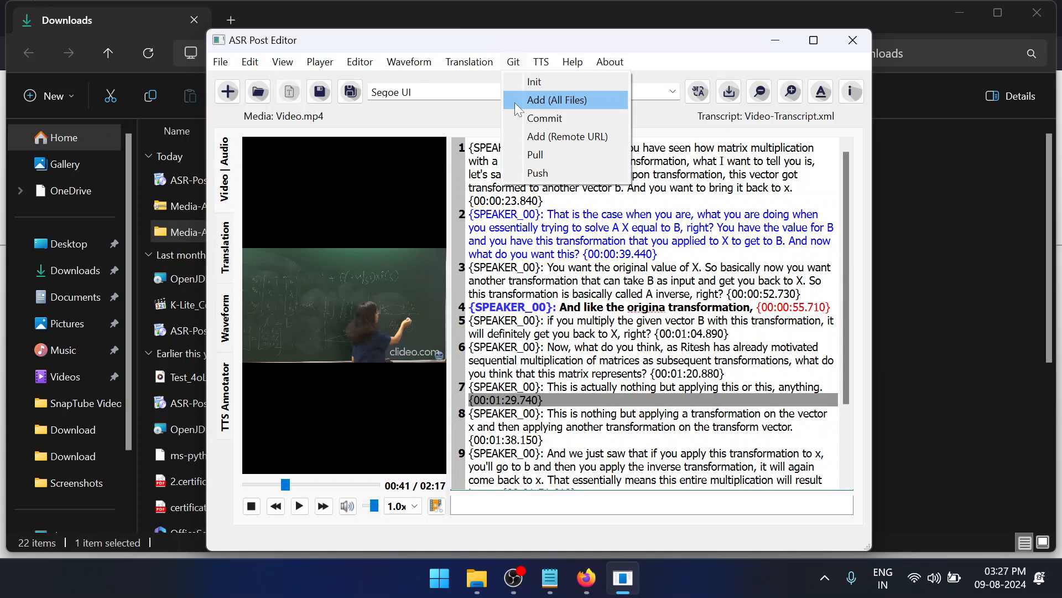
{"action": "left_click", "coordinate": [469, 62]}
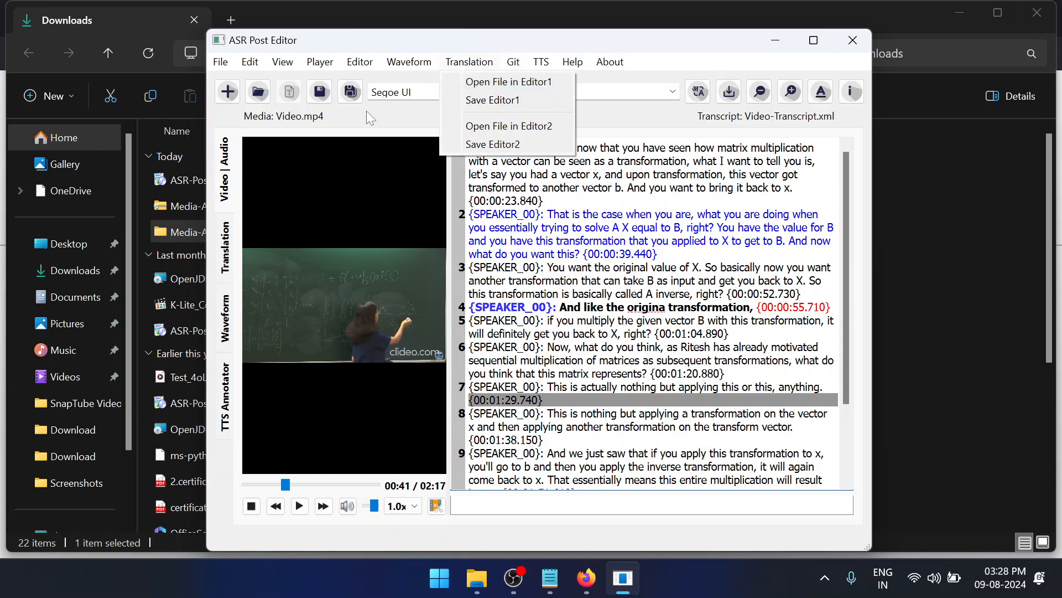
{"action": "left_click", "coordinate": [226, 330]}
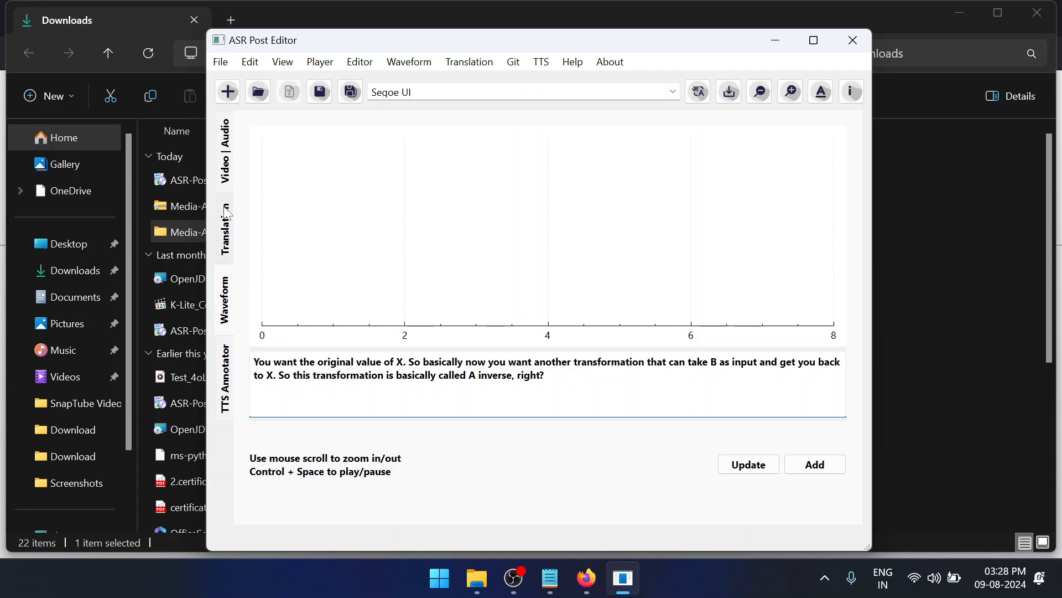
{"action": "left_click", "coordinate": [224, 163]}
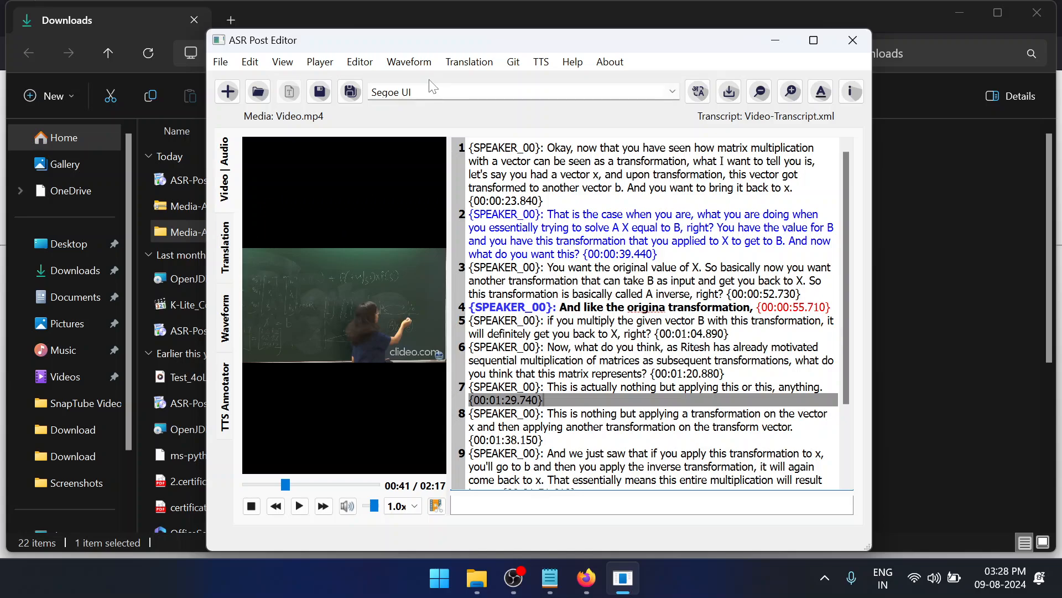
{"action": "left_click", "coordinate": [469, 62]}
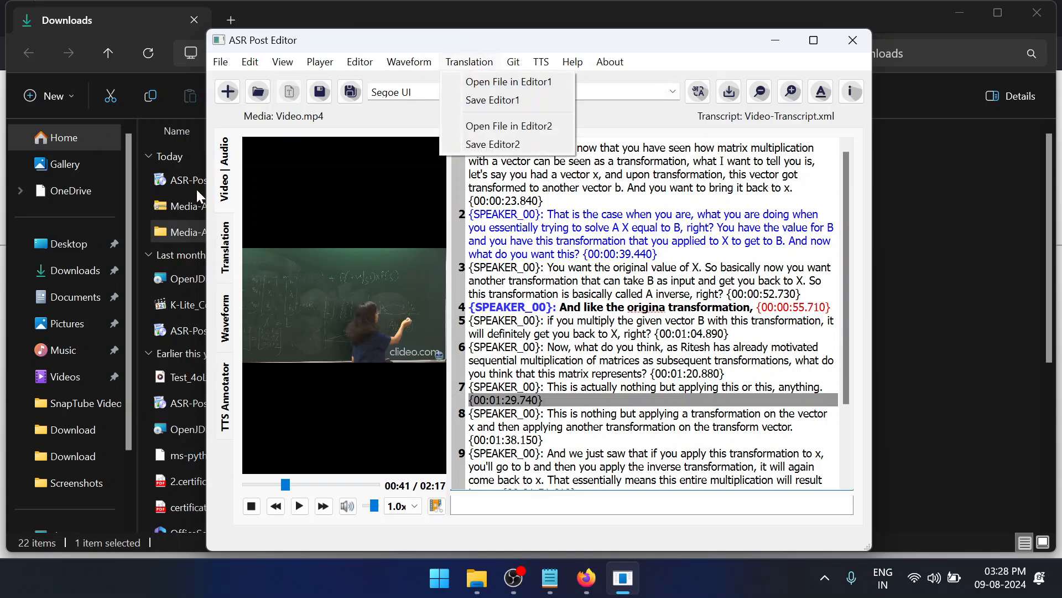
{"action": "left_click", "coordinate": [223, 238]}
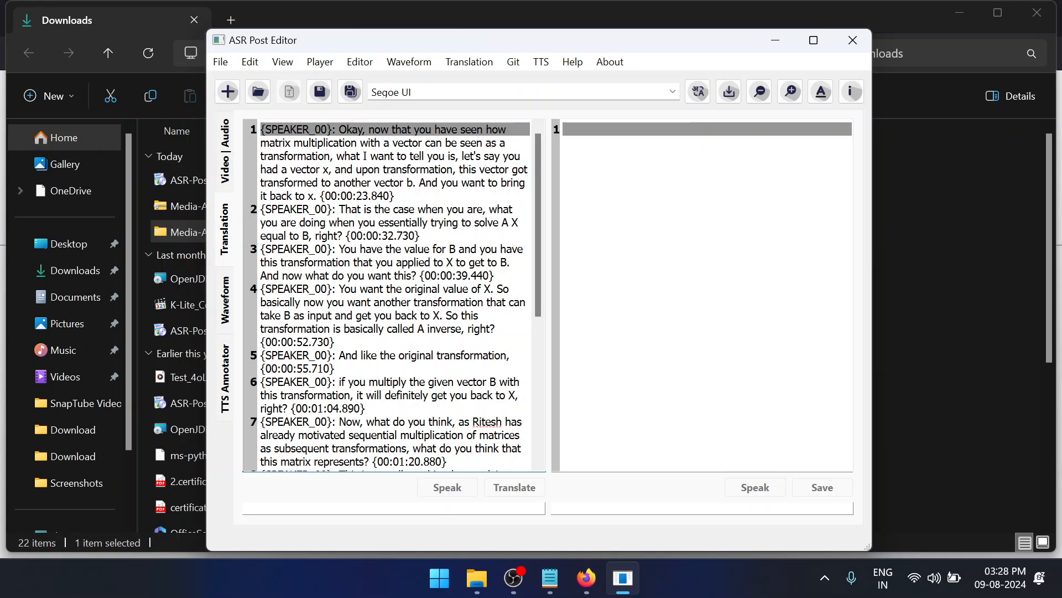
{"action": "left_click", "coordinate": [231, 166]}
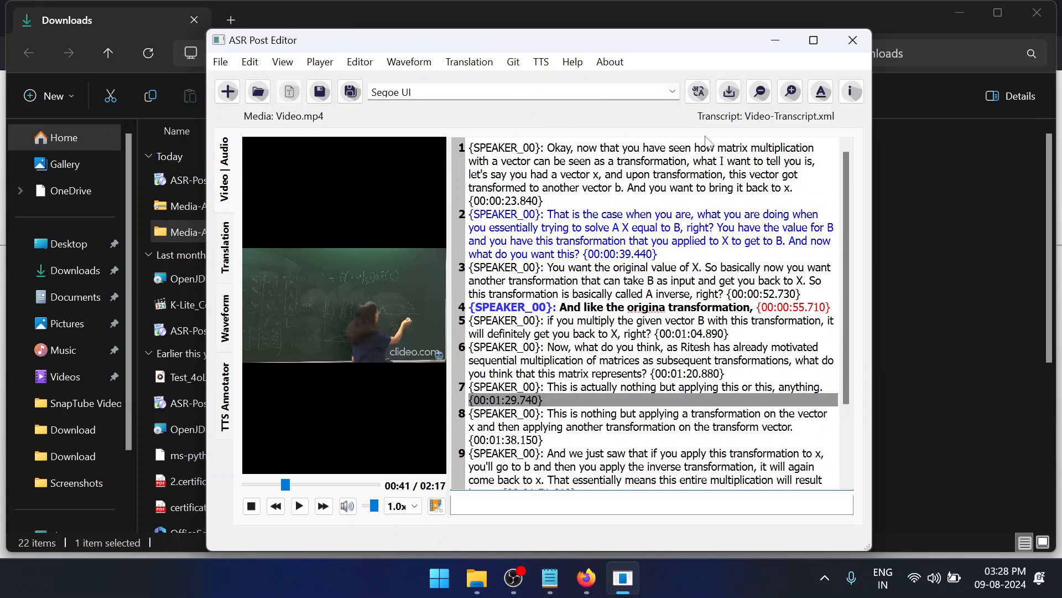
Maximize the ASR Post Editor window and enlarge the transcript text by two zoom steps
{"action": "left_click", "coordinate": [814, 40]}
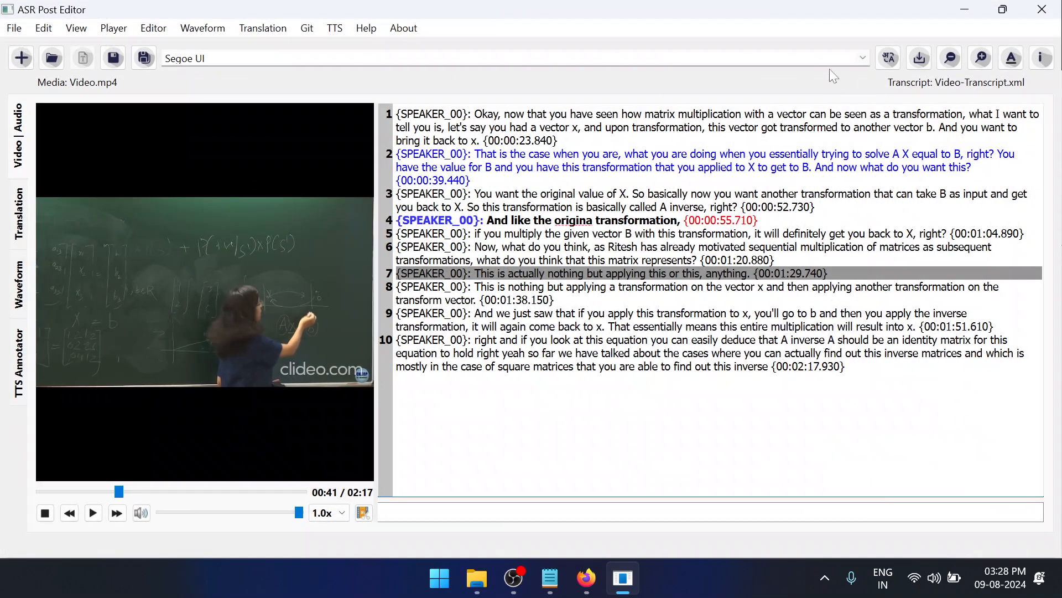
{"action": "left_click", "coordinate": [981, 59]}
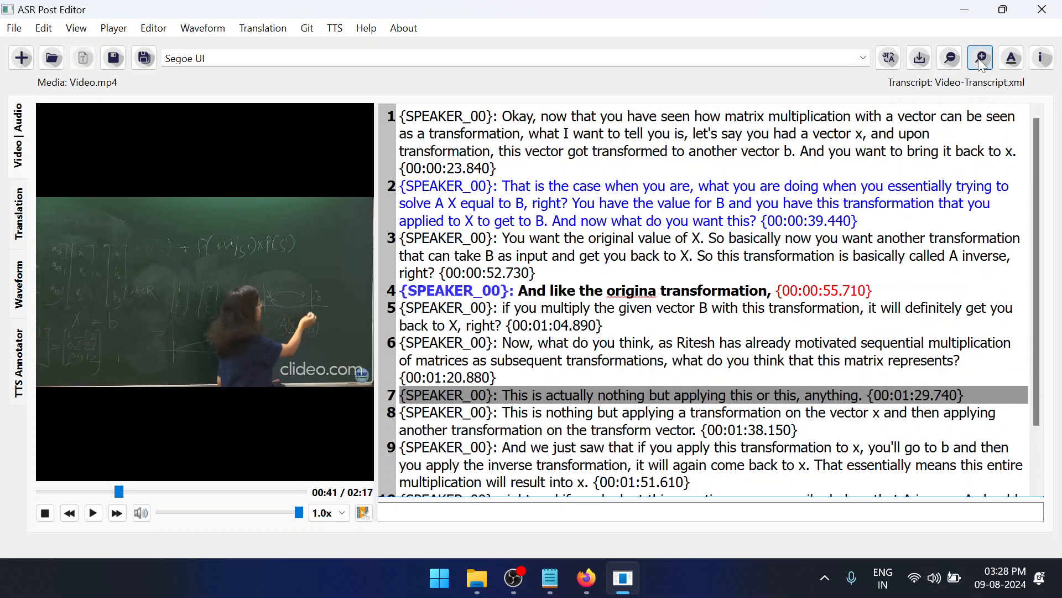
{"action": "left_click", "coordinate": [982, 61]}
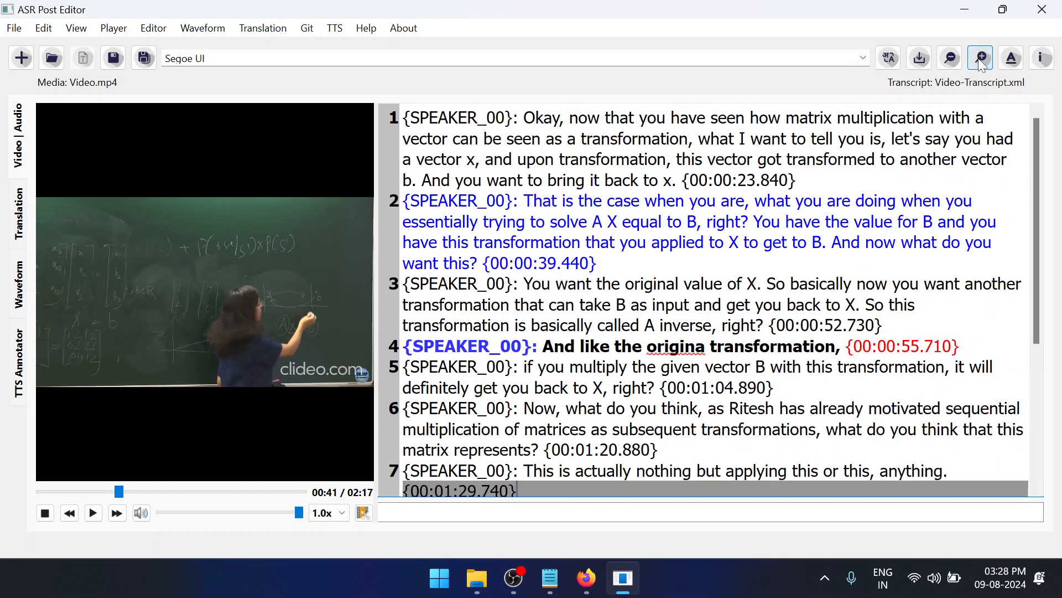
Try the font list, reduce the transcript text by two zoom steps and enlarge it again by two
{"action": "left_click", "coordinate": [864, 59]}
{"action": "left_click", "coordinate": [866, 59]}
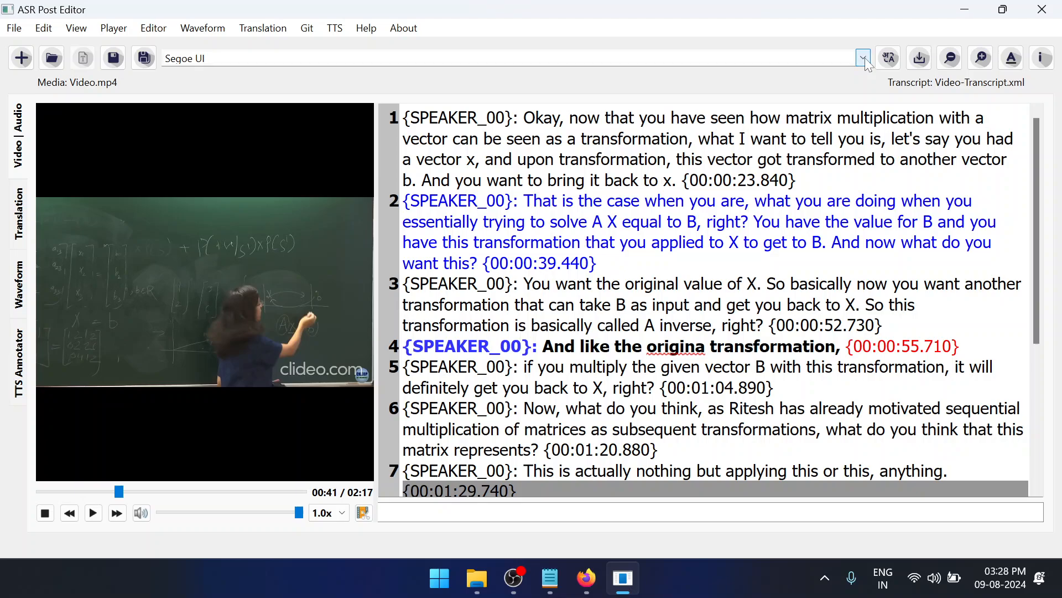
{"action": "left_click", "coordinate": [951, 59]}
{"action": "left_click", "coordinate": [950, 59]}
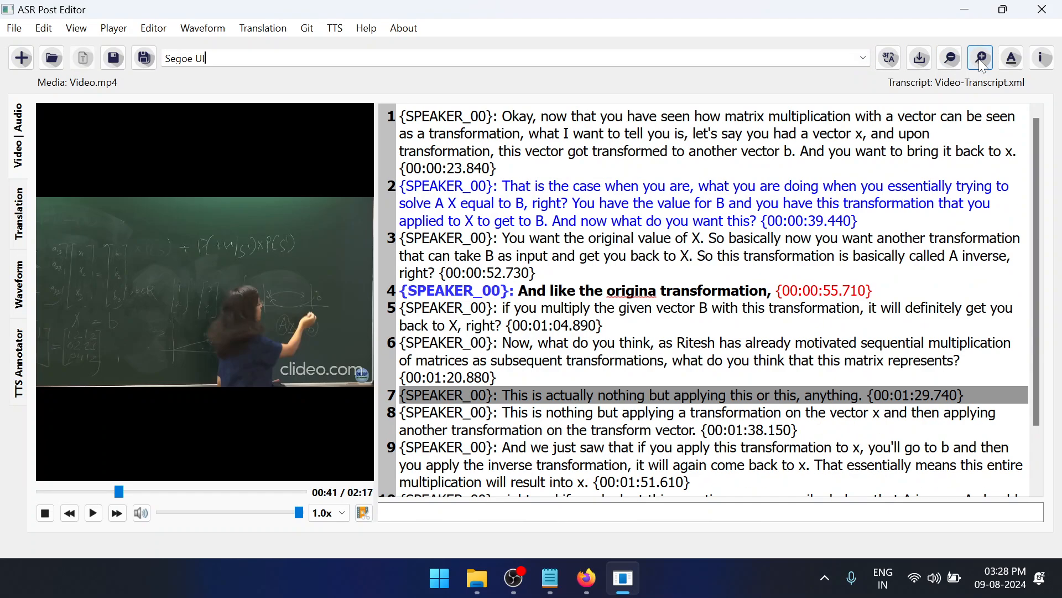
{"action": "left_click", "coordinate": [981, 60]}
{"action": "left_click", "coordinate": [983, 62]}
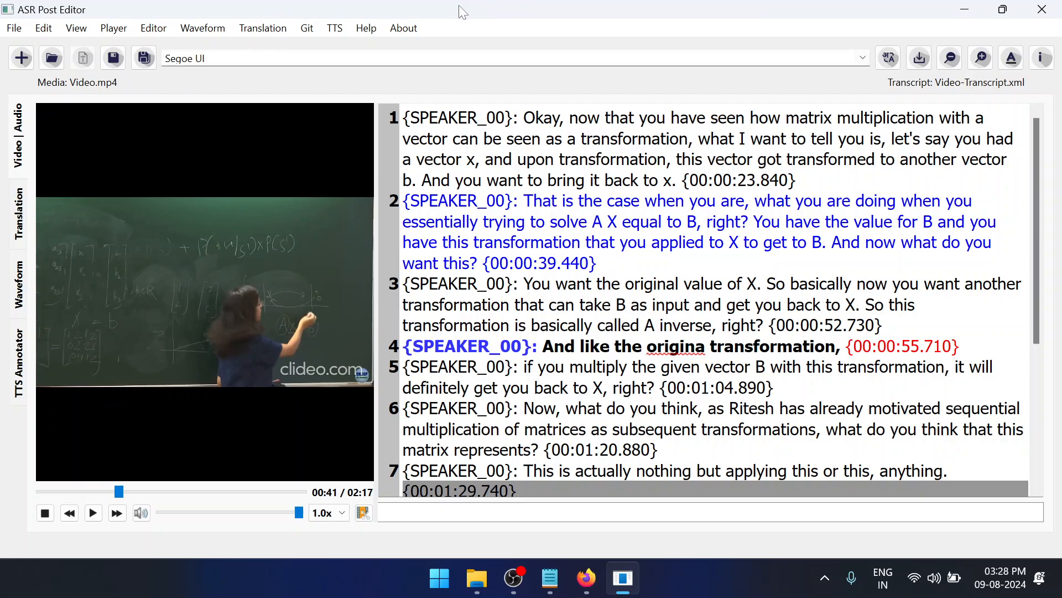
{"action": "left_click", "coordinate": [388, 28]}
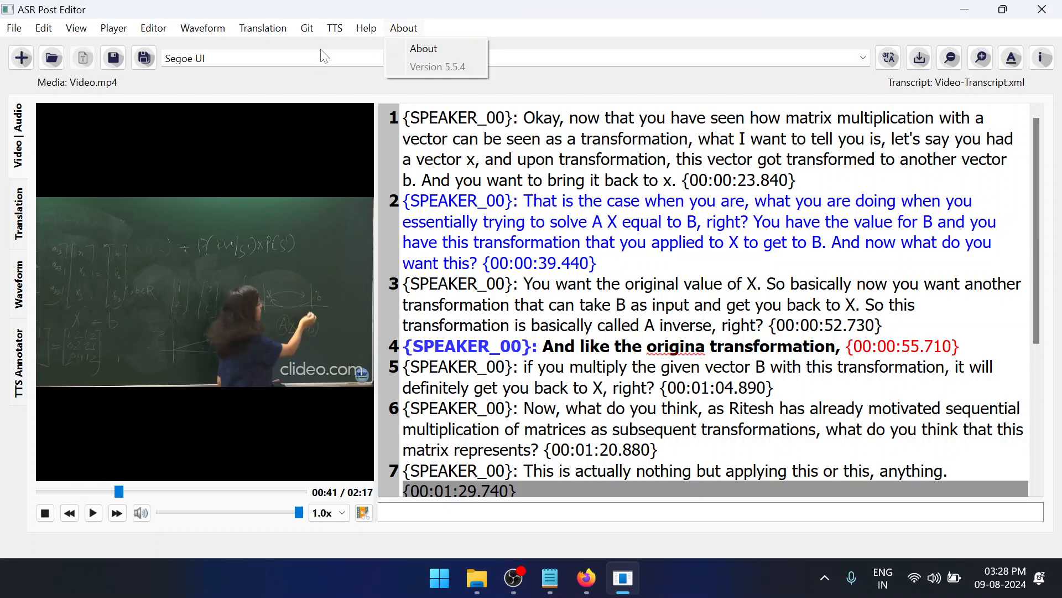
{"action": "left_click", "coordinate": [456, 20]}
{"action": "left_click", "coordinate": [253, 25]}
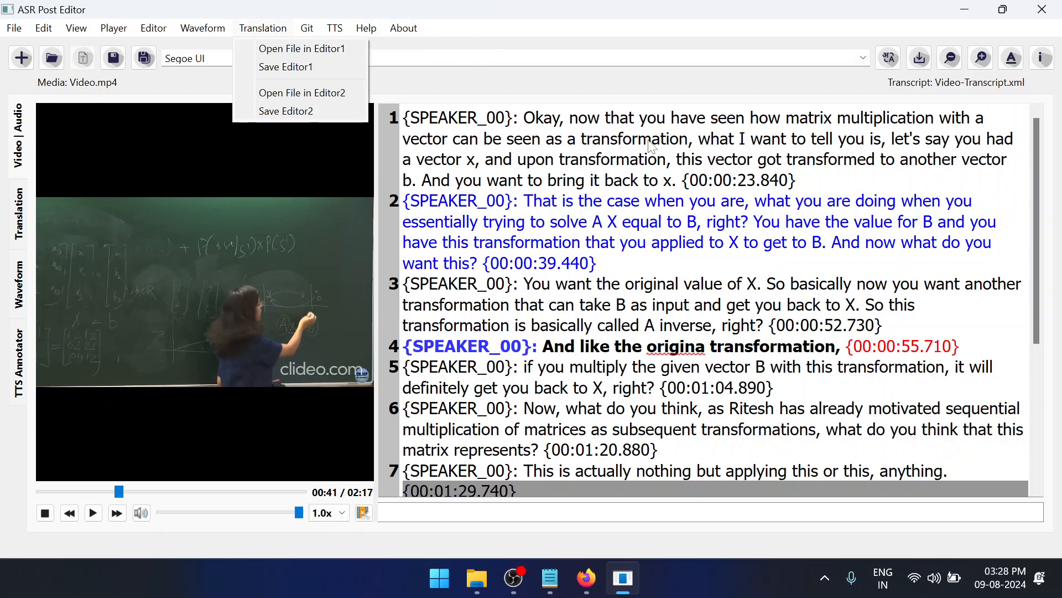
Look through the enlarged transcript down to line 10 and place the cursor at the end of that line
{"action": "left_click", "coordinate": [559, 367]}
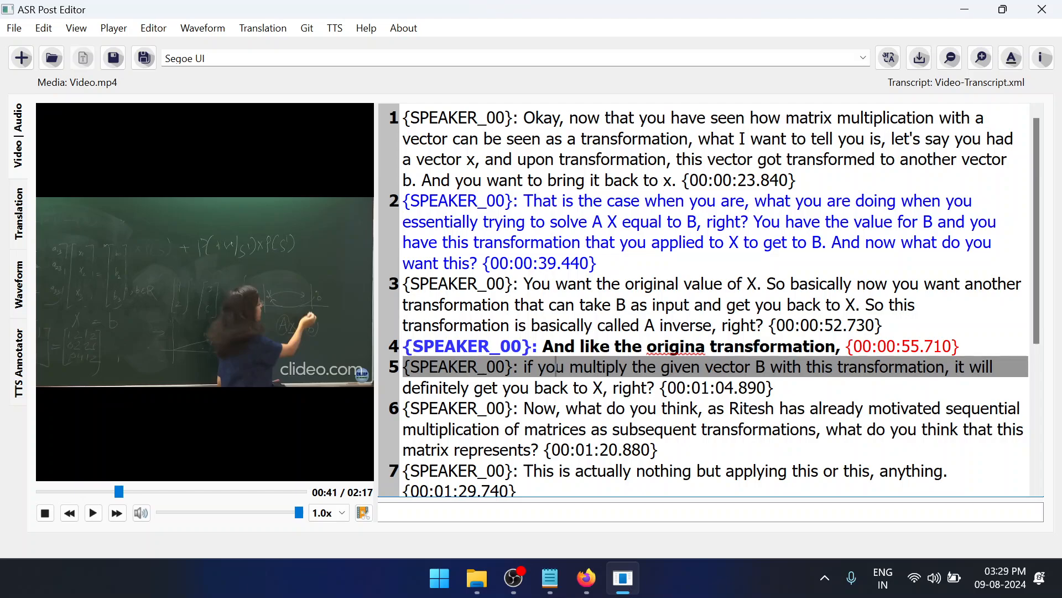
{"action": "scroll", "coordinate": [704, 299], "scroll_direction": "down", "scroll_amount": 4}
{"action": "scroll", "coordinate": [704, 299], "scroll_direction": "up", "scroll_amount": 2}
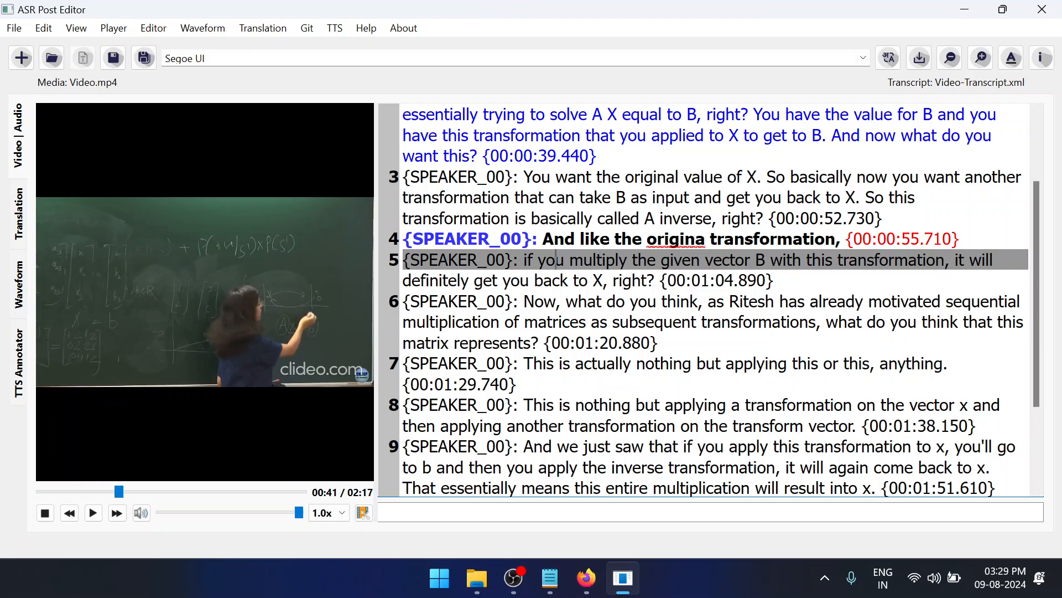
{"action": "scroll", "coordinate": [704, 299], "scroll_direction": "down", "scroll_amount": 1}
{"action": "scroll", "coordinate": [704, 299], "scroll_direction": "up", "scroll_amount": 1}
{"action": "scroll", "coordinate": [704, 299], "scroll_direction": "down", "scroll_amount": 2}
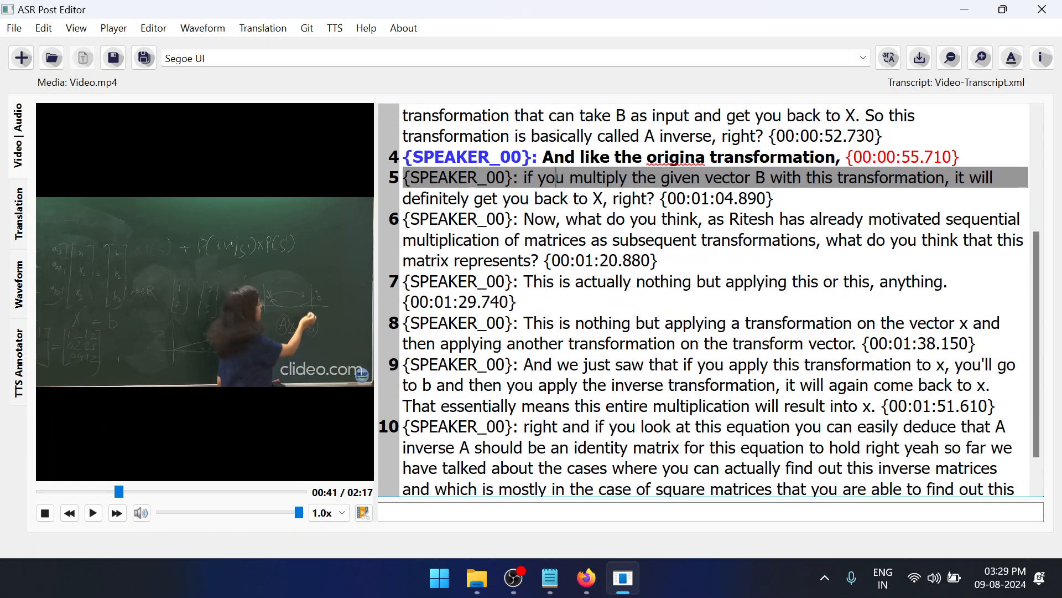
{"action": "scroll", "coordinate": [704, 299], "scroll_direction": "down", "scroll_amount": 1}
{"action": "scroll", "coordinate": [703, 299], "scroll_direction": "up", "scroll_amount": 2}
{"action": "scroll", "coordinate": [704, 299], "scroll_direction": "down", "scroll_amount": 2}
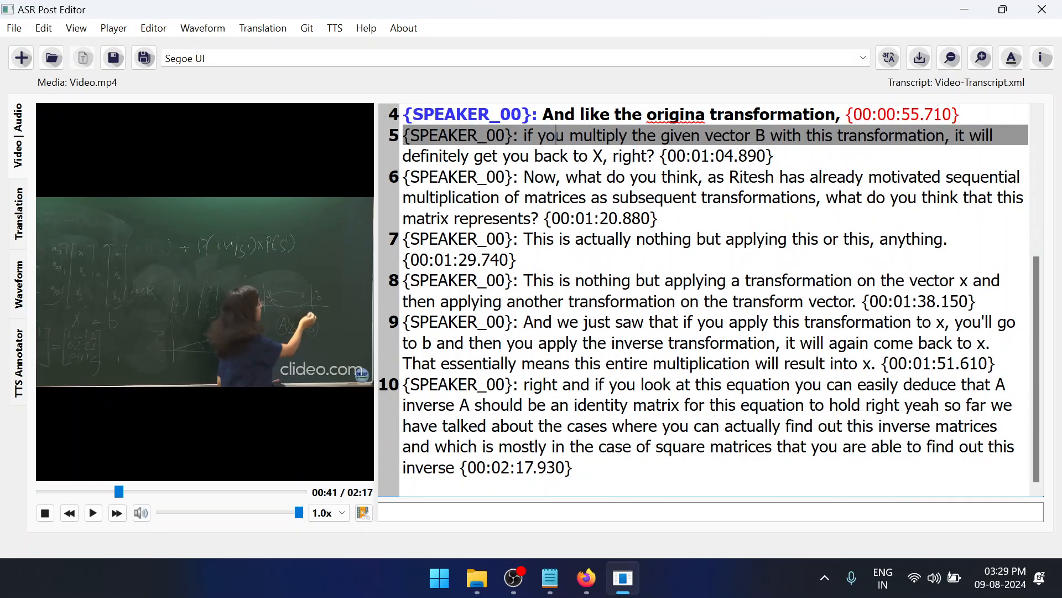
{"action": "scroll", "coordinate": [704, 299], "scroll_direction": "up", "scroll_amount": 2}
{"action": "scroll", "coordinate": [704, 298], "scroll_direction": "up", "scroll_amount": 2}
{"action": "scroll", "coordinate": [704, 299], "scroll_direction": "down", "scroll_amount": 3}
{"action": "scroll", "coordinate": [704, 298], "scroll_direction": "up", "scroll_amount": 3}
{"action": "scroll", "coordinate": [704, 299], "scroll_direction": "down", "scroll_amount": 3}
{"action": "scroll", "coordinate": [704, 299], "scroll_direction": "up", "scroll_amount": 3}
{"action": "scroll", "coordinate": [704, 299], "scroll_direction": "down", "scroll_amount": 3}
{"action": "left_click", "coordinate": [575, 468]}
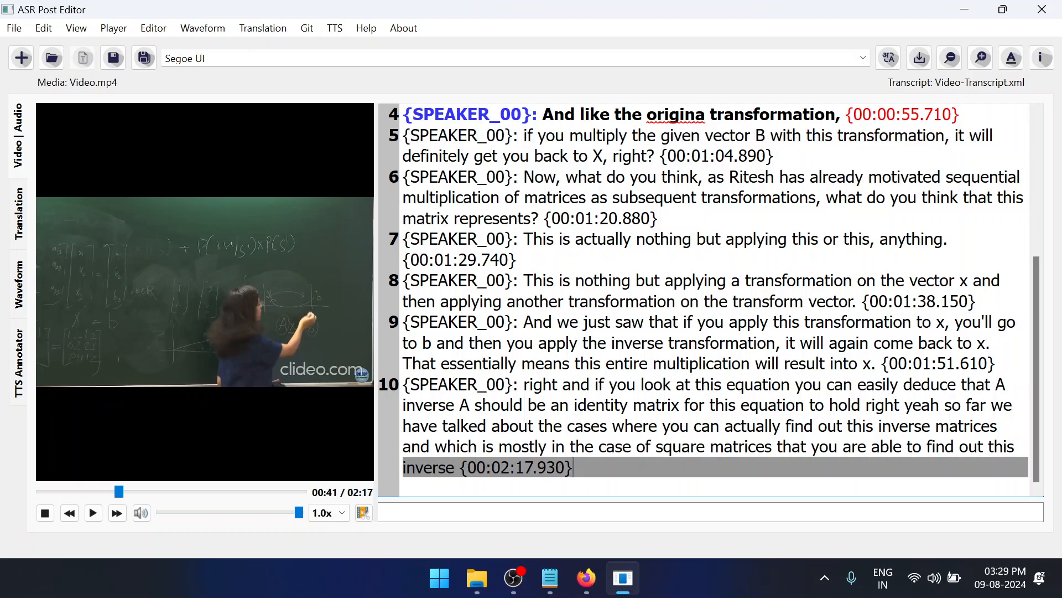